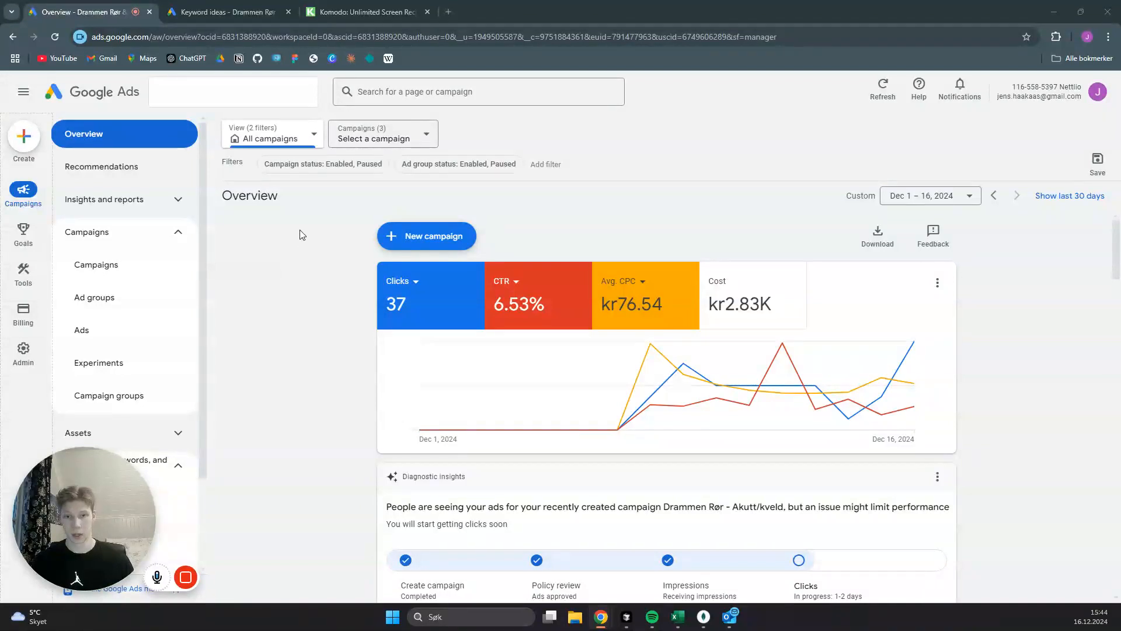
# - Start a new campaign and choose to create it without a goal's guidance
pyautogui.click(410, 238)
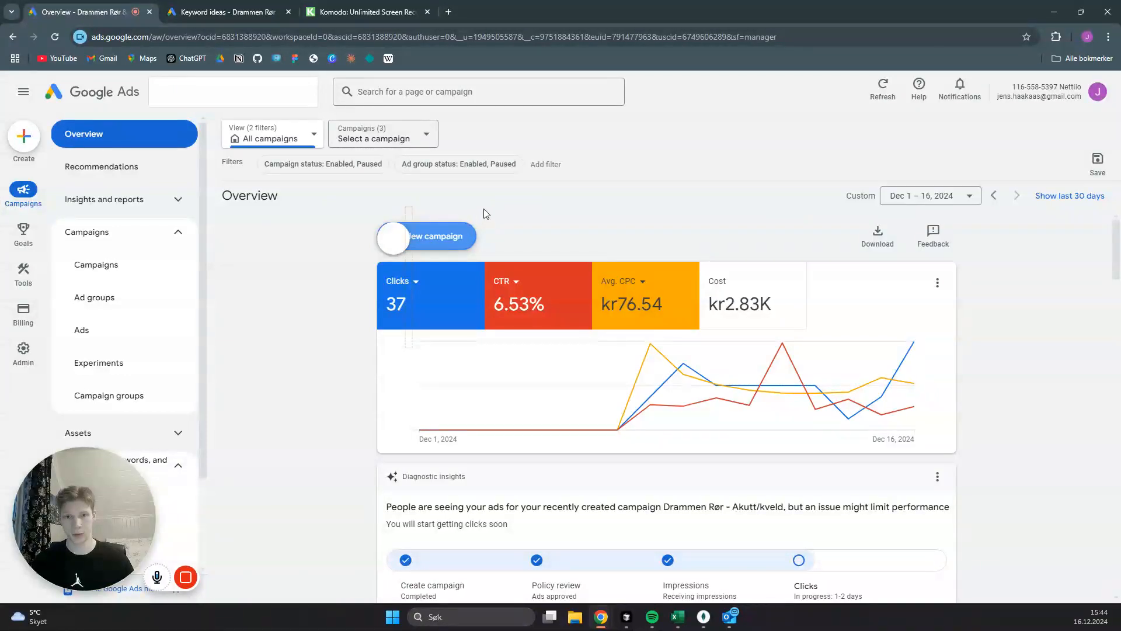
pyautogui.click(440, 246)
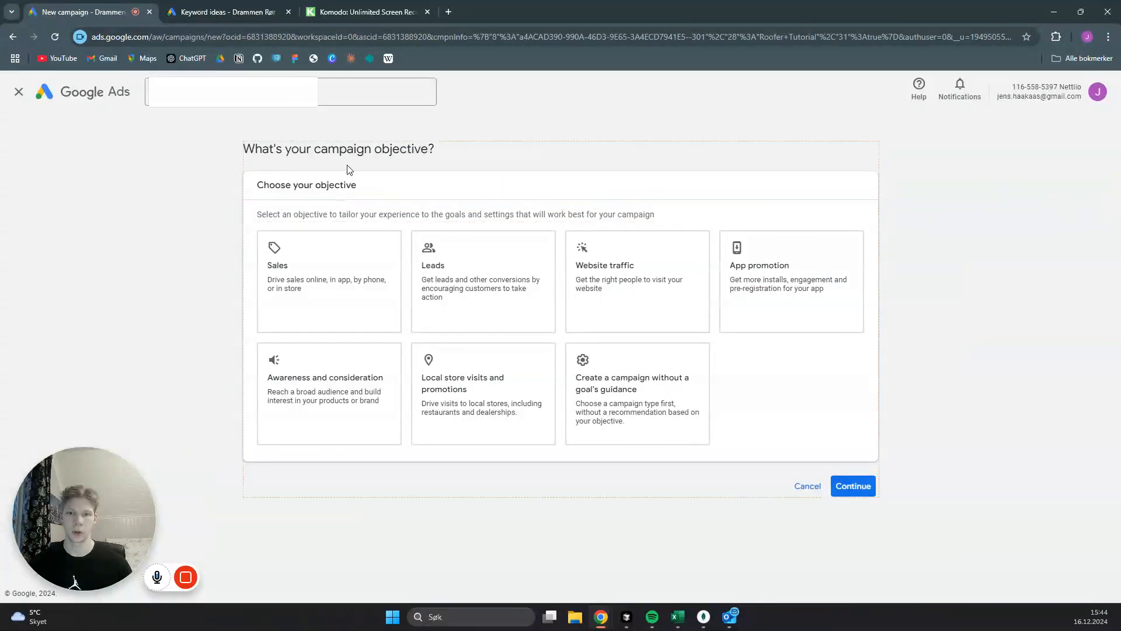
pyautogui.click(502, 255)
pyautogui.click(642, 383)
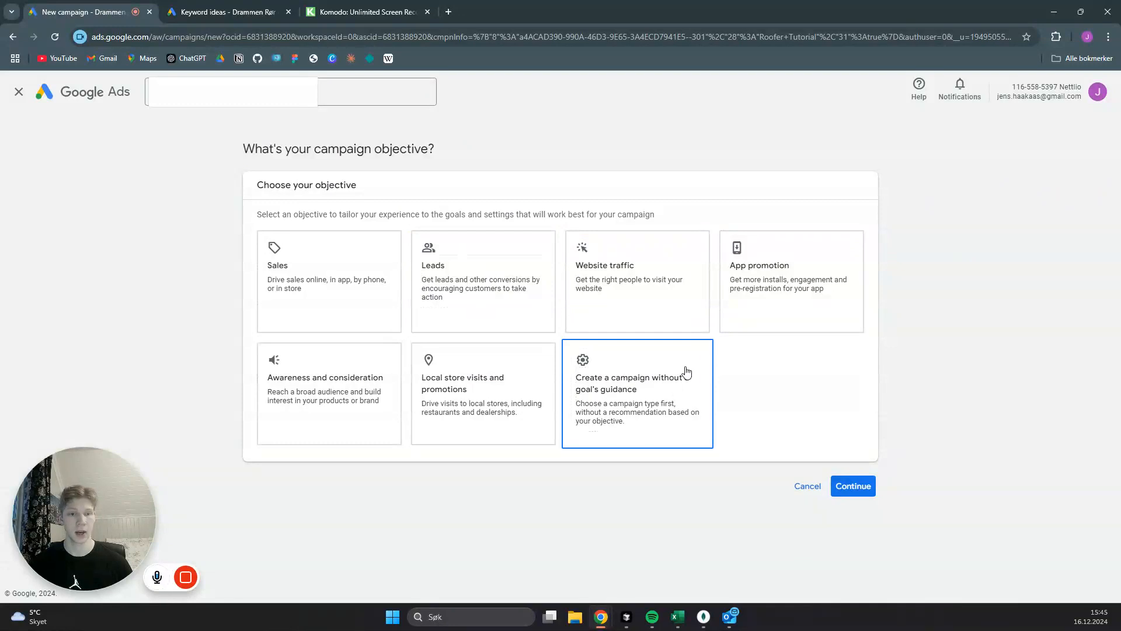
pyautogui.click(706, 396)
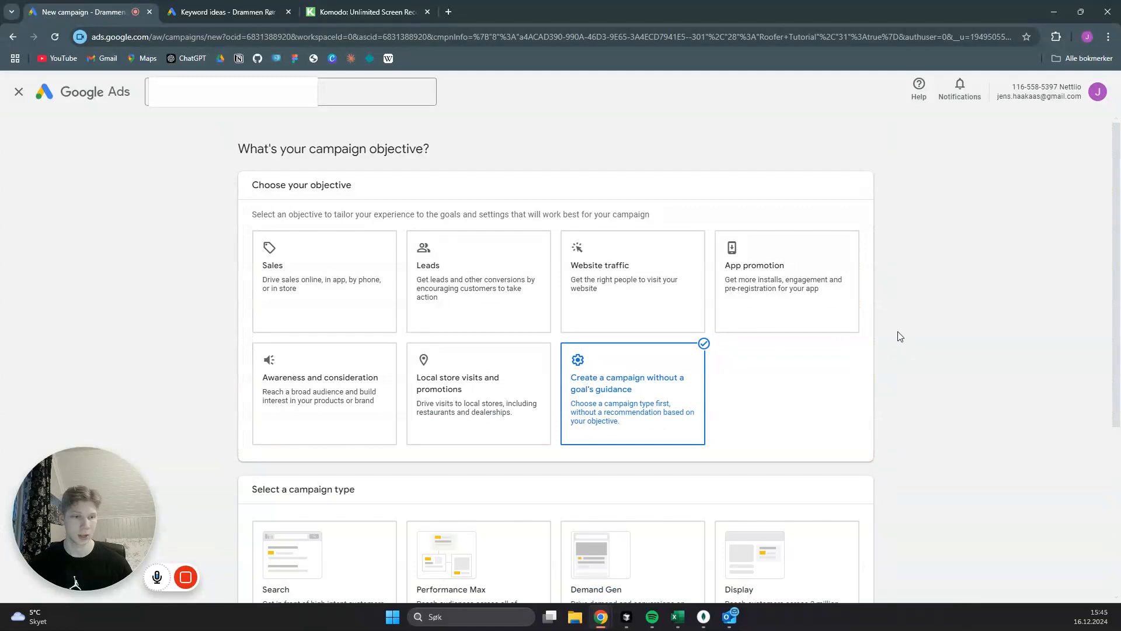
# - Select Search as the campaign type
pyautogui.scroll(-5, 905, 337)
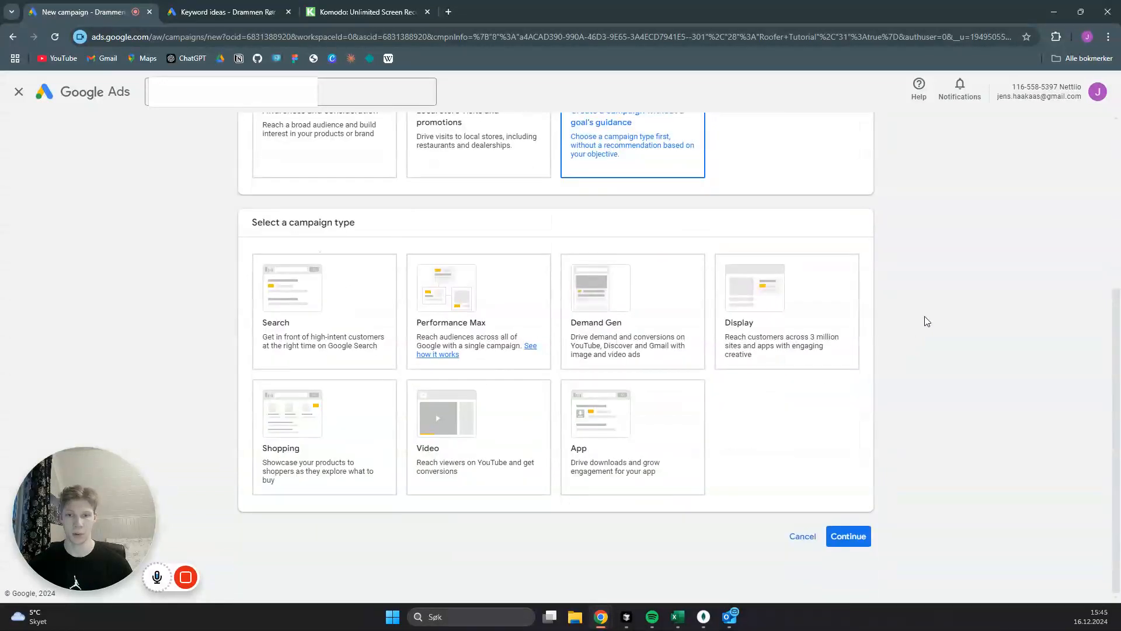
pyautogui.scroll(1, 924, 317)
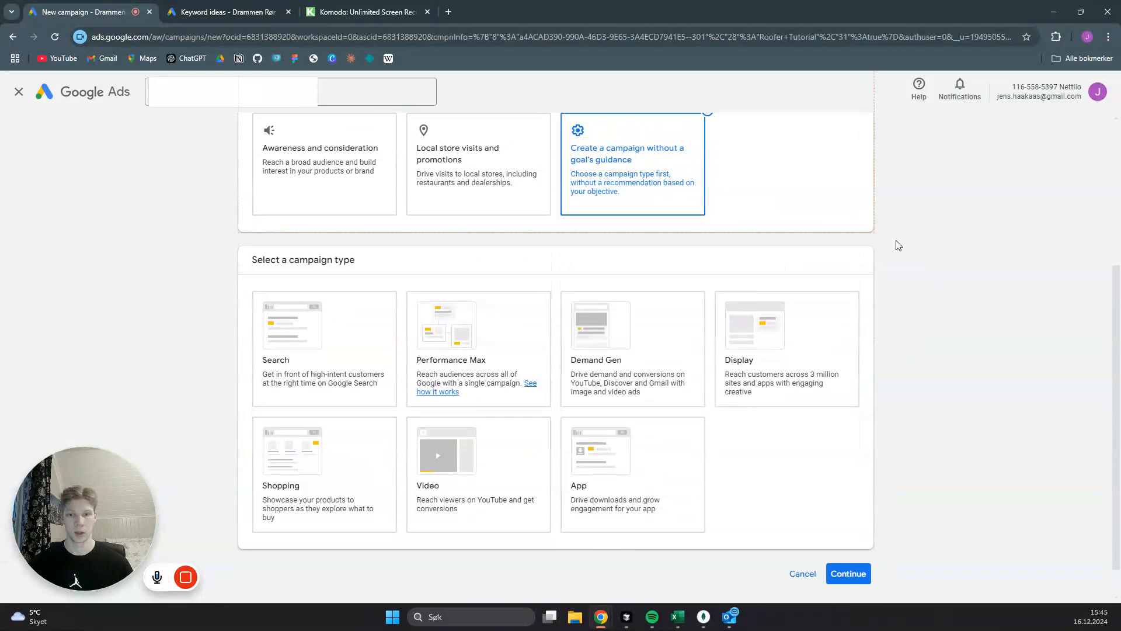
pyautogui.scroll(-1, 933, 312)
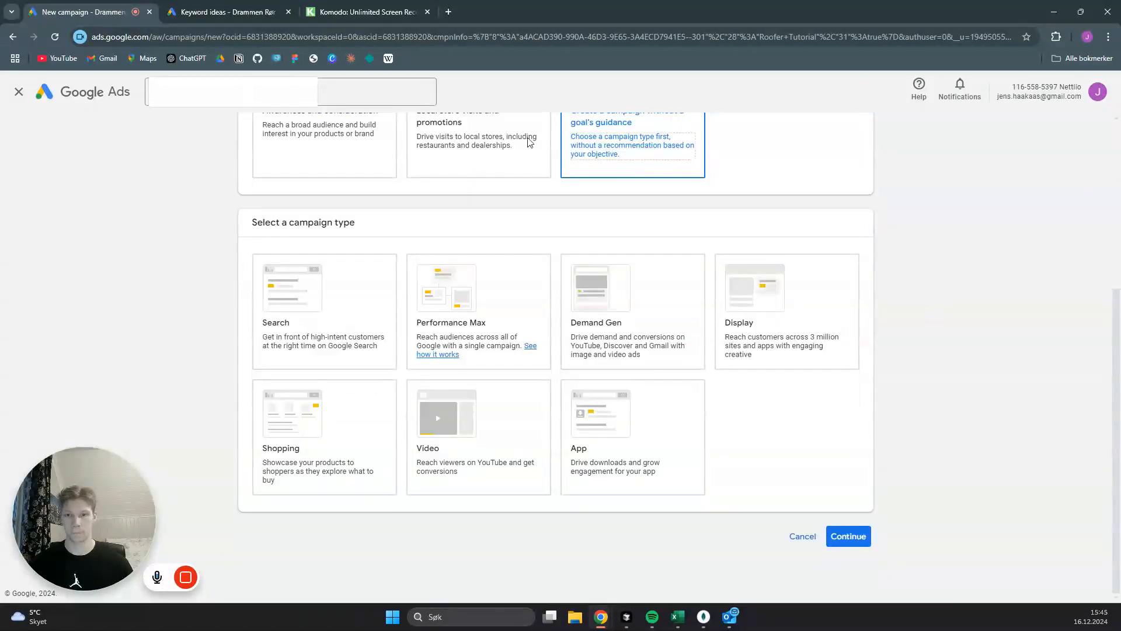
pyautogui.scroll(1, 467, 175)
pyautogui.click(356, 330)
# - Continue with the account-default conversion goals for phone call leads and lead forms, leaving the campaign results unselected
pyautogui.scroll(-1, 357, 327)
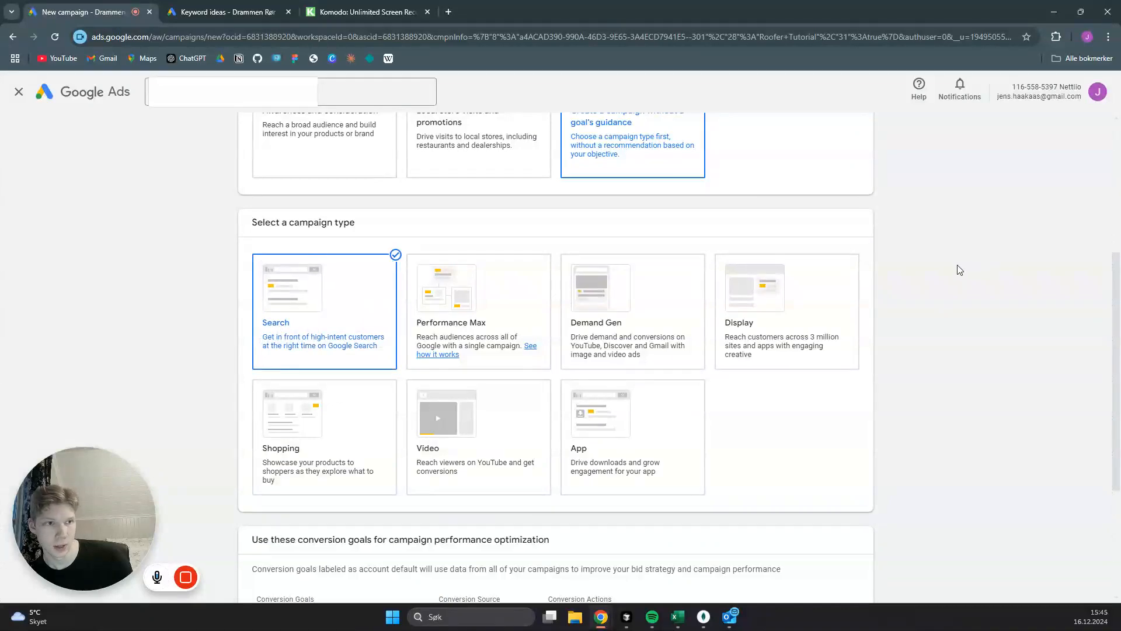
pyautogui.scroll(-2, 959, 270)
pyautogui.scroll(-1, 959, 270)
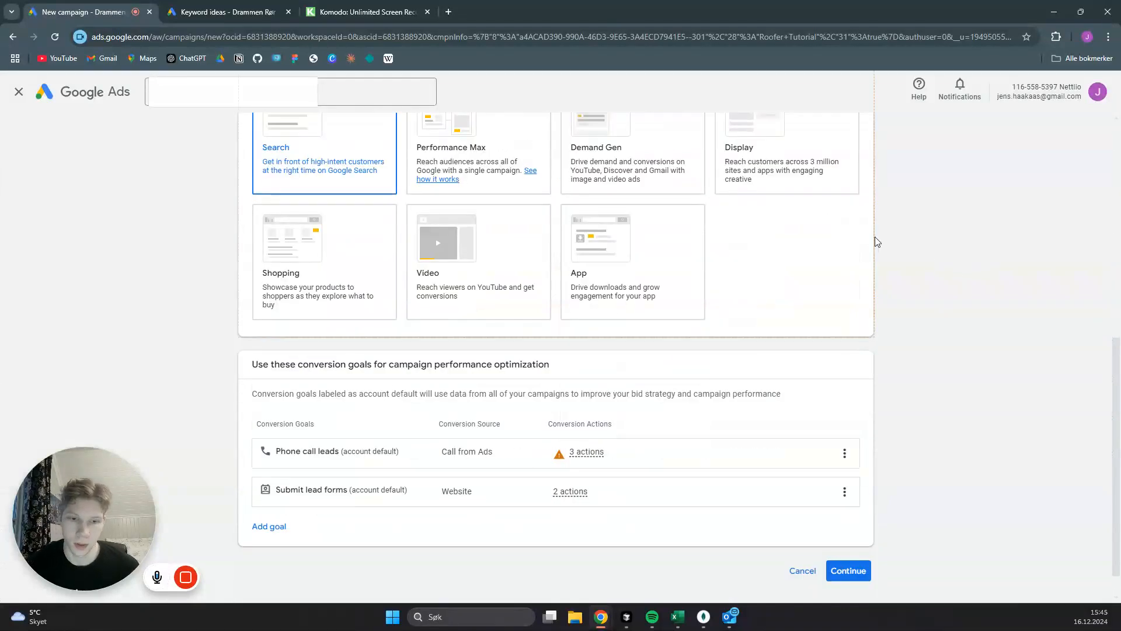
pyautogui.scroll(3, 909, 269)
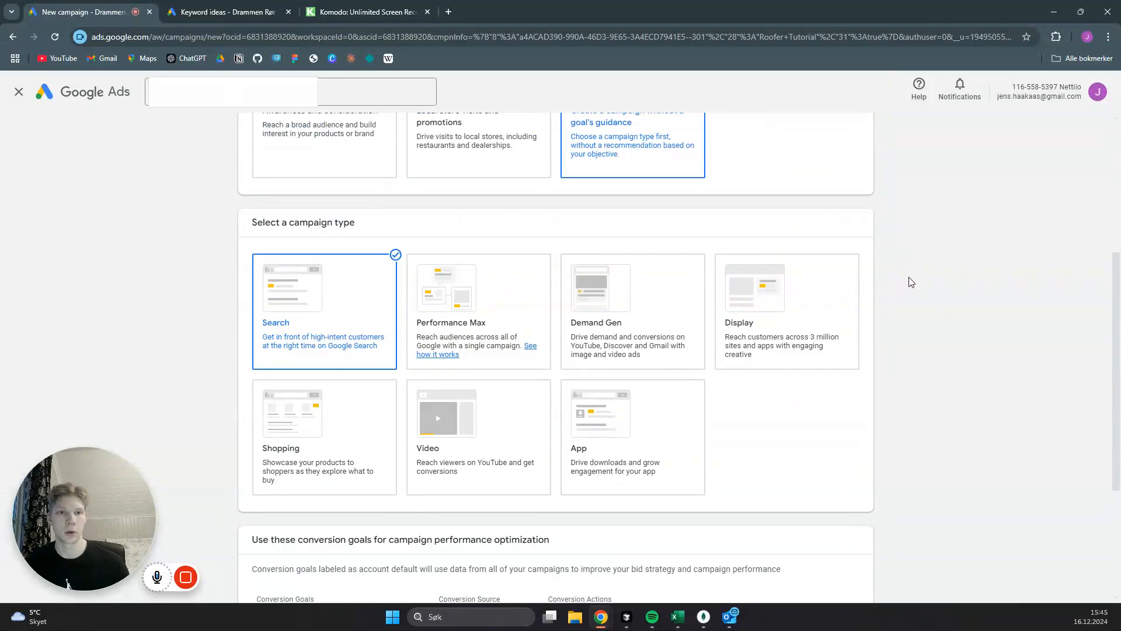
pyautogui.scroll(-2, 909, 280)
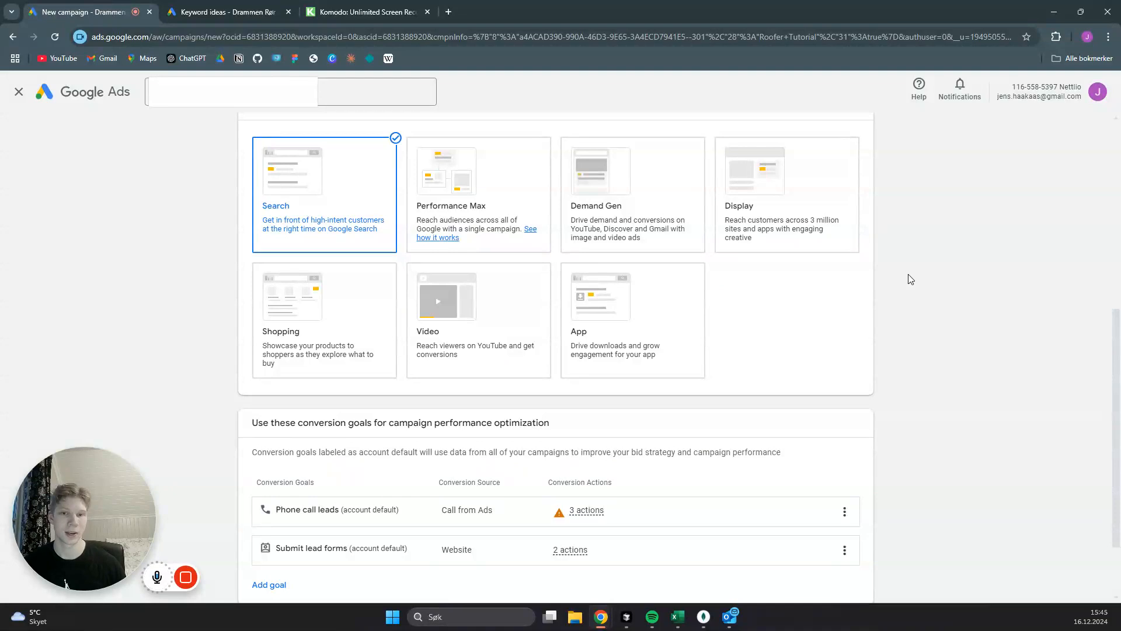
pyautogui.scroll(-2, 912, 261)
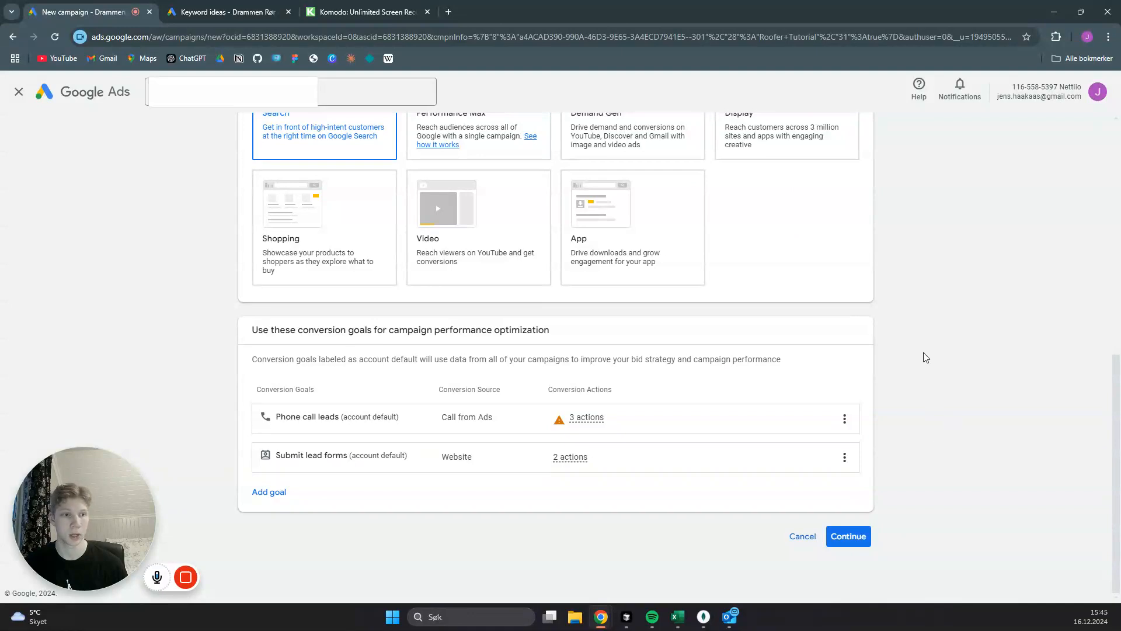
pyautogui.click(854, 536)
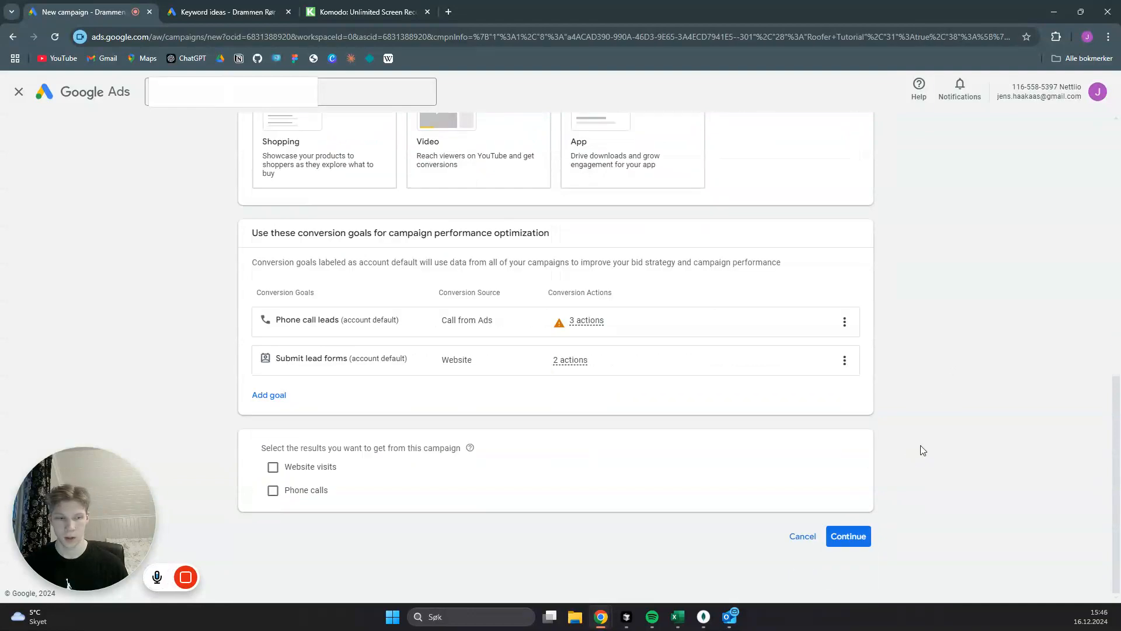
pyautogui.click(854, 536)
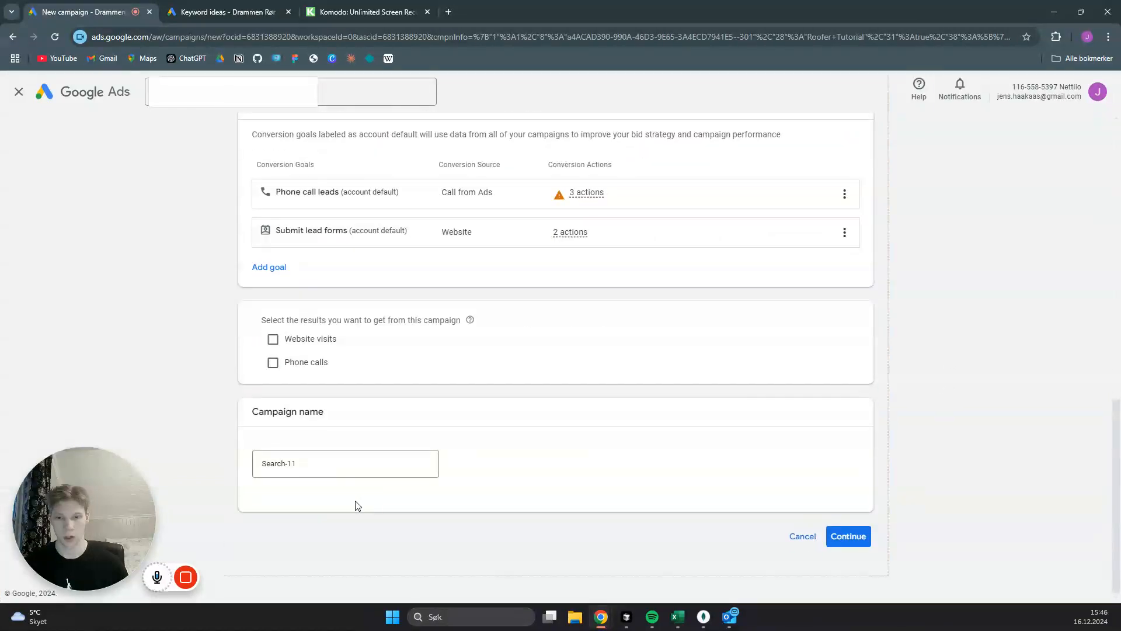
# - Name the campaign "Electrician tutorial" and start it as a new campaign instead of finishing a saved draft
pyautogui.click(335, 464)
pyautogui.hotkey('ctrl', 'a')
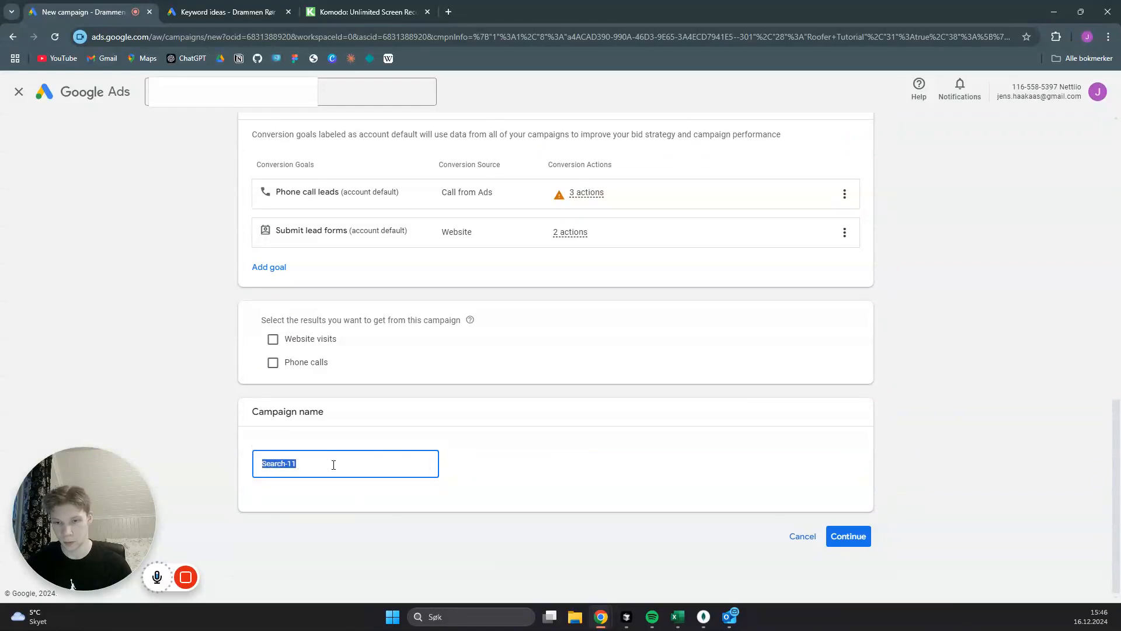
pyautogui.write('Electrician tutorial')
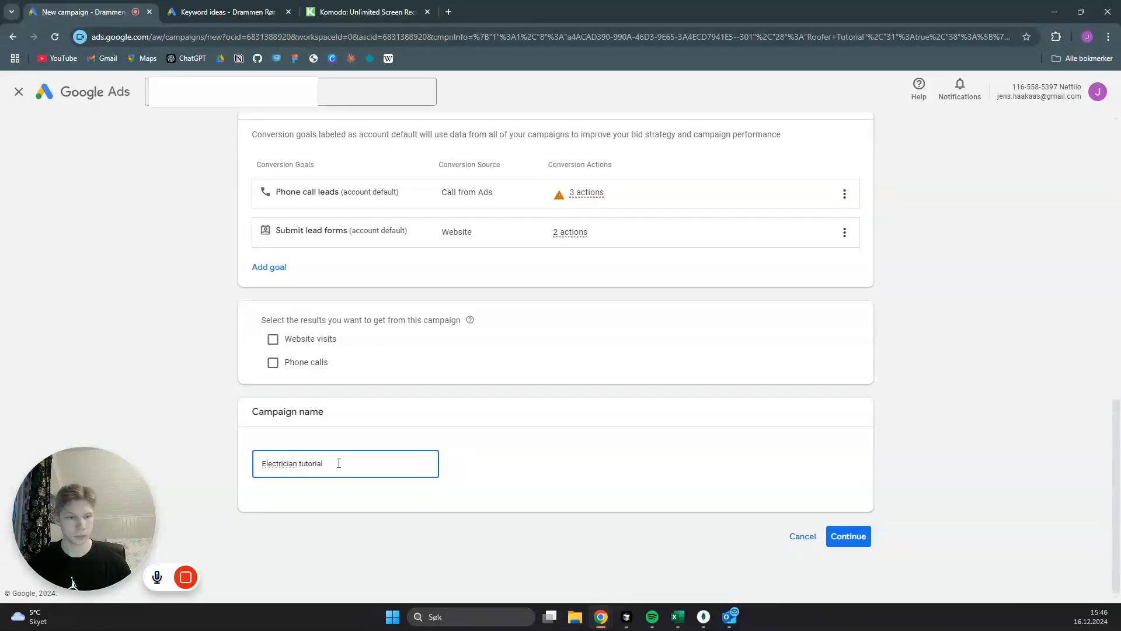
pyautogui.click(848, 536)
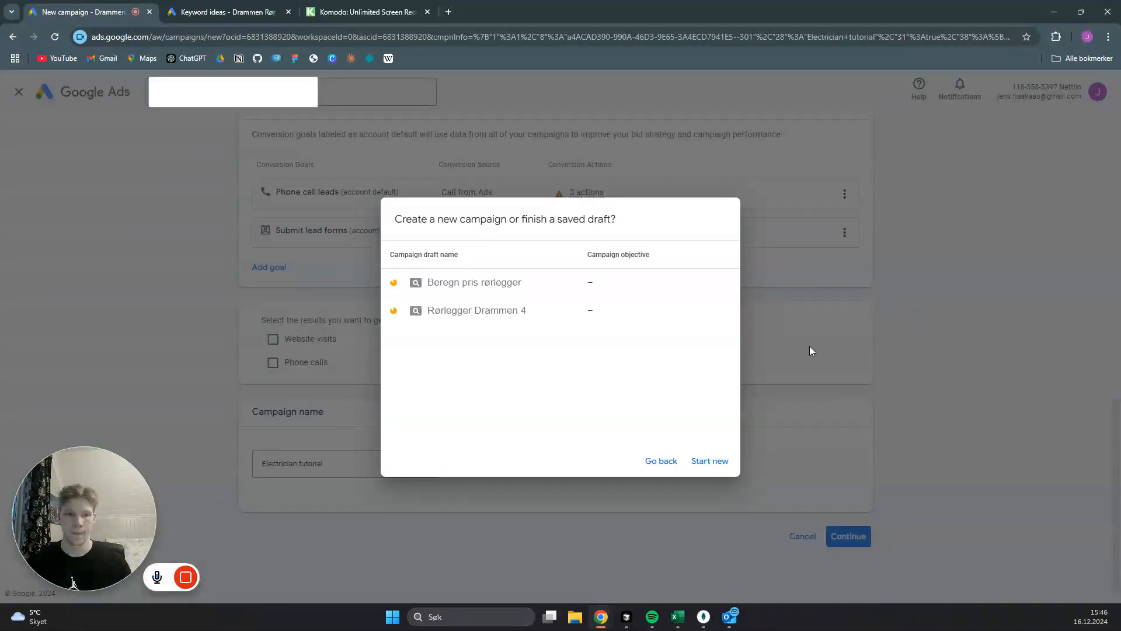
pyautogui.click(711, 463)
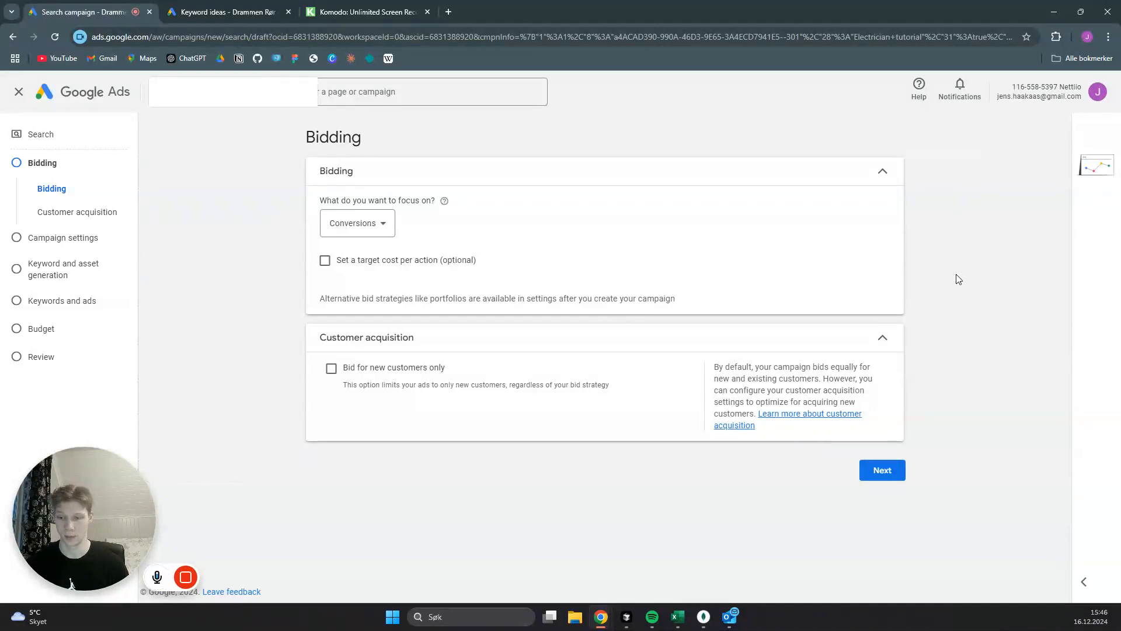
# - Keep Conversions as the bidding focus and exclude both the Google Search Partners Network and the Google Display Network
pyautogui.click(886, 476)
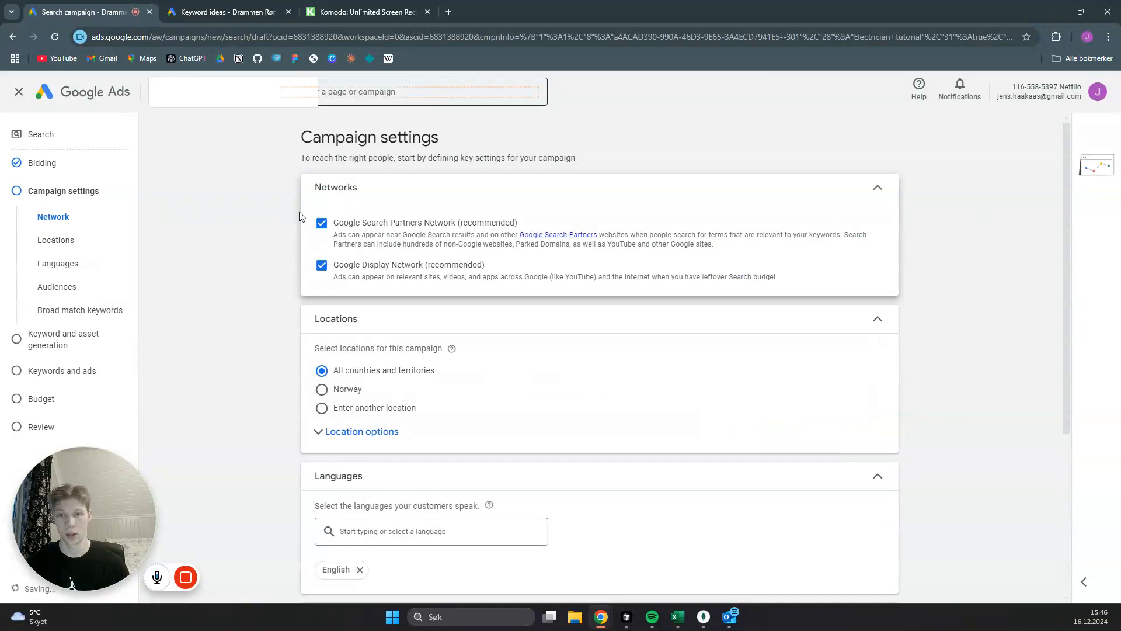
pyautogui.click(321, 223)
pyautogui.click(323, 268)
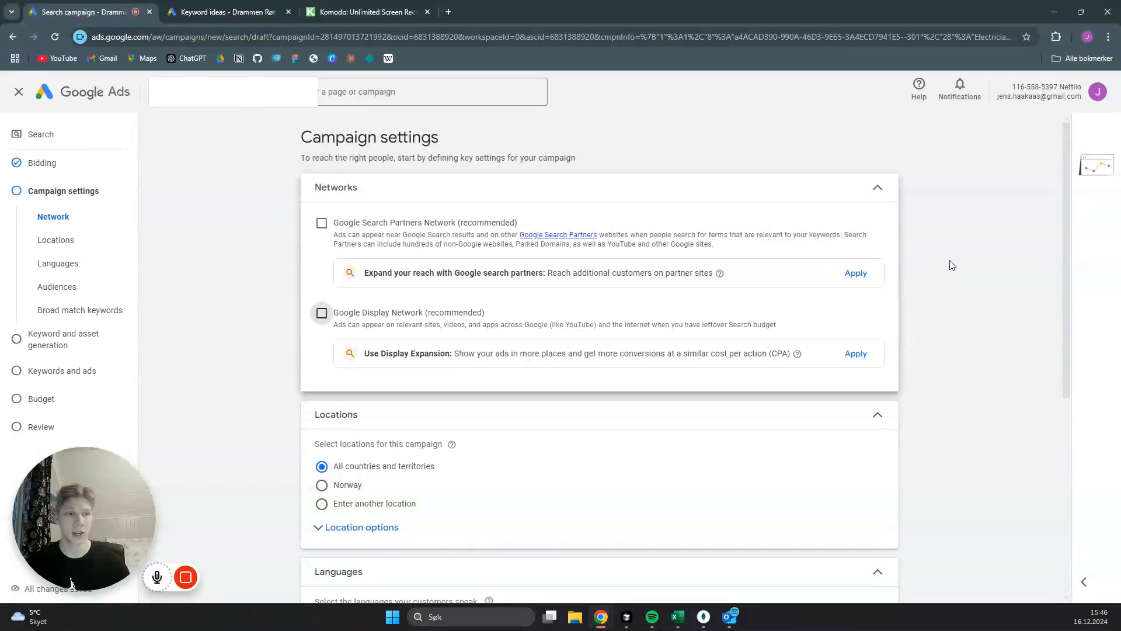
# - Set the campaign locations to another location and open the advanced location search
pyautogui.scroll(-2, 950, 257)
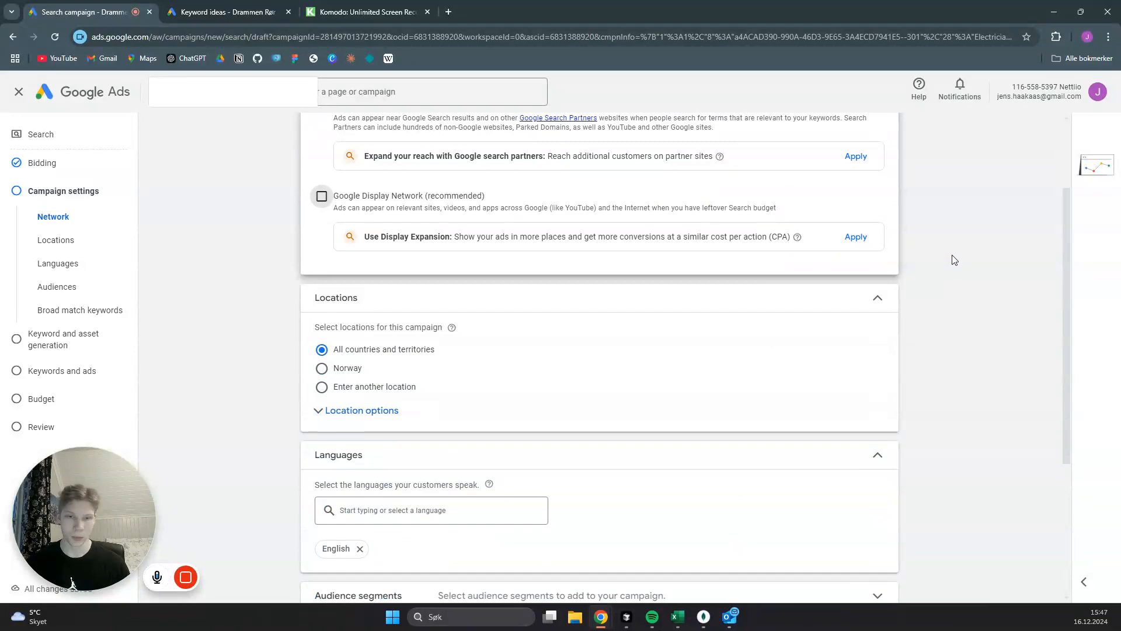
pyautogui.scroll(-1, 958, 261)
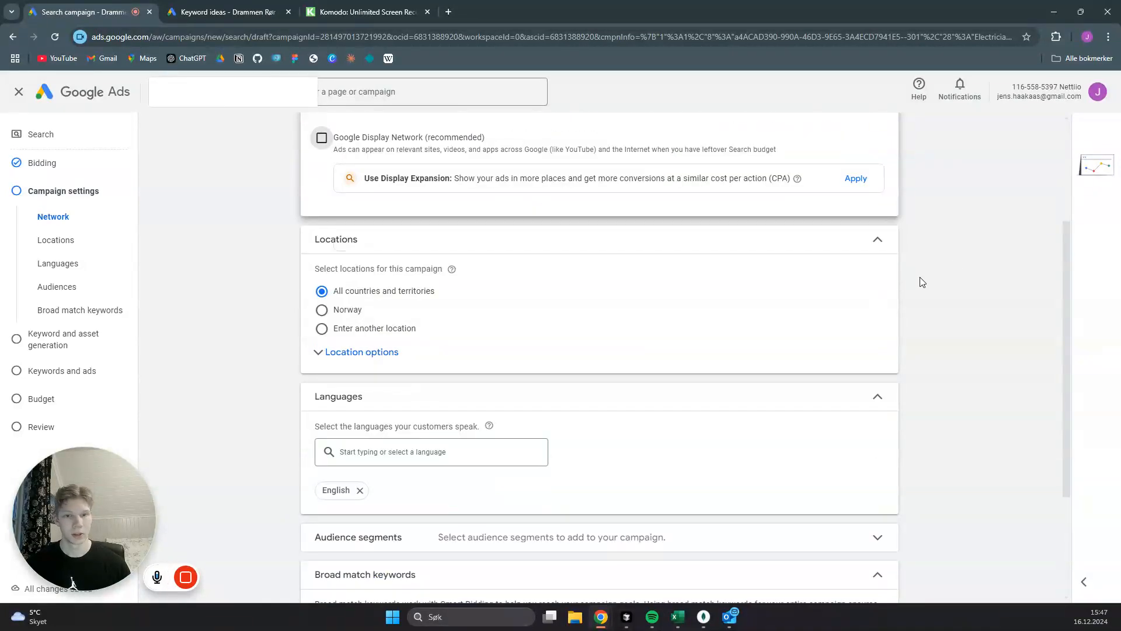
pyautogui.click(323, 329)
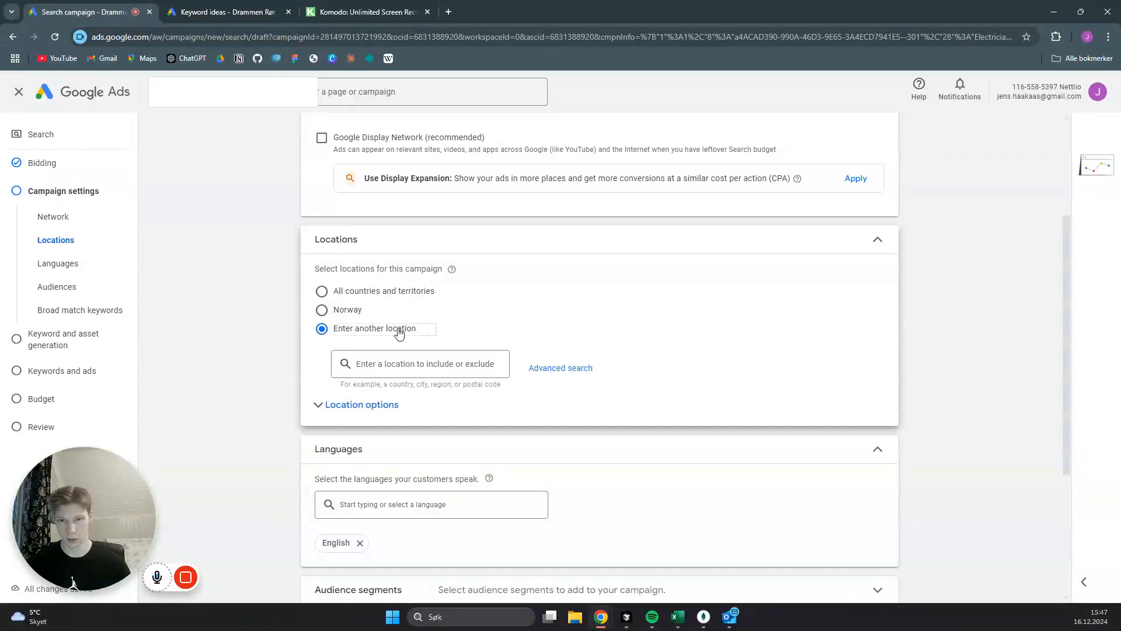
pyautogui.click(558, 369)
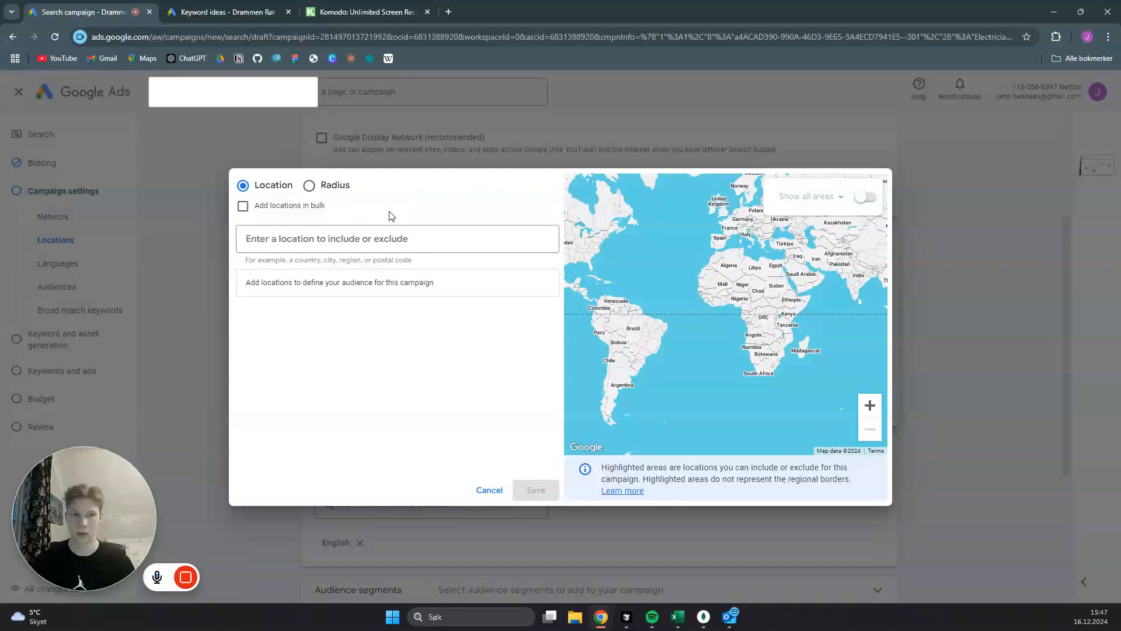
# - Try including the city of Denver, Colorado, United States as a target location, and remove it from the list
pyautogui.click(383, 238)
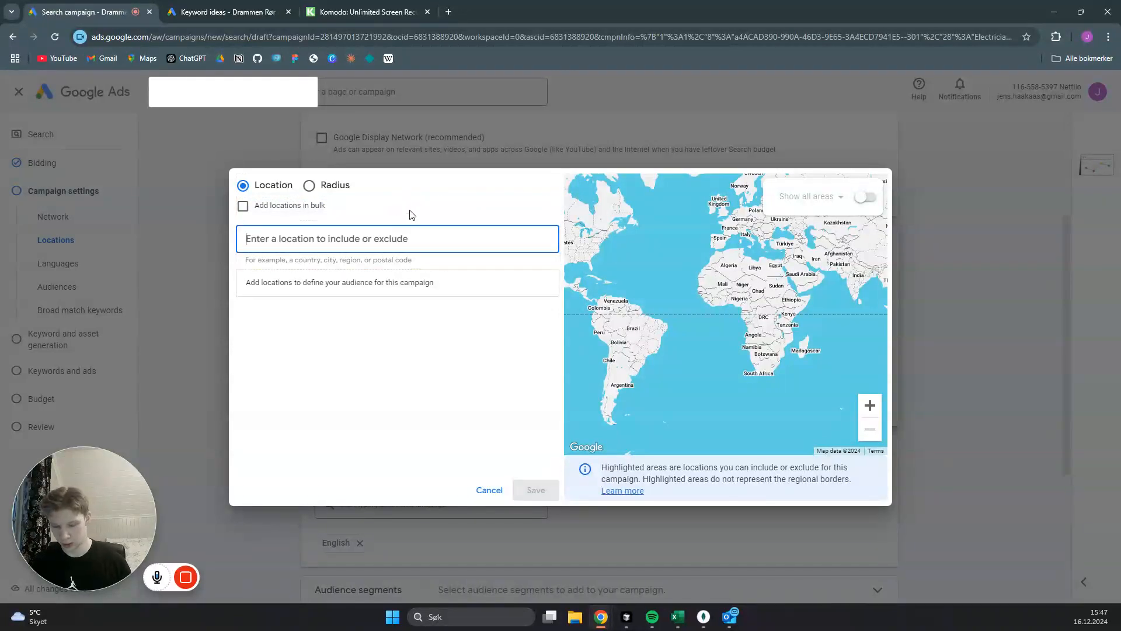
pyautogui.write('Denver')
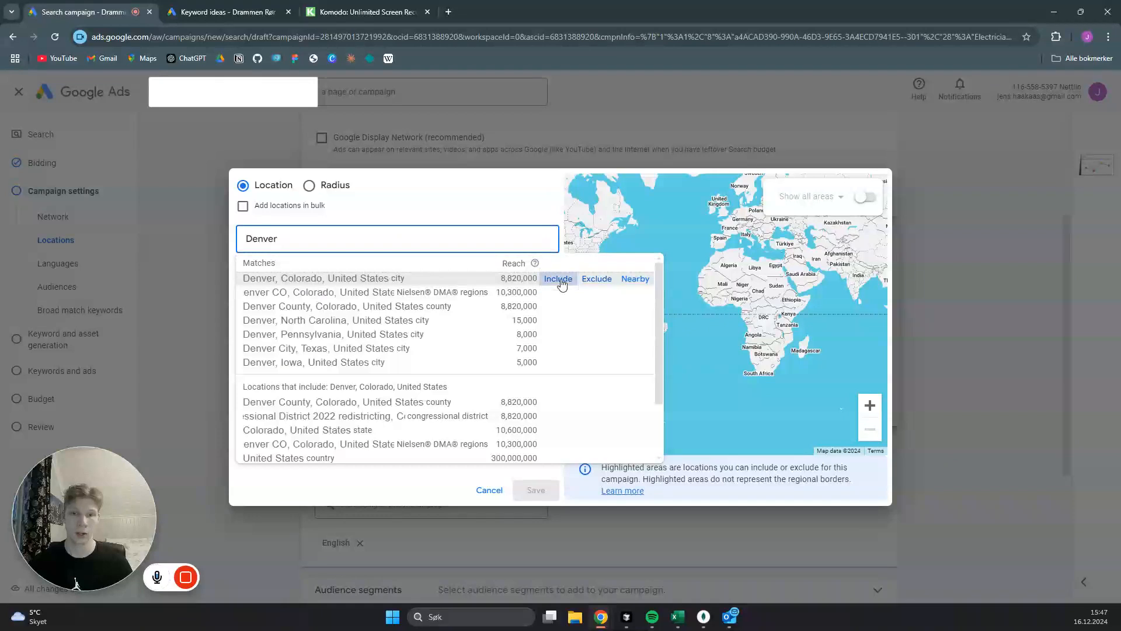
pyautogui.click(558, 279)
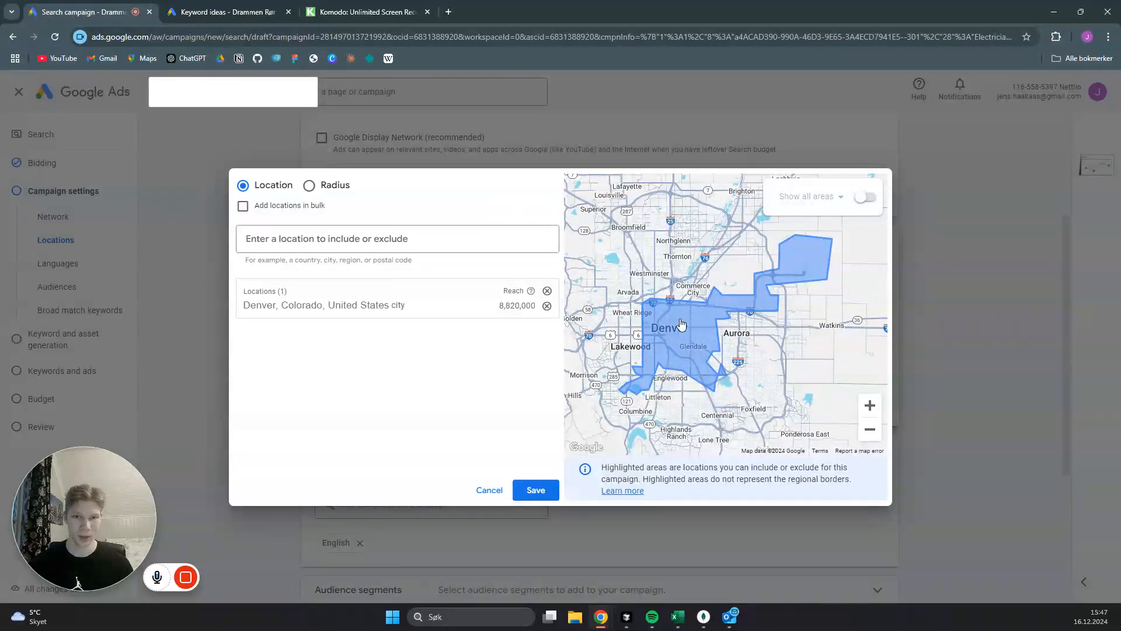
pyautogui.click(548, 306)
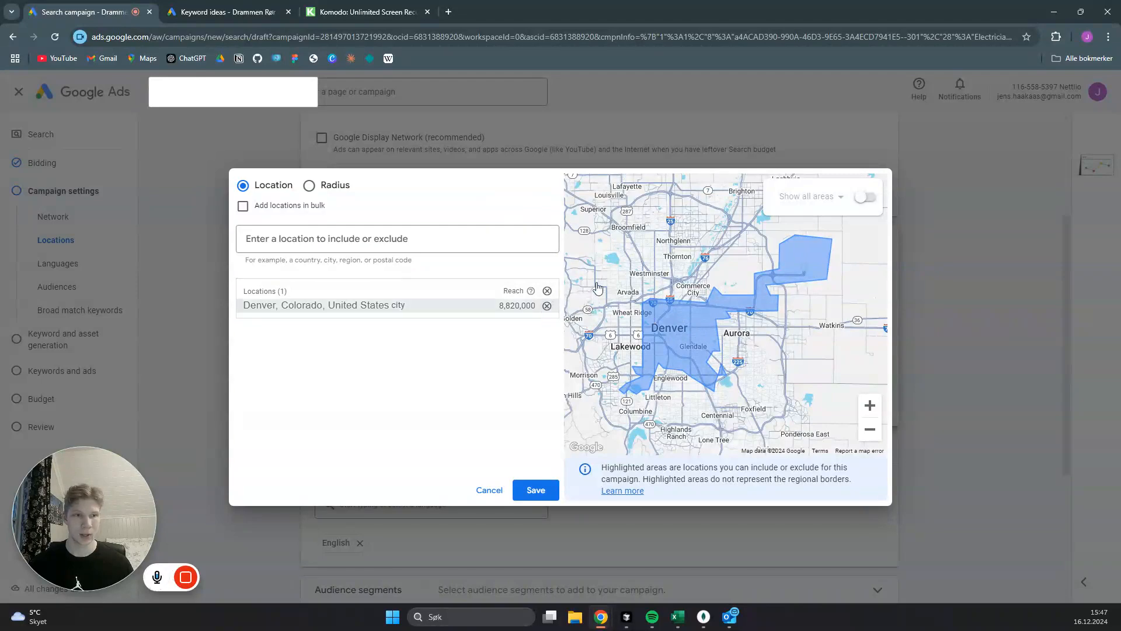
# - Show all areas on the map around Denver and try including the postal codes 80216 and 80221, Colorado, as target locations
pyautogui.click(868, 198)
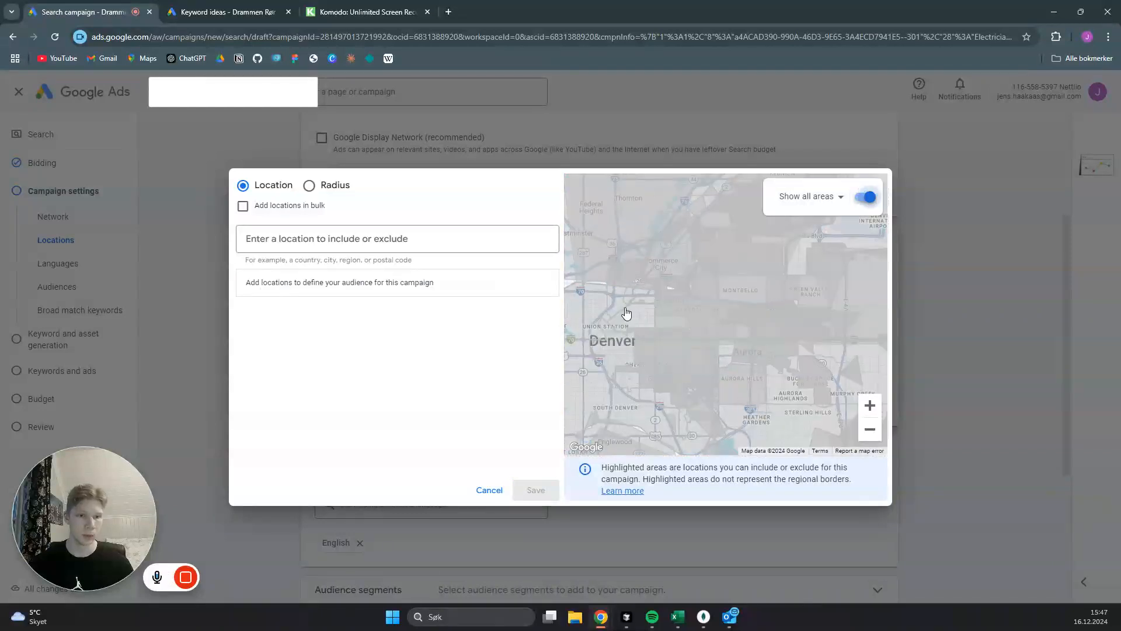
pyautogui.moveTo(629, 316); pyautogui.dragTo(704, 329)
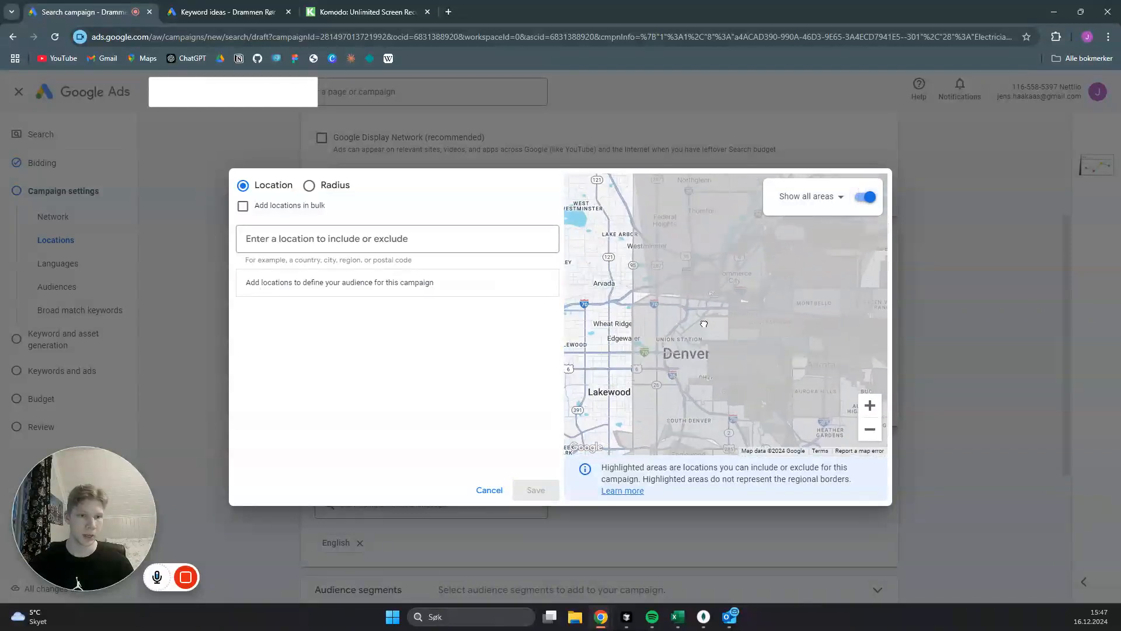
pyautogui.click(703, 284)
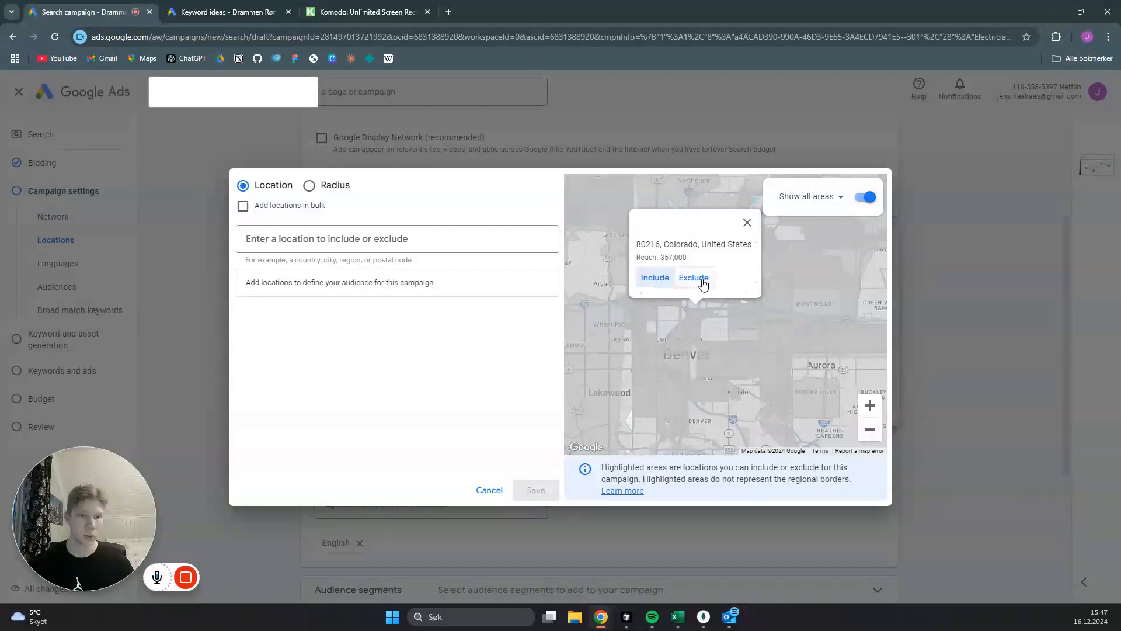
pyautogui.click(655, 279)
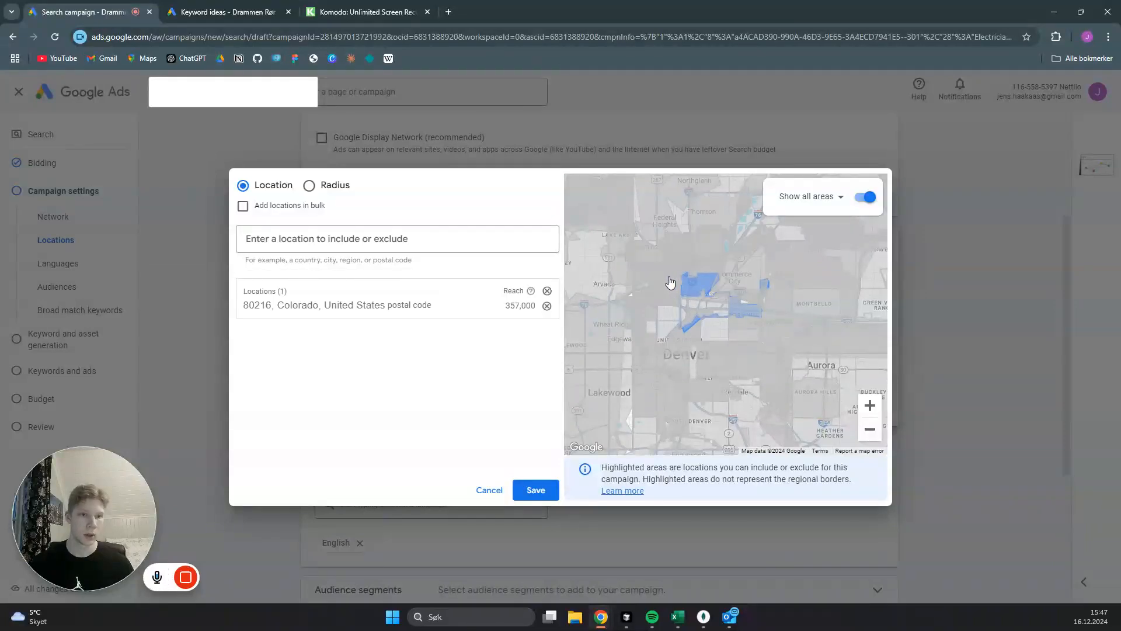
pyautogui.click(669, 283)
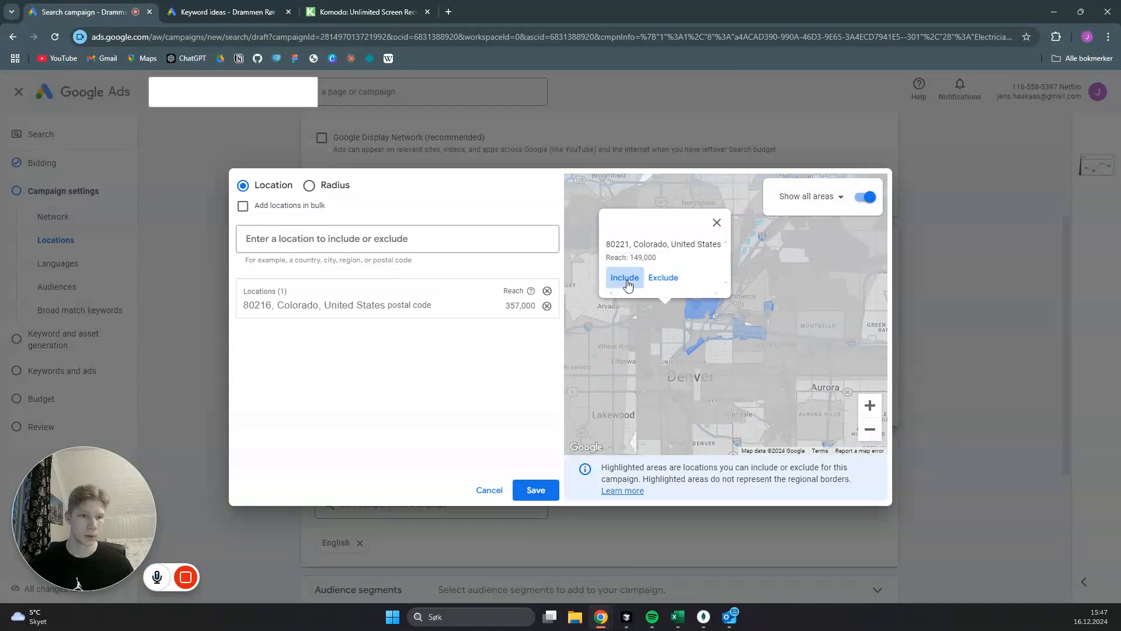
pyautogui.click(623, 275)
# - Try including postal code 80229, the city of Twin Lakes and postal code 80030, Colorado, from the map
pyautogui.click(716, 286)
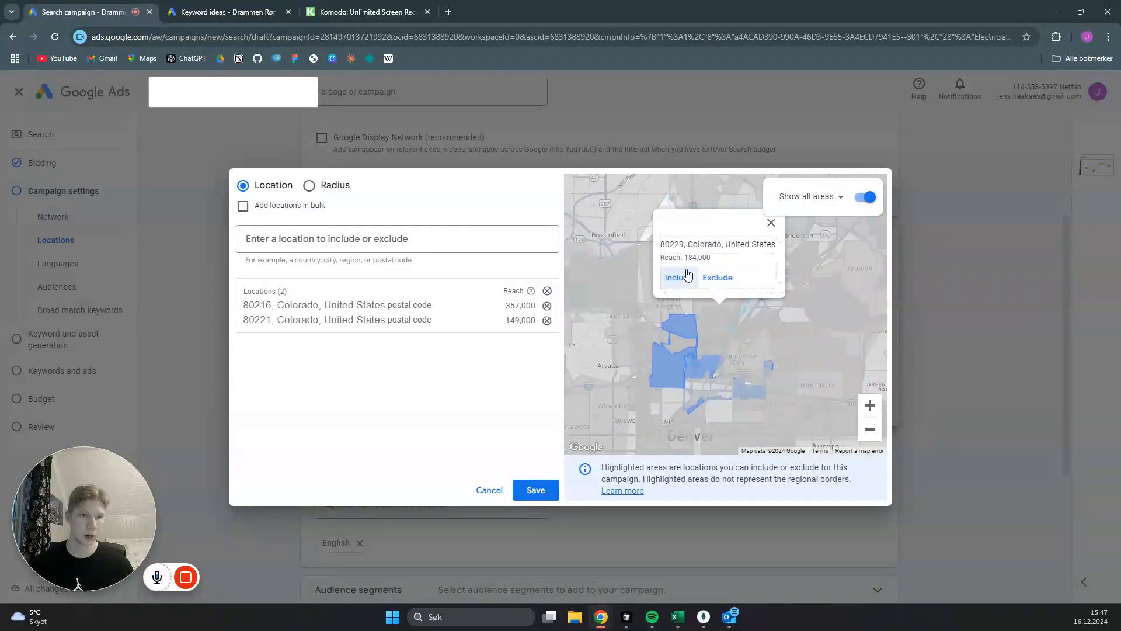
pyautogui.click(680, 279)
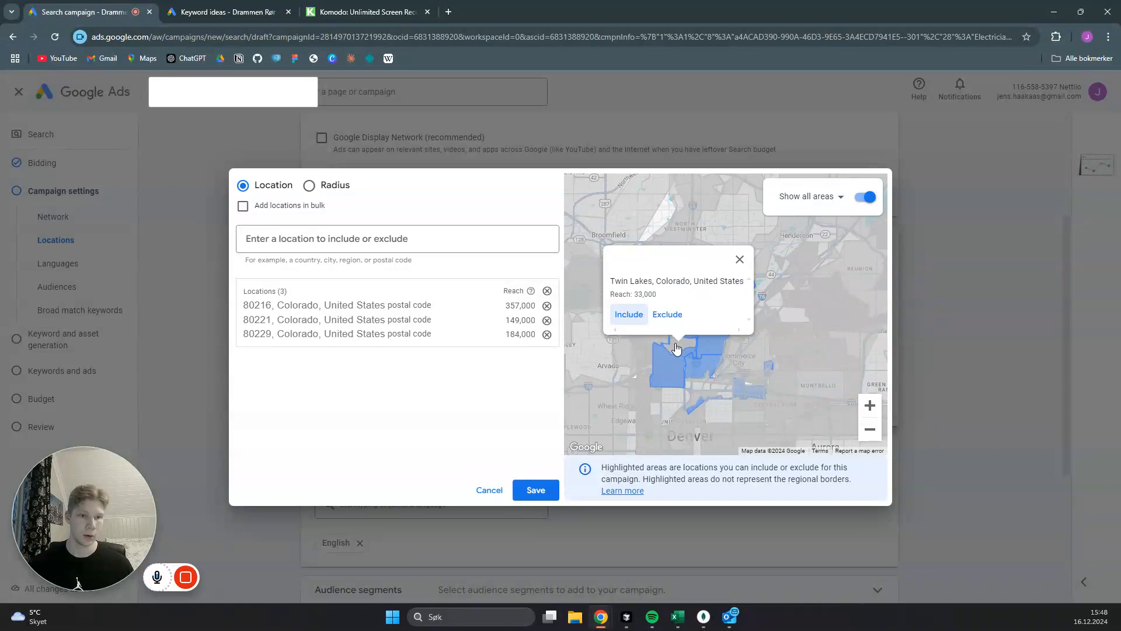
pyautogui.click(629, 314)
pyautogui.click(643, 337)
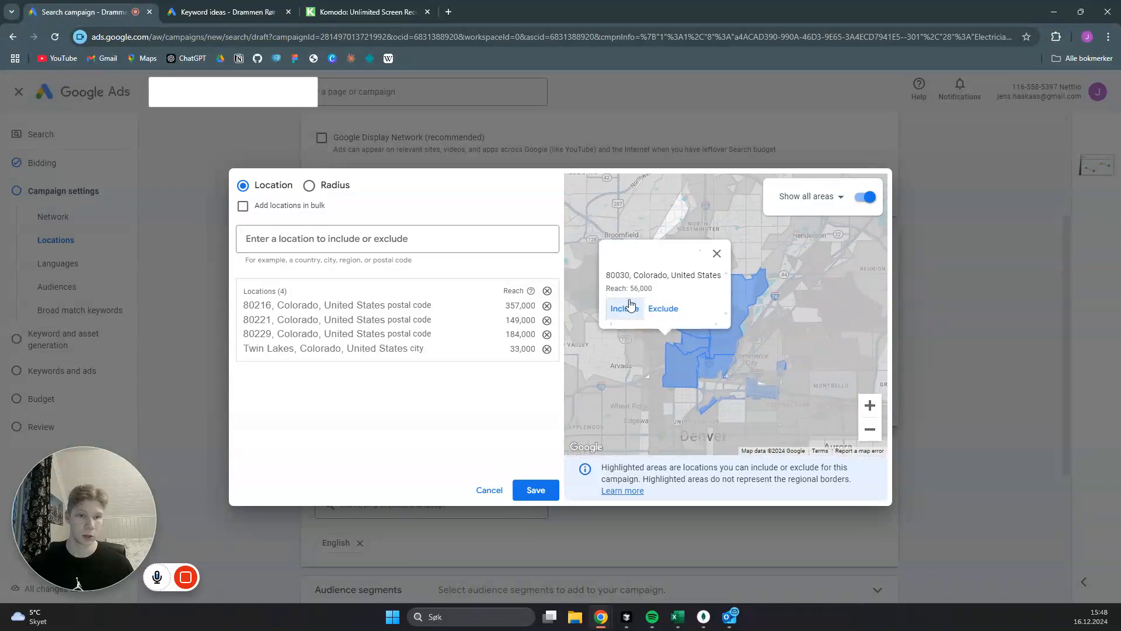
pyautogui.click(615, 309)
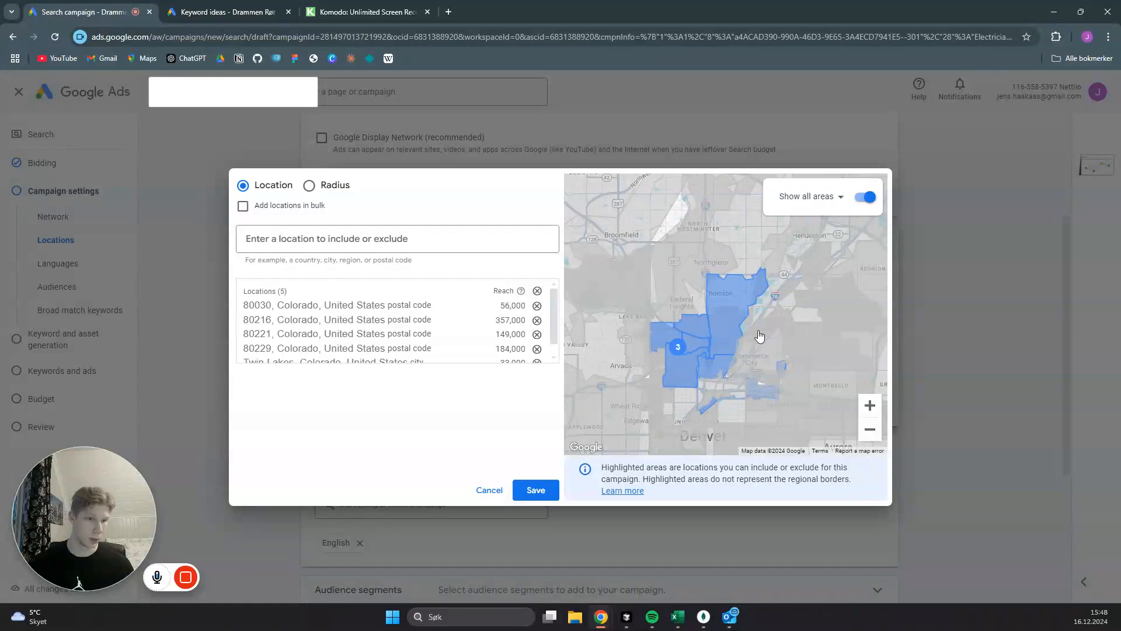
# - Try including postal code 80022, a neighbouring area, and postal codes 80260 and 80031, Colorado, from the map
pyautogui.click(757, 338)
pyautogui.click(746, 279)
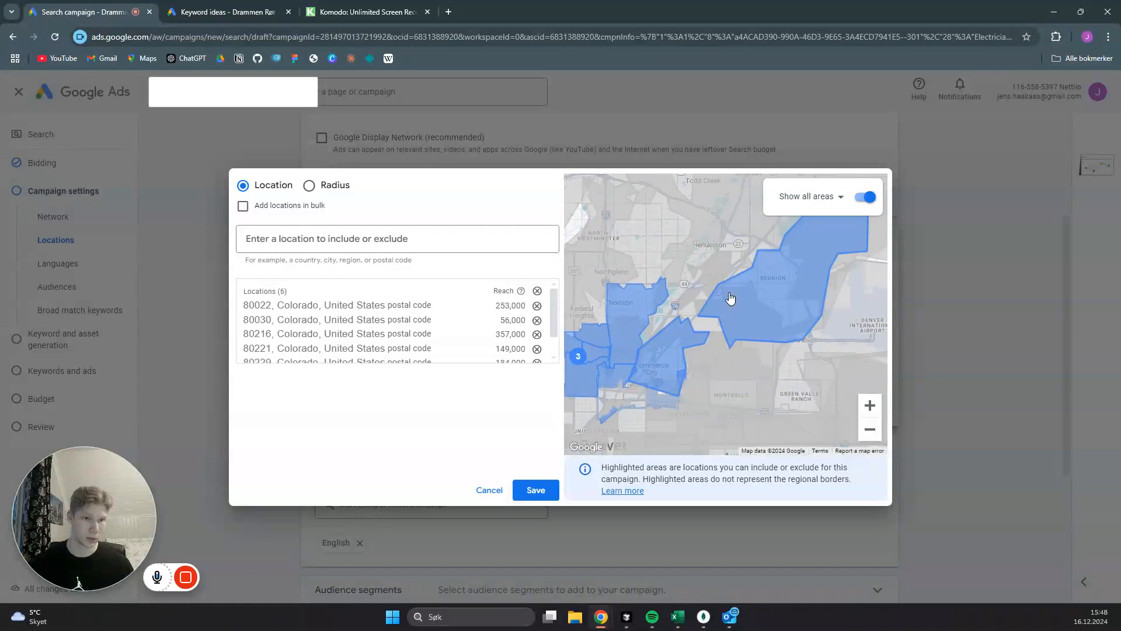
pyautogui.click(651, 331)
pyautogui.click(668, 283)
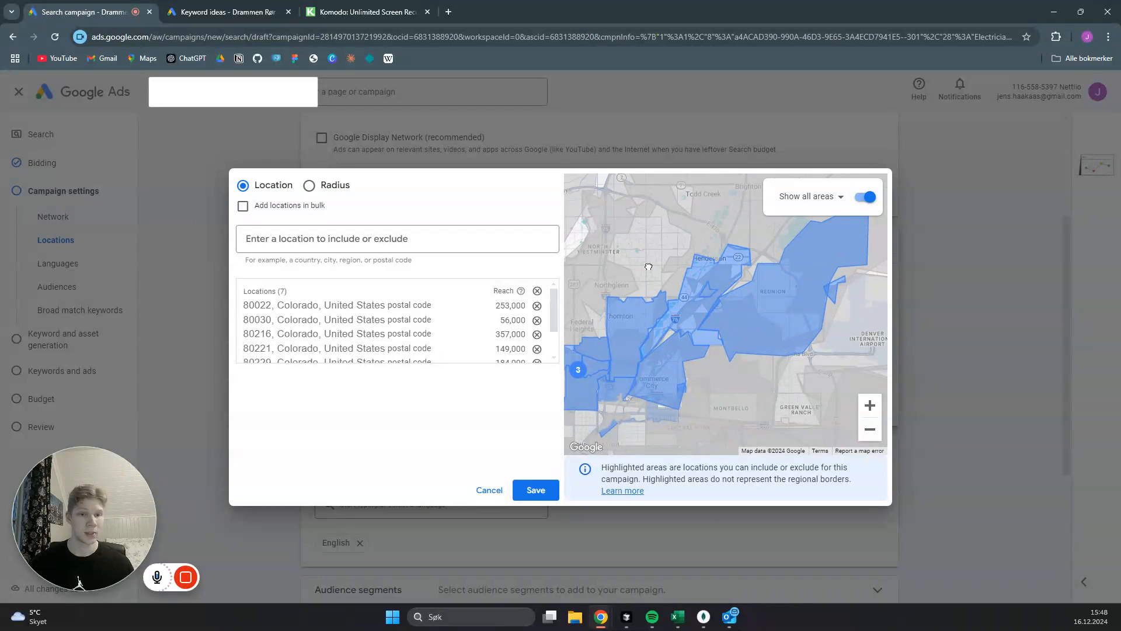
pyautogui.moveTo(646, 264); pyautogui.dragTo(698, 243)
pyautogui.click(657, 297)
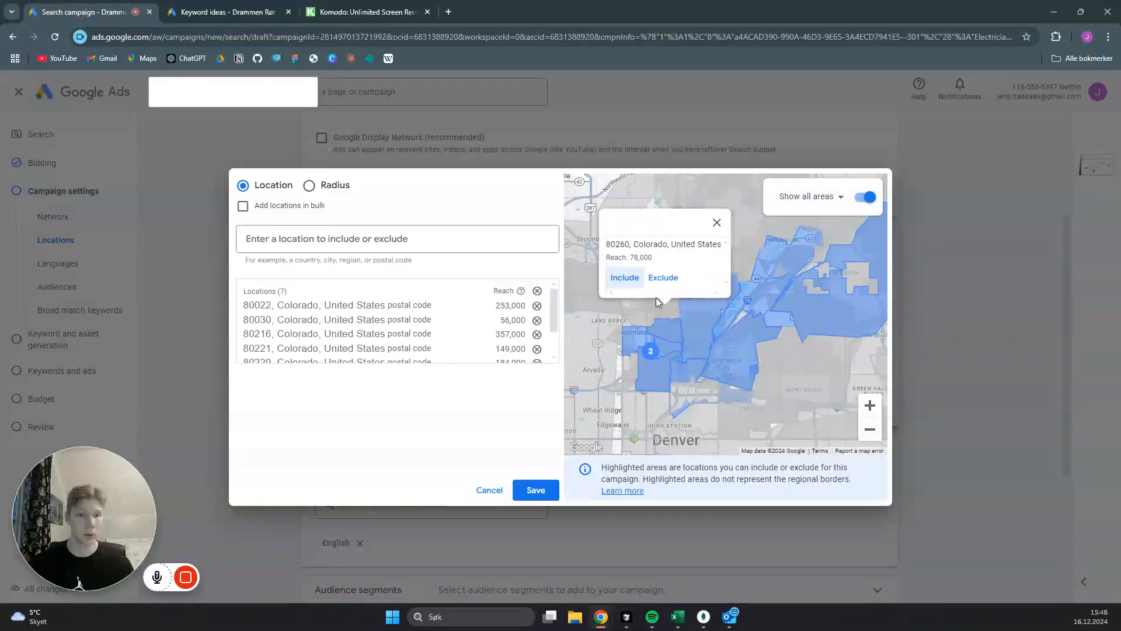
pyautogui.click(623, 279)
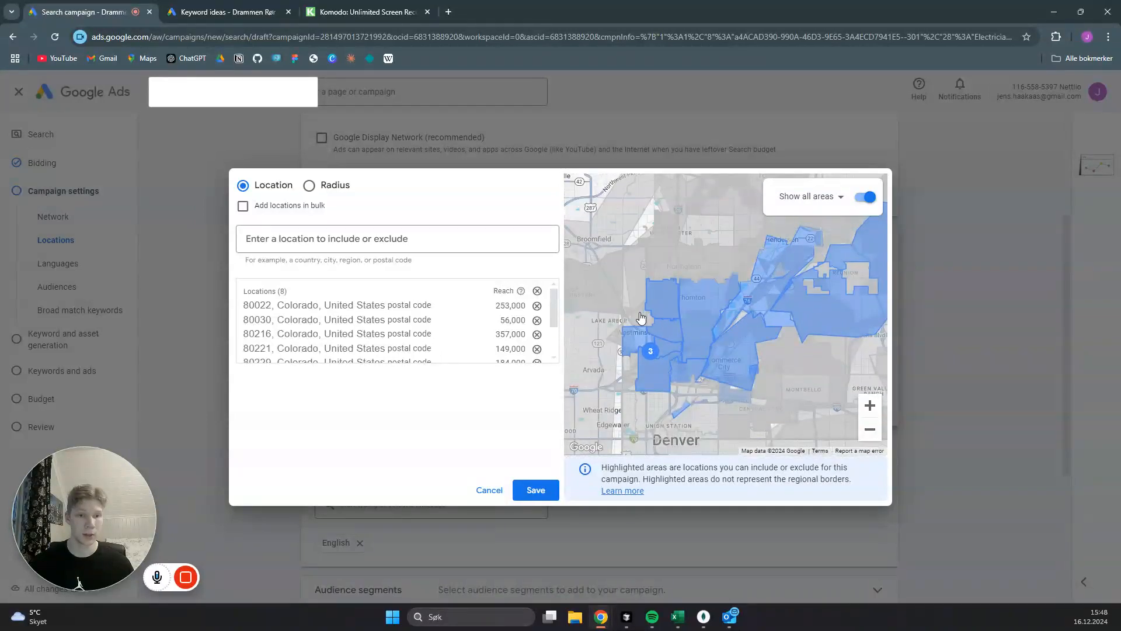
pyautogui.click(640, 316)
pyautogui.click(630, 284)
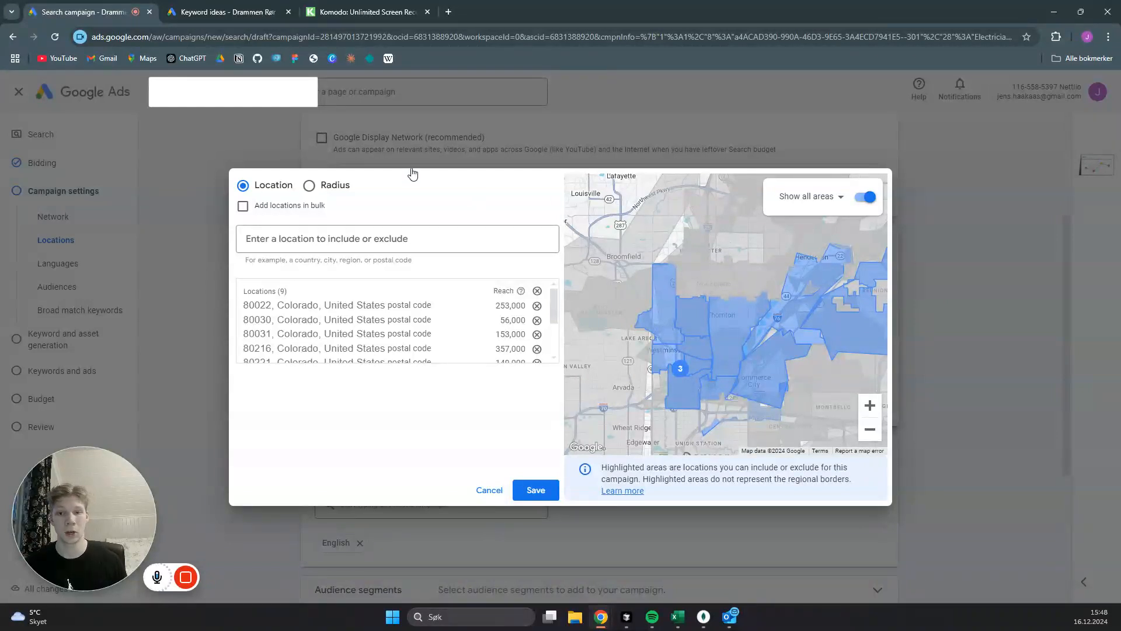
# - Clear all the added locations and switch to radius targeting with a radius of 6 mi
pyautogui.click(309, 185)
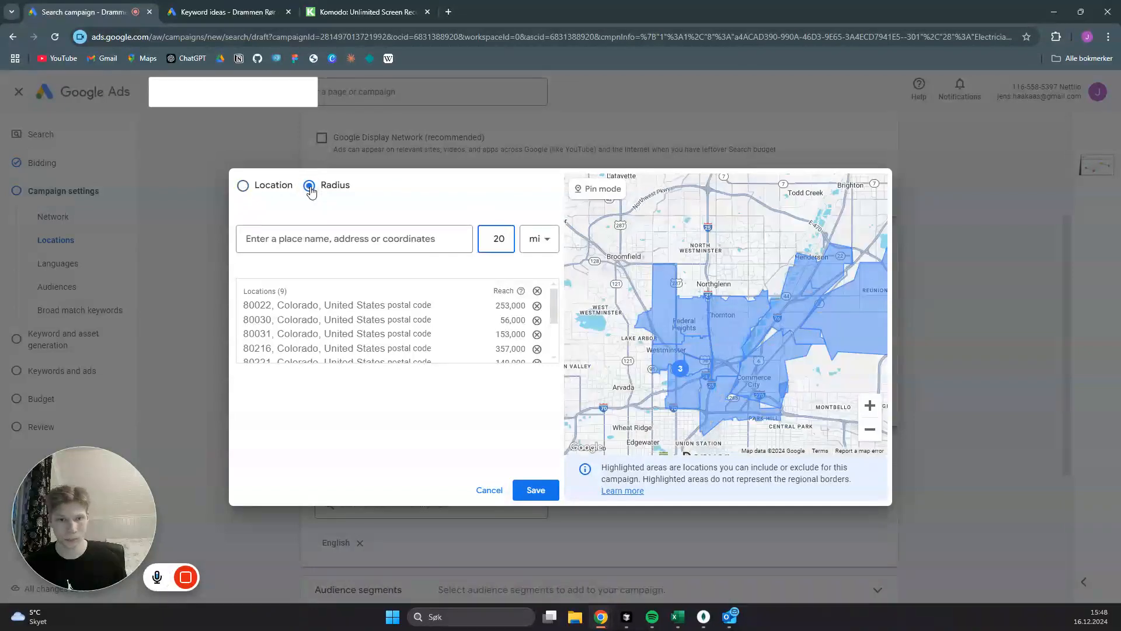
pyautogui.click(537, 292)
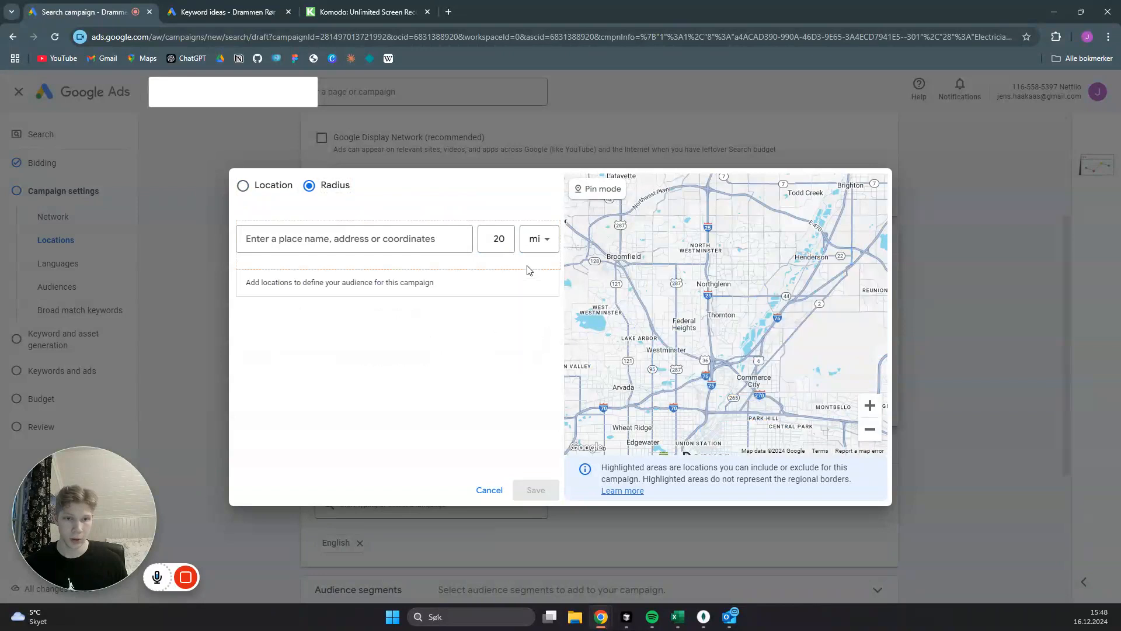
pyautogui.doubleClick(500, 241)
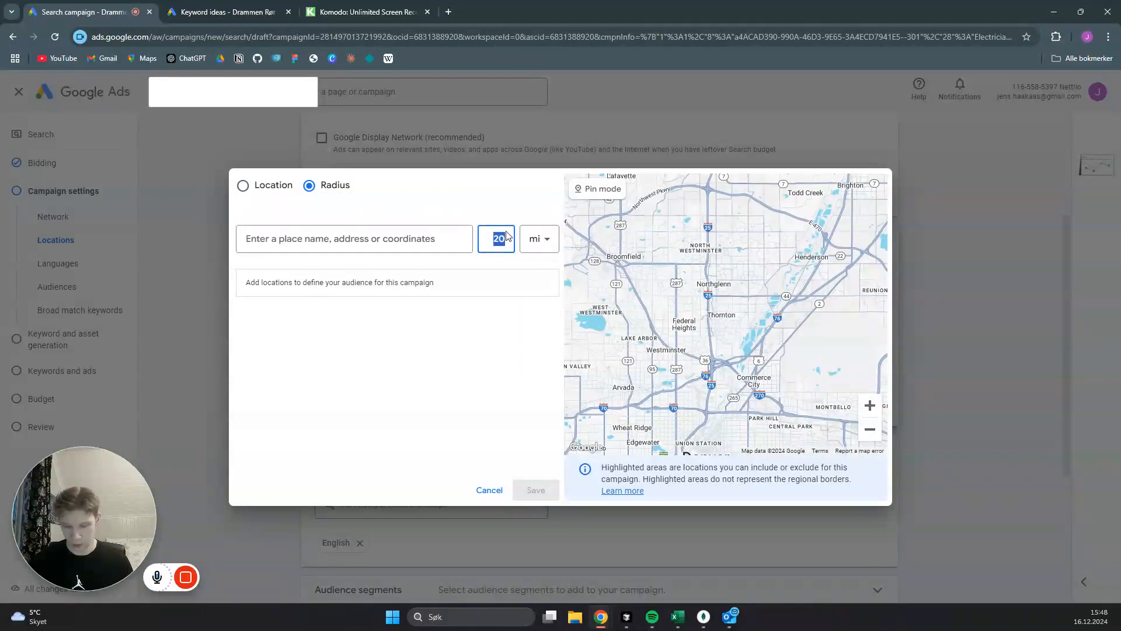
pyautogui.write('6')
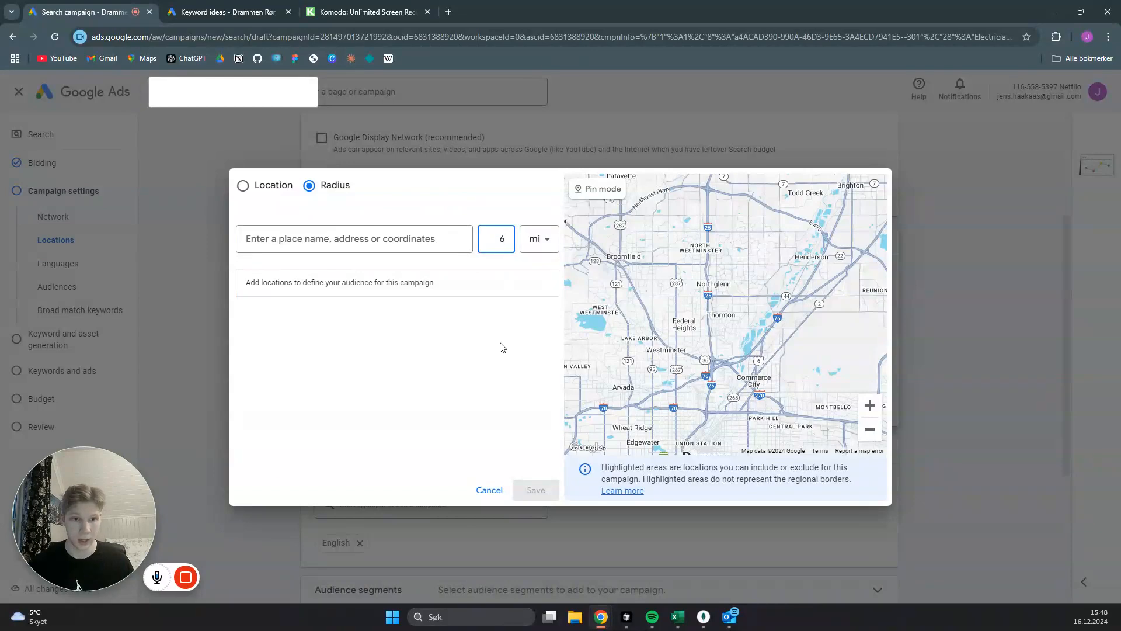
# - Pin the radius target on the map just north of North Westminster, include it, and save the location selection
pyautogui.click(595, 189)
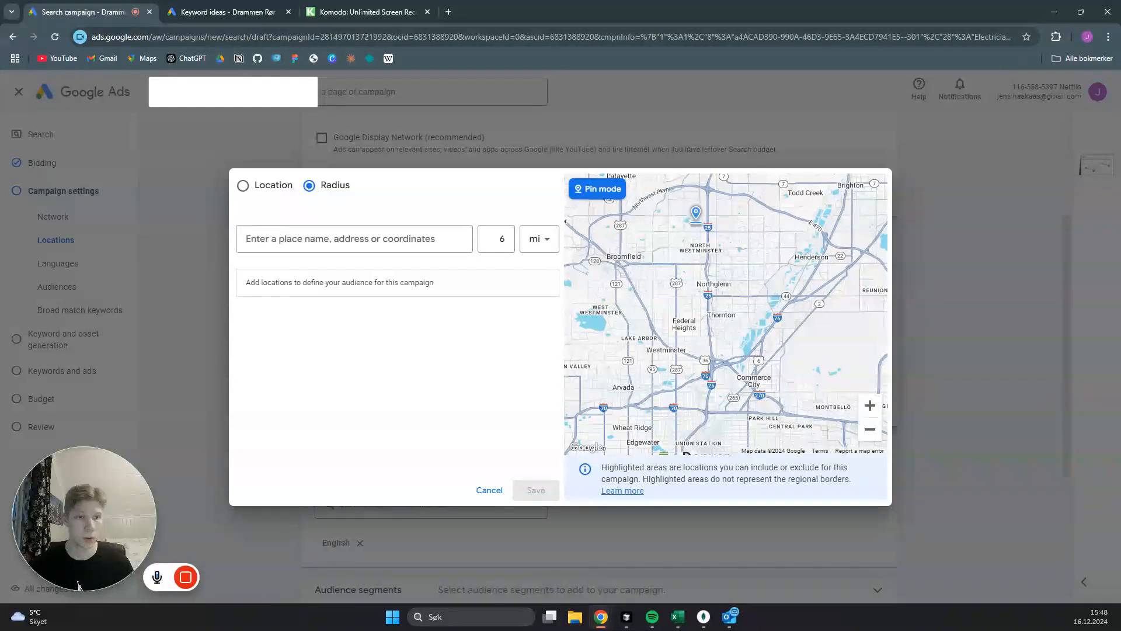
pyautogui.click(700, 233)
pyautogui.click(634, 271)
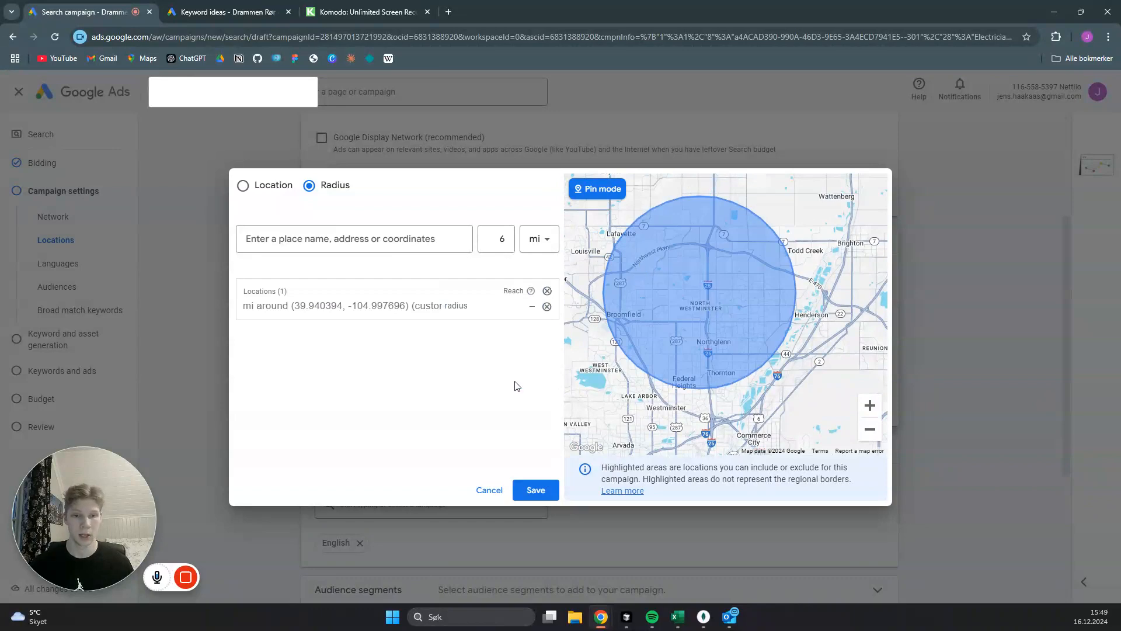
pyautogui.click(546, 497)
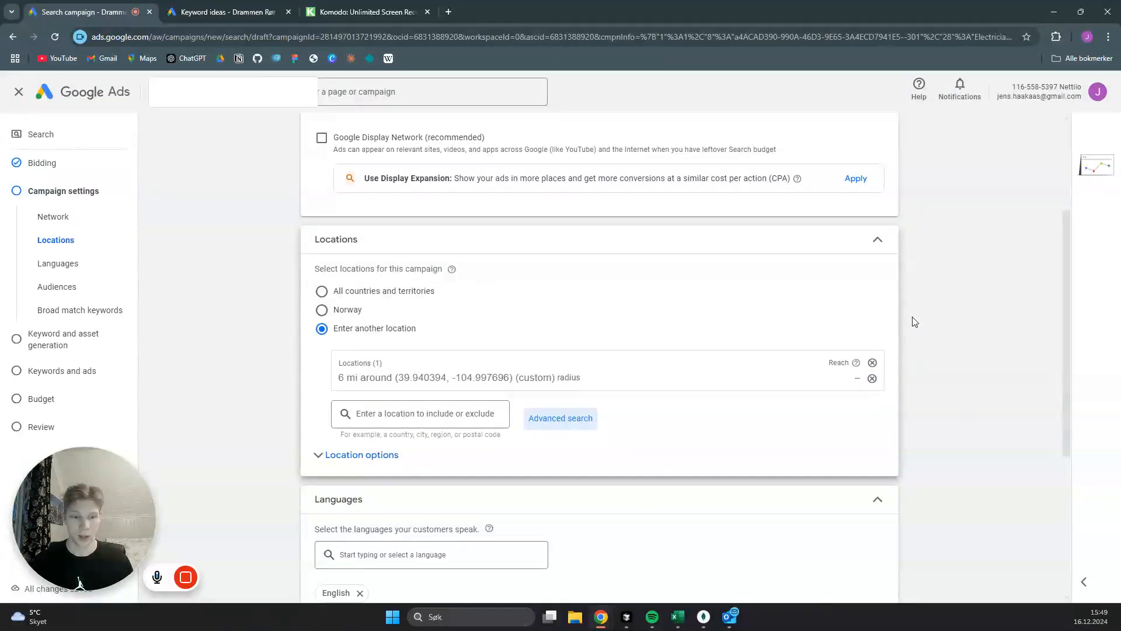
# - Review the audience segment options without selecting any, and turn off broad match keywords to use keyword match types
pyautogui.scroll(-2, 915, 324)
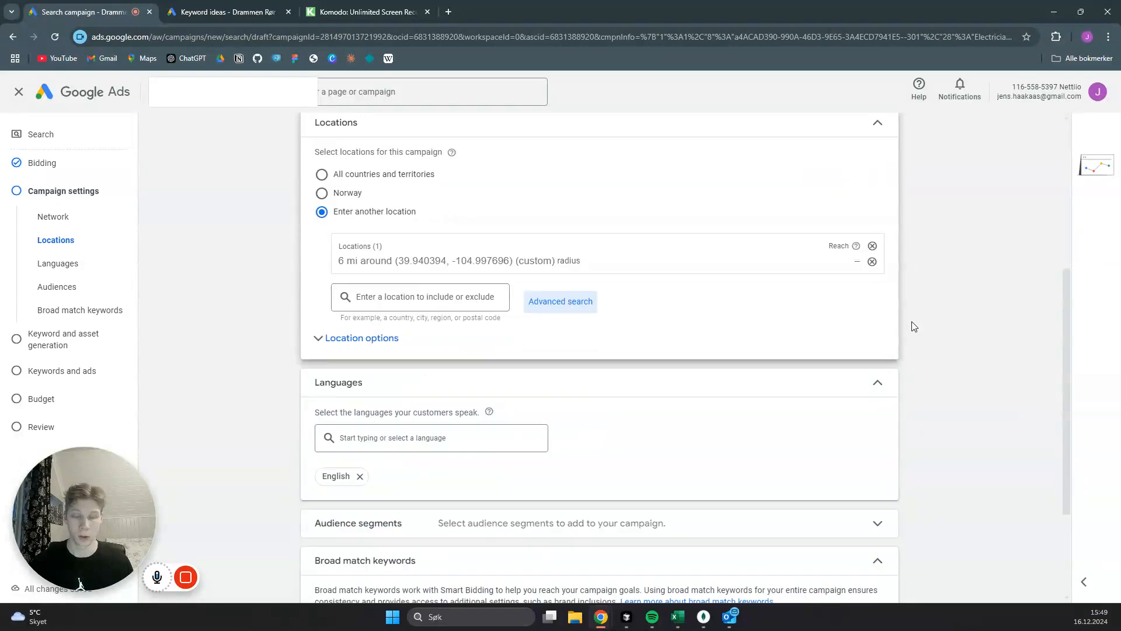
pyautogui.scroll(-2, 926, 326)
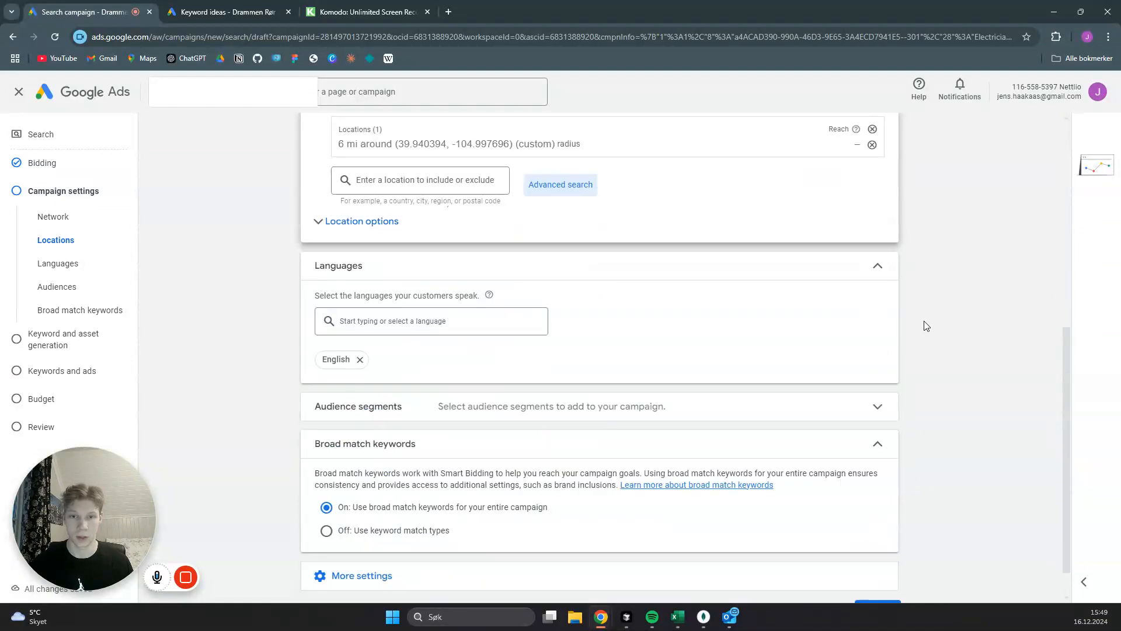
pyautogui.scroll(-1, 771, 310)
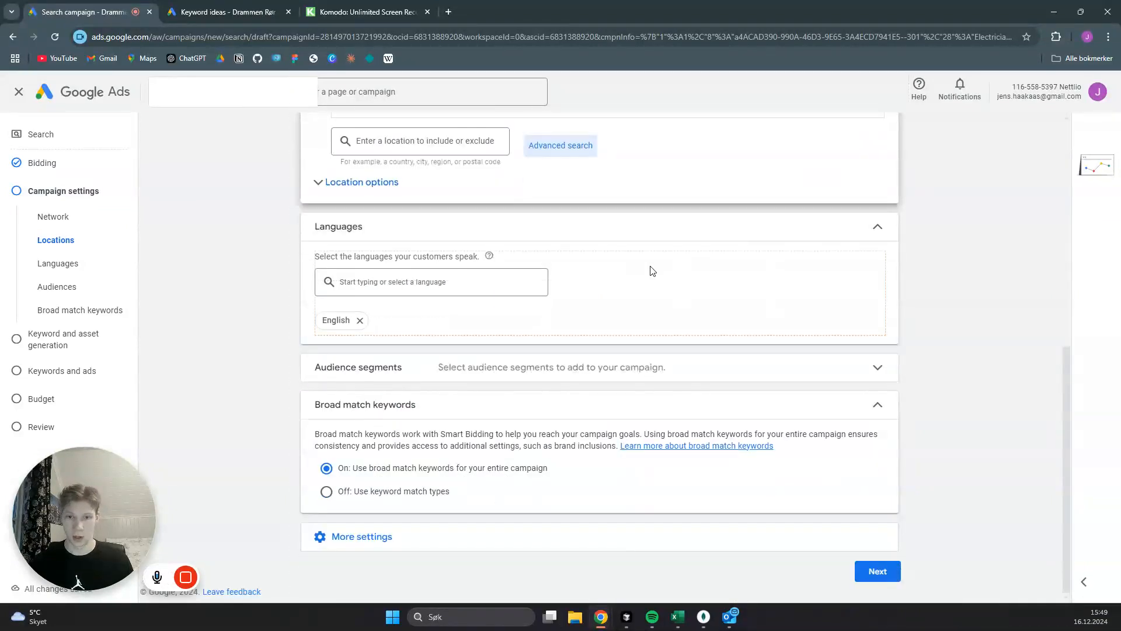
pyautogui.click(890, 372)
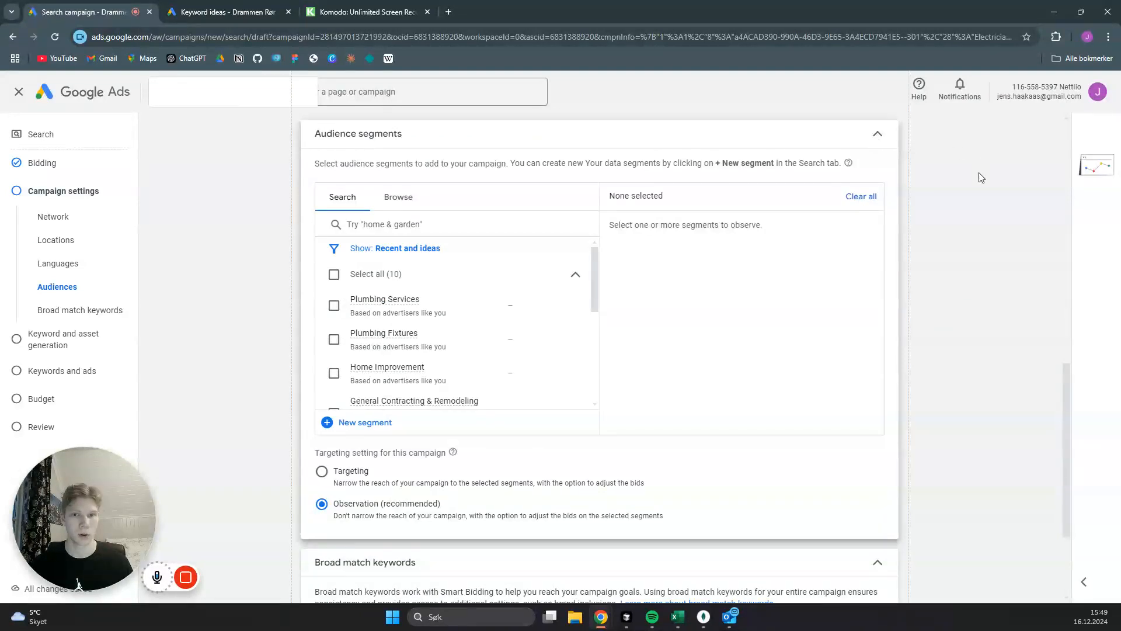
pyautogui.click(994, 250)
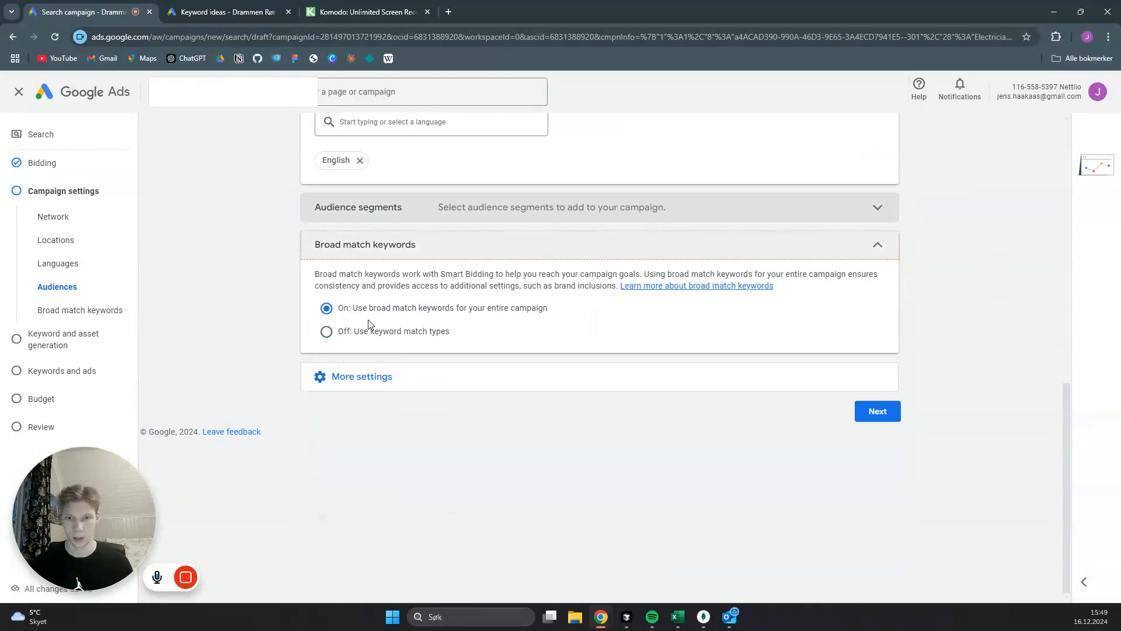
pyautogui.click(353, 331)
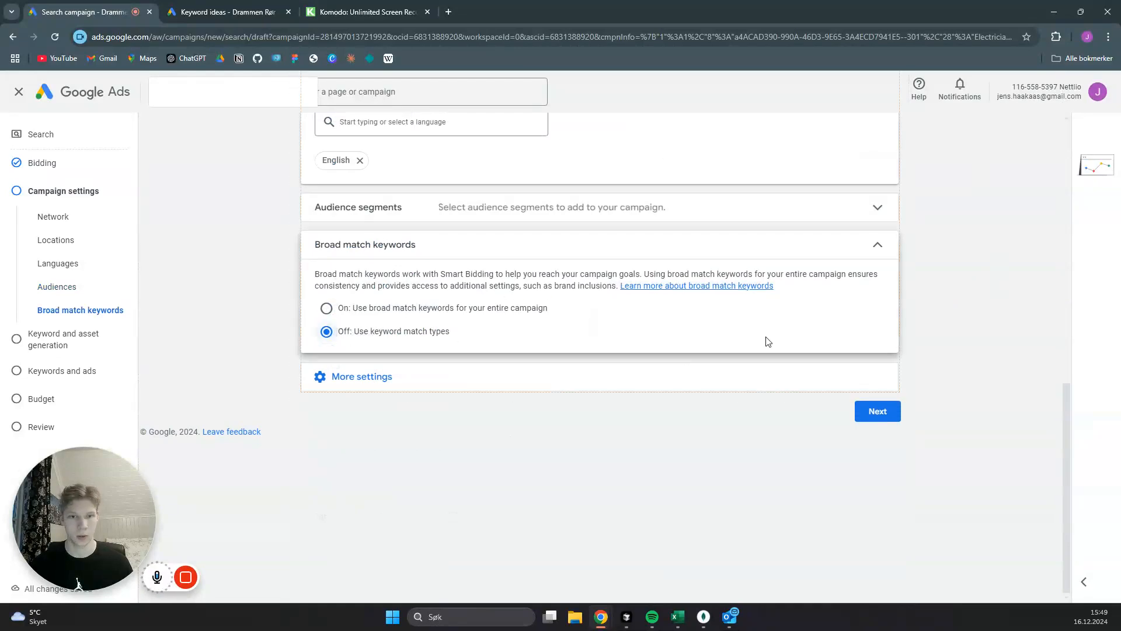
# - Add an ad schedule to the campaign for Mondays - Fridays with a start time of 09:00
pyautogui.click(367, 377)
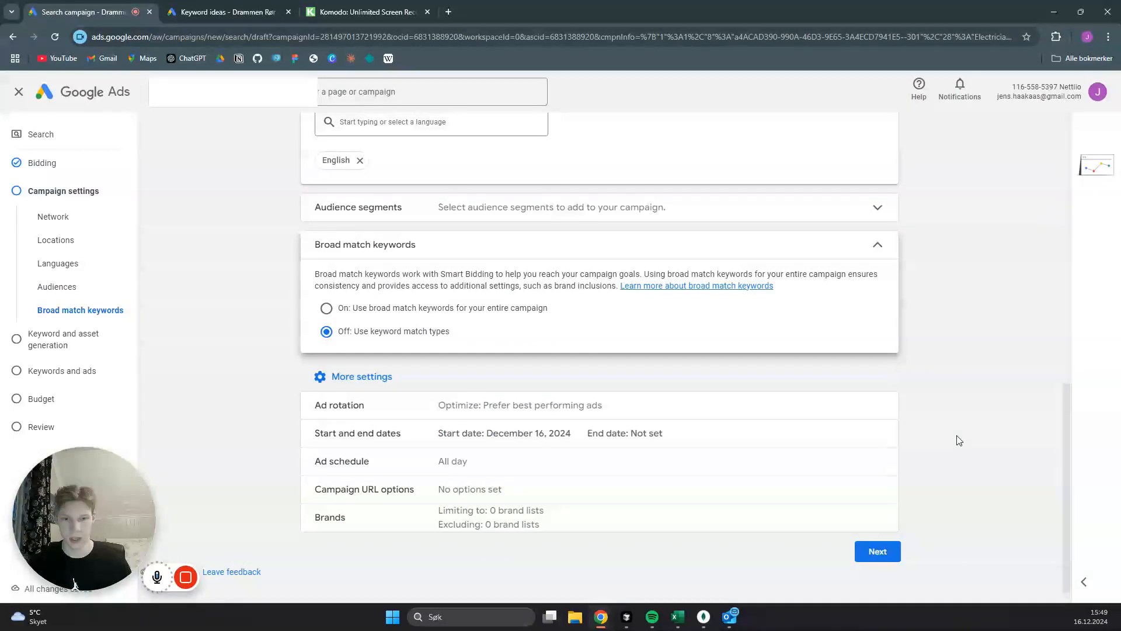
pyautogui.click(883, 466)
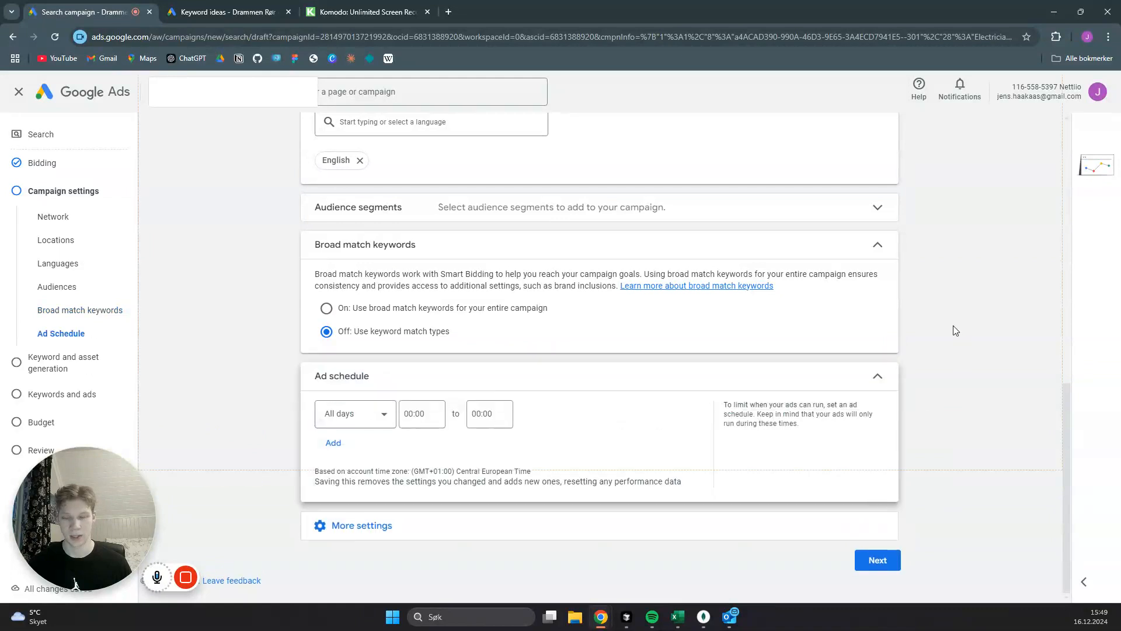
pyautogui.click(372, 417)
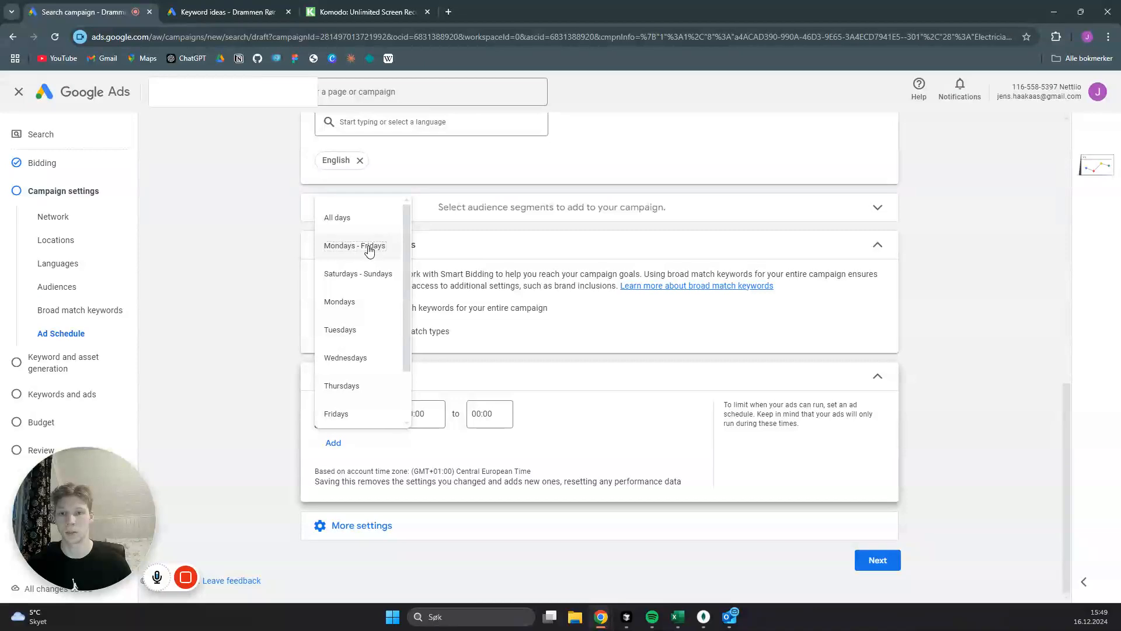
pyautogui.click(368, 248)
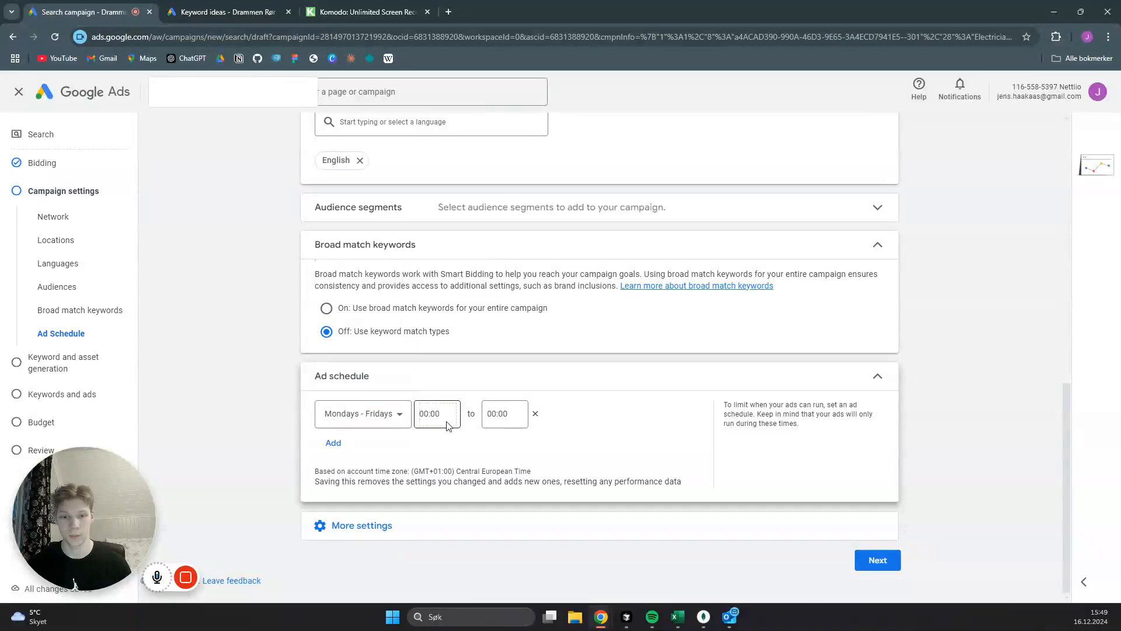
pyautogui.click(450, 422)
pyautogui.scroll(-10, 438, 301)
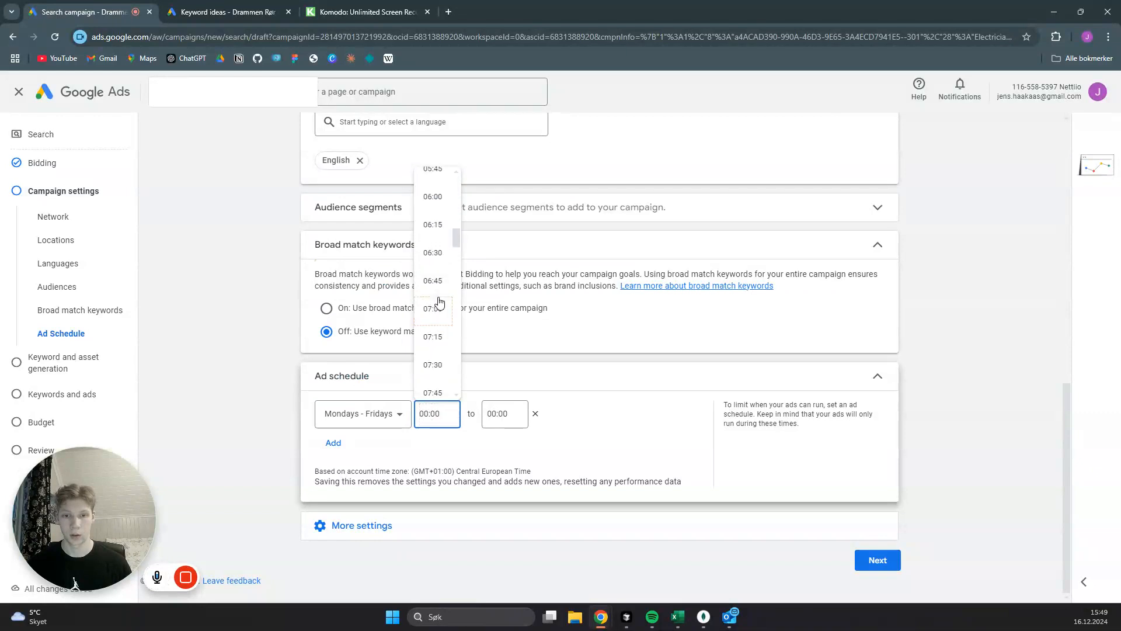
pyautogui.scroll(-3, 439, 302)
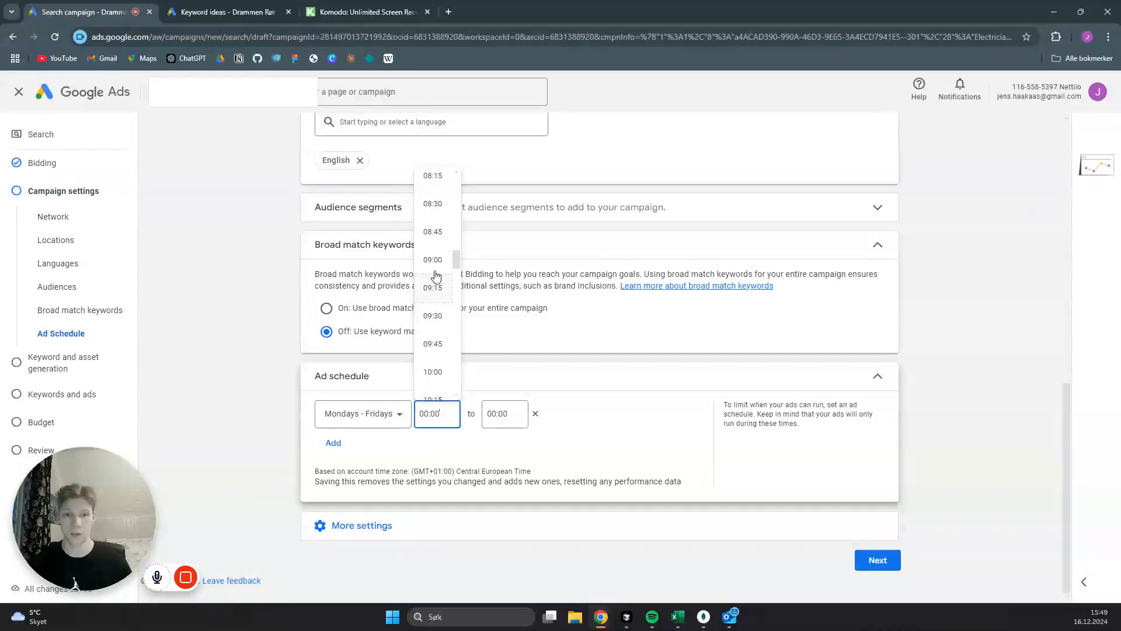
pyautogui.click(436, 262)
# - Set the end time of the weekday ad schedule to 17:00
pyautogui.click(503, 415)
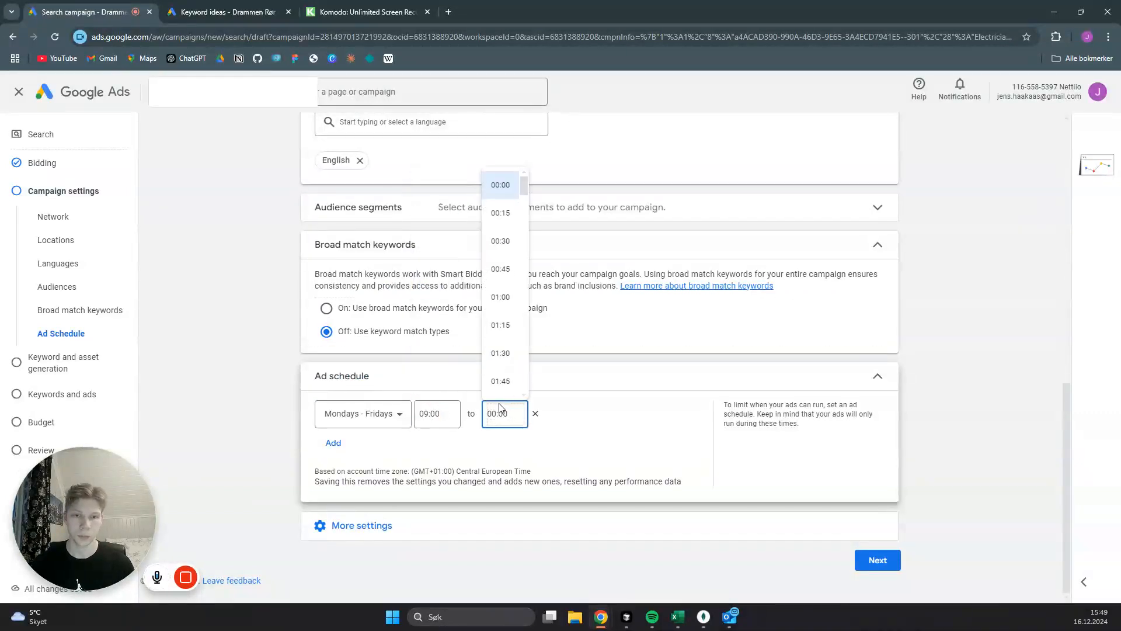
pyautogui.scroll(-12, 506, 328)
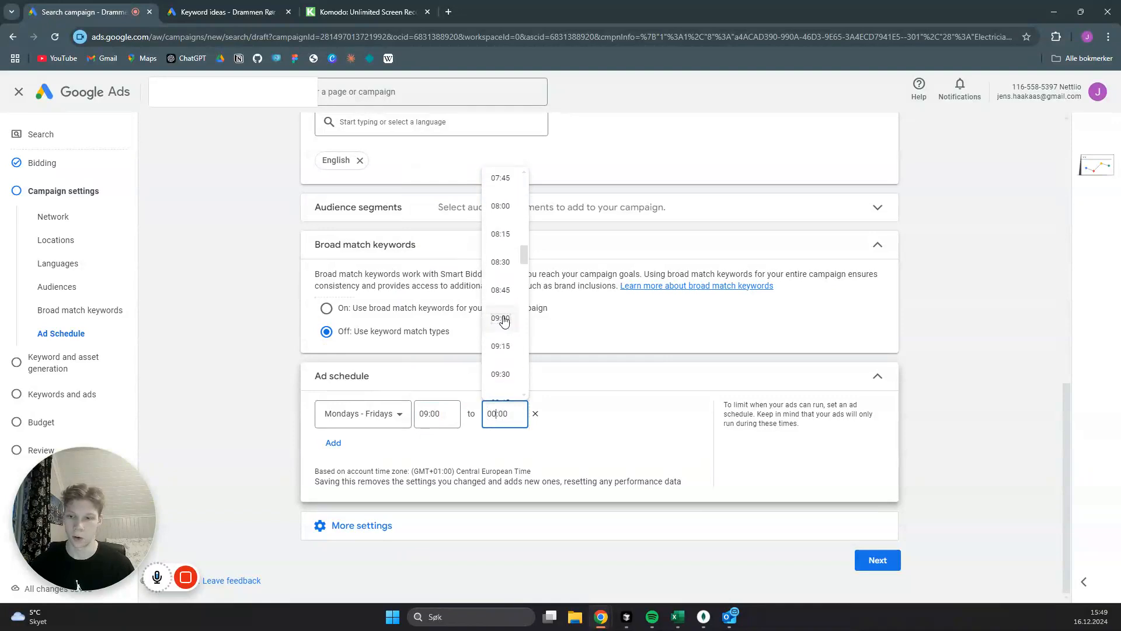
pyautogui.scroll(-15, 503, 316)
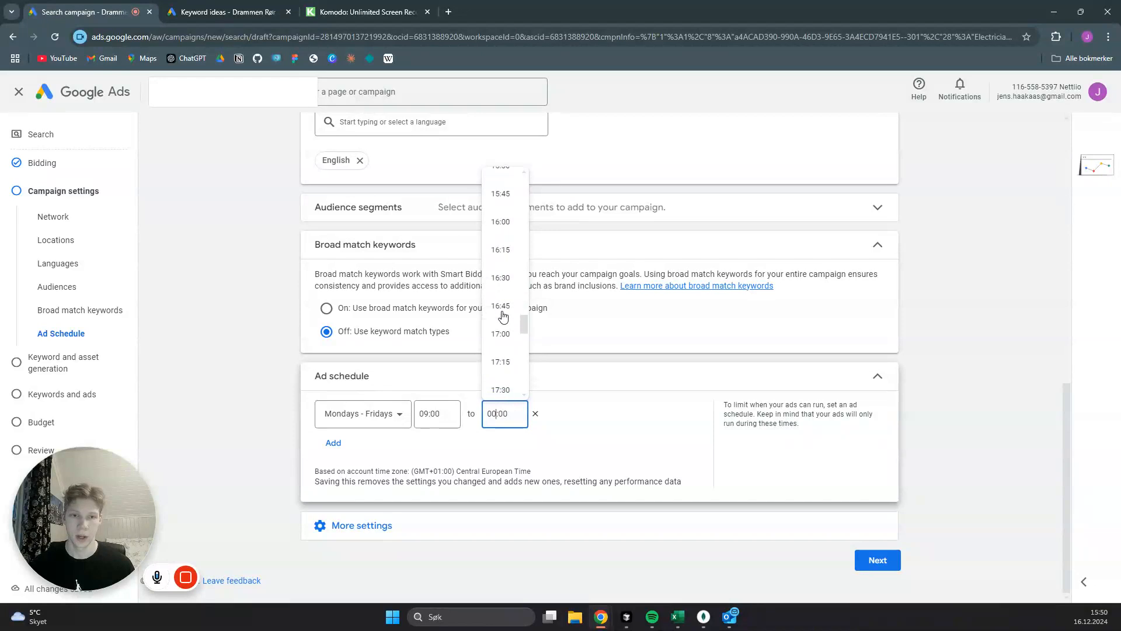
pyautogui.scroll(2, 504, 339)
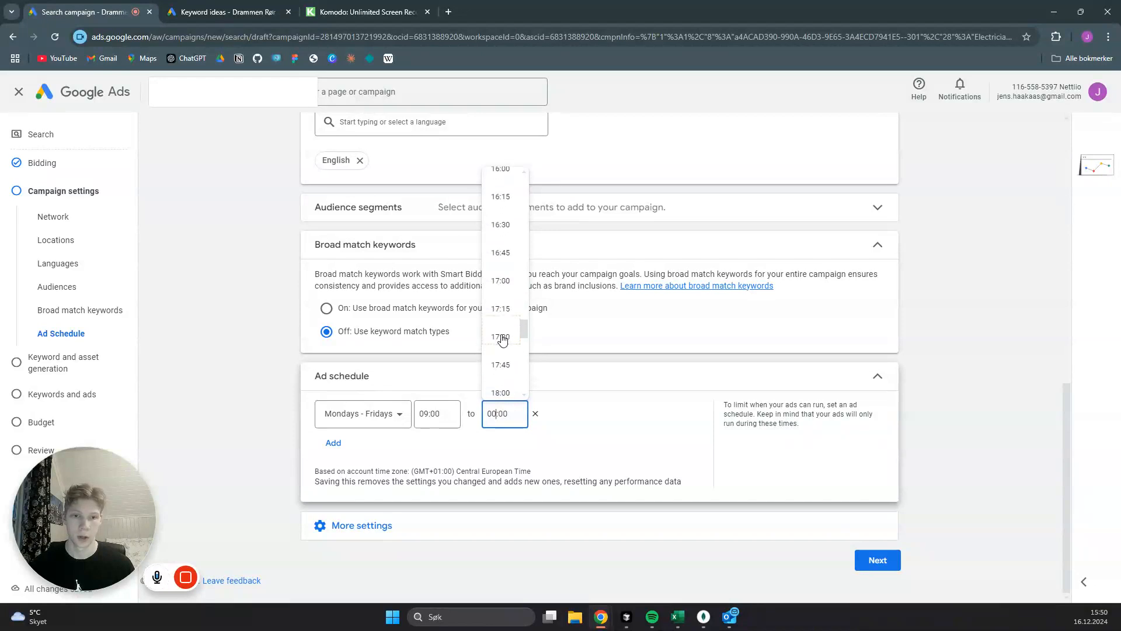
pyautogui.click(501, 281)
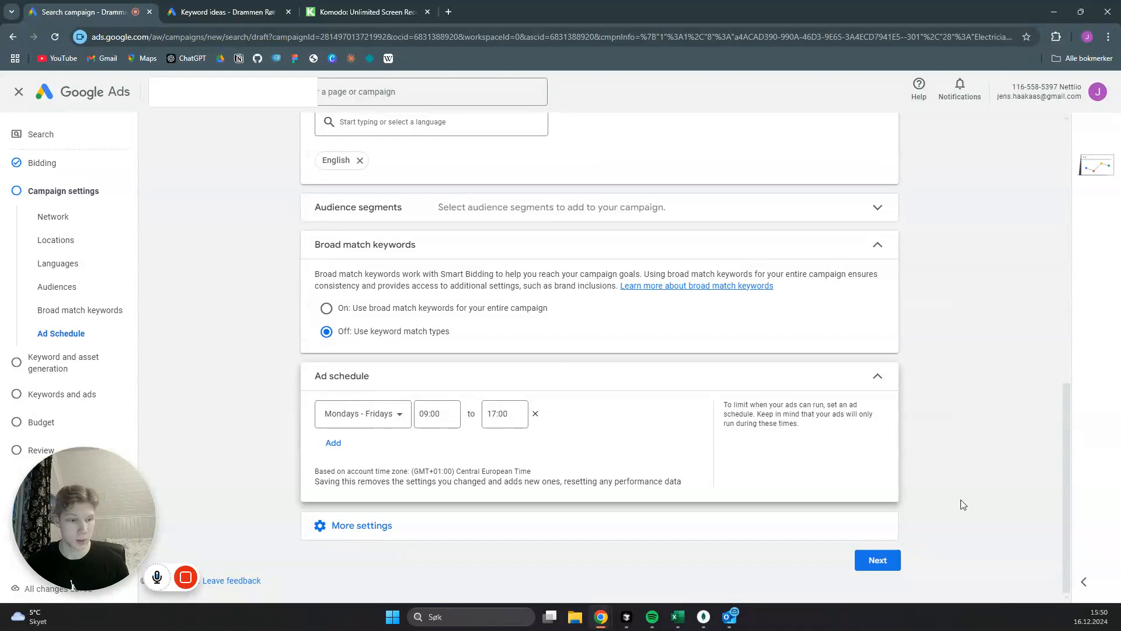
# - Continue from the campaign settings and skip keyword and asset generation to reach the ad group's keywords, leaving the final URL empty
pyautogui.click(884, 568)
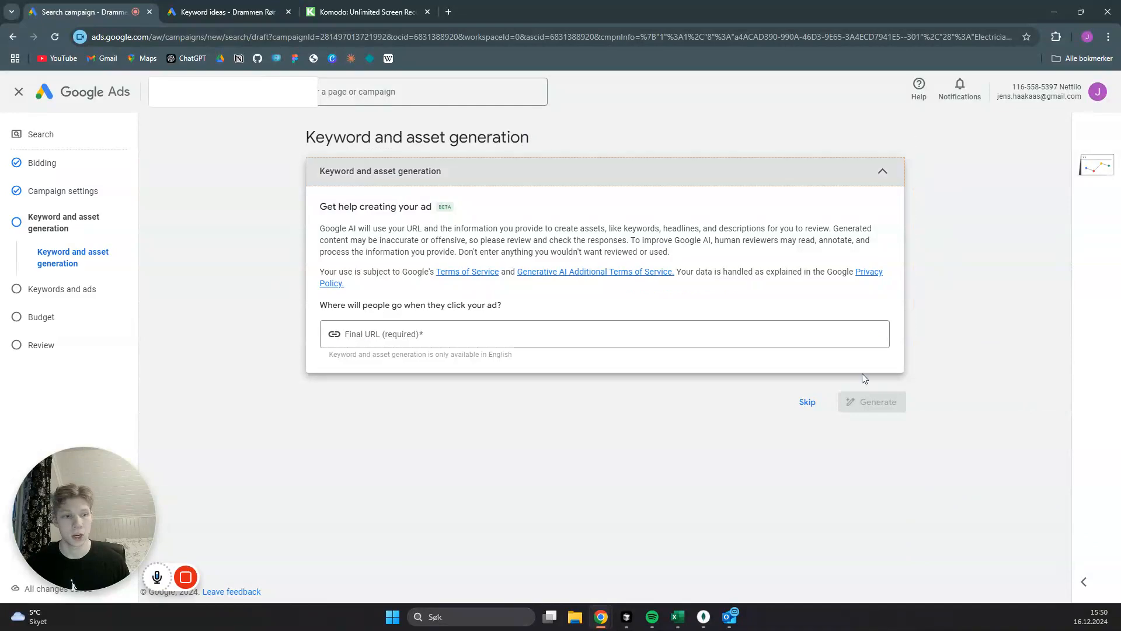
pyautogui.click(806, 403)
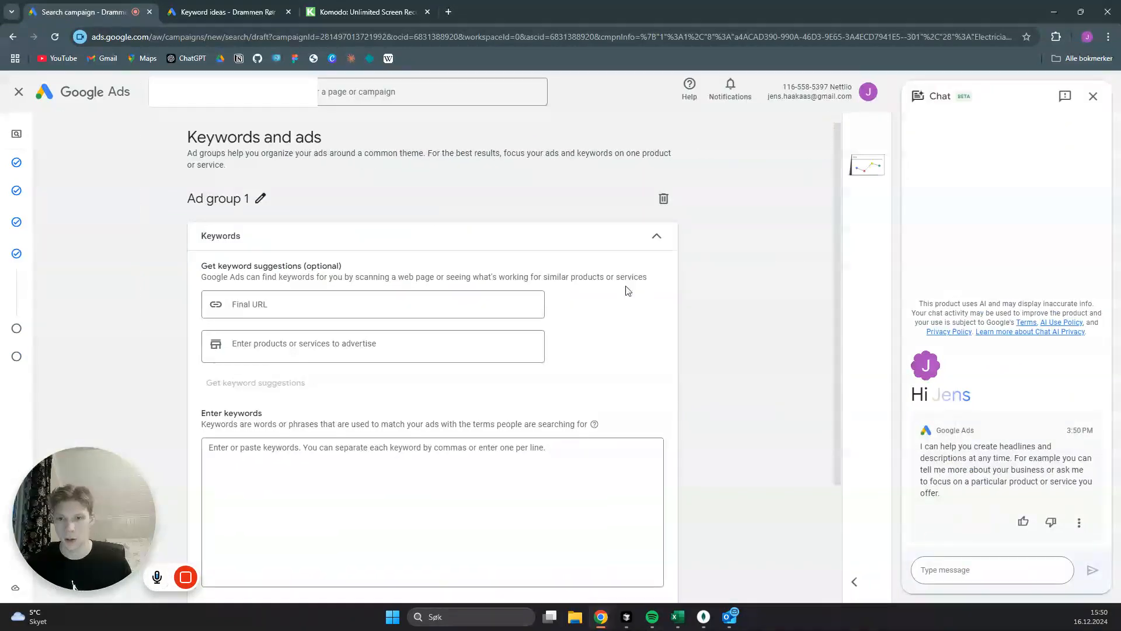
pyautogui.scroll(-2, 275, 308)
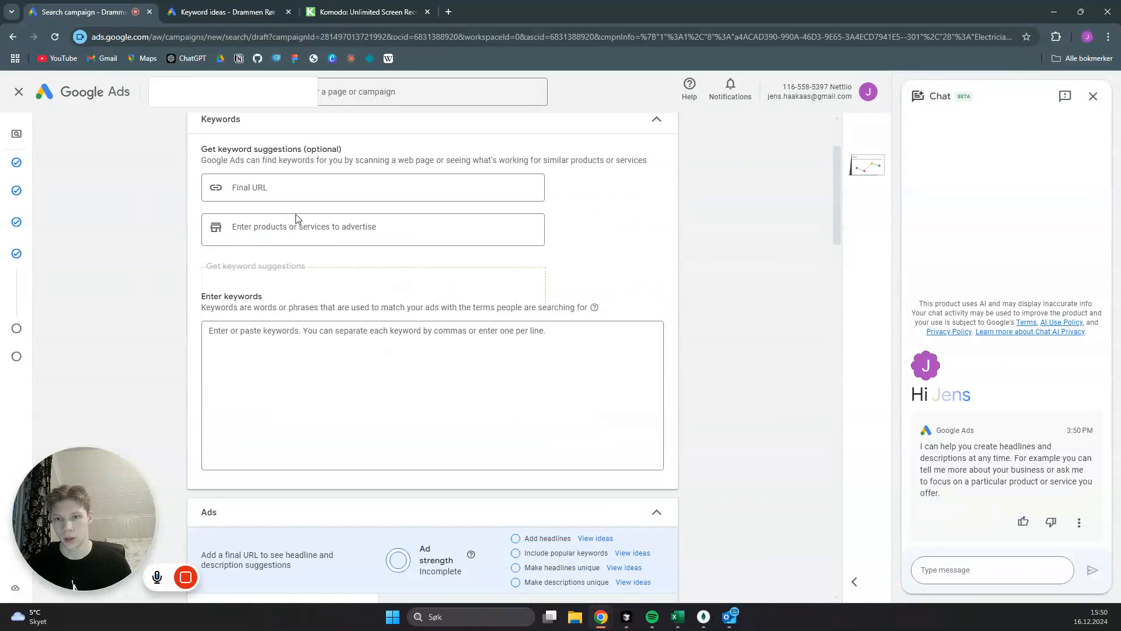
pyautogui.click(277, 188)
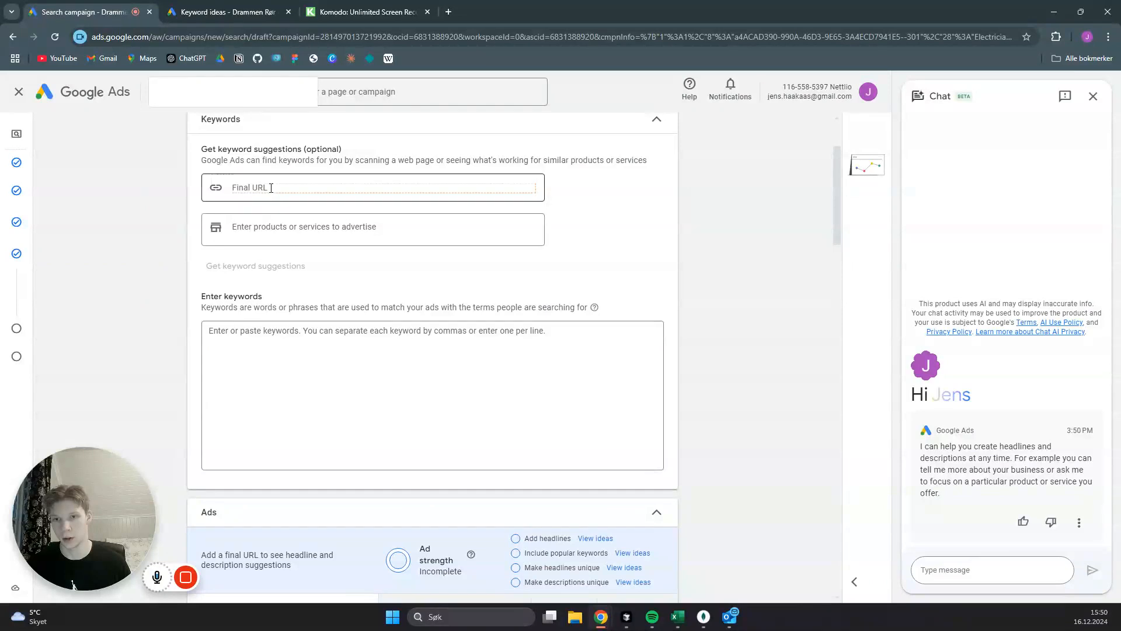
pyautogui.click(726, 226)
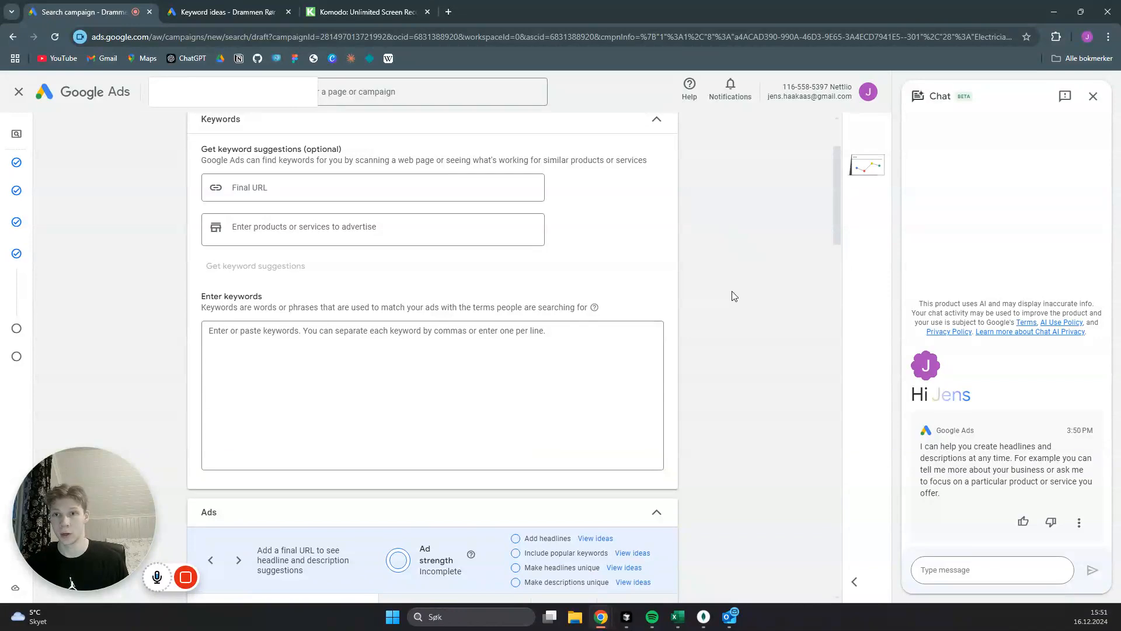
# - Switch to the open keyword ideas page, return to the Keyword Planner start page and begin discovering new keywords
pyautogui.click(222, 10)
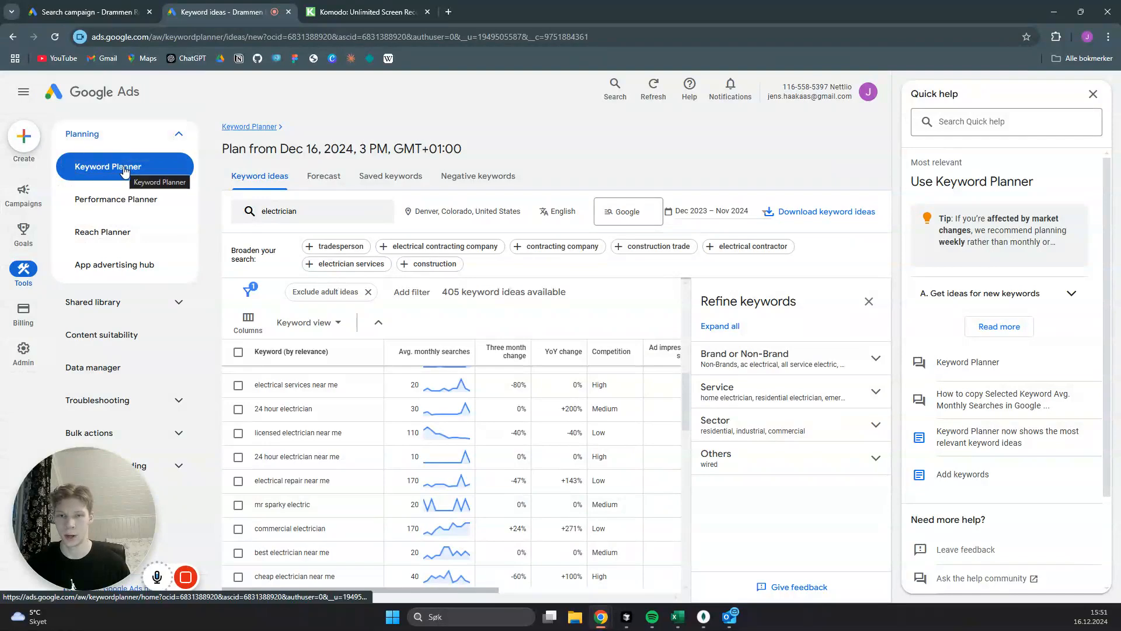
pyautogui.click(153, 170)
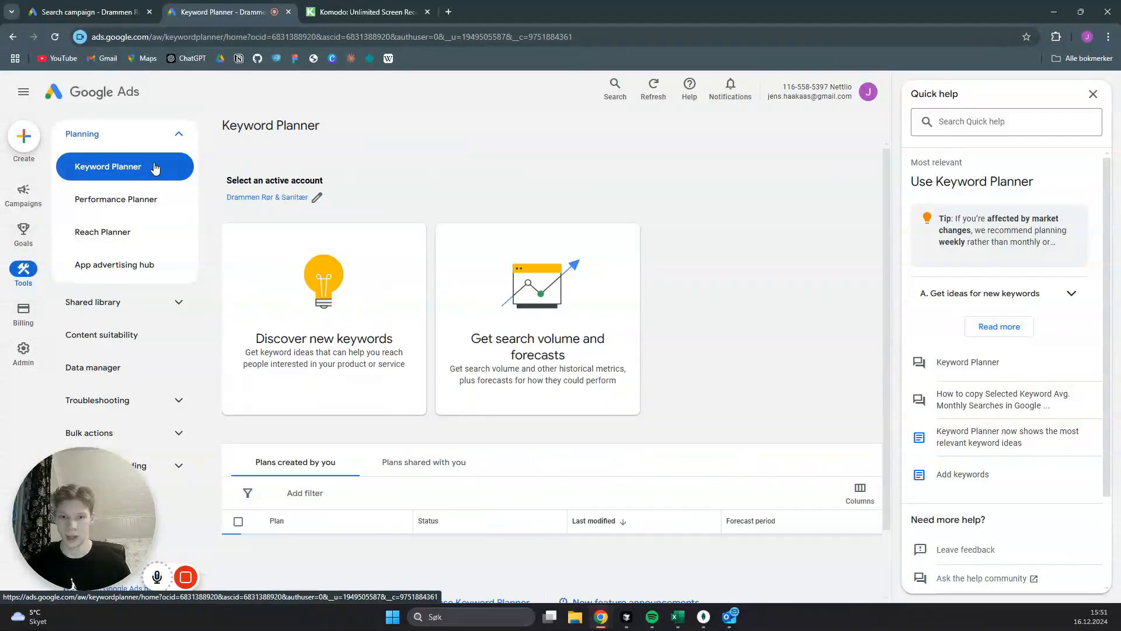
pyautogui.click(363, 310)
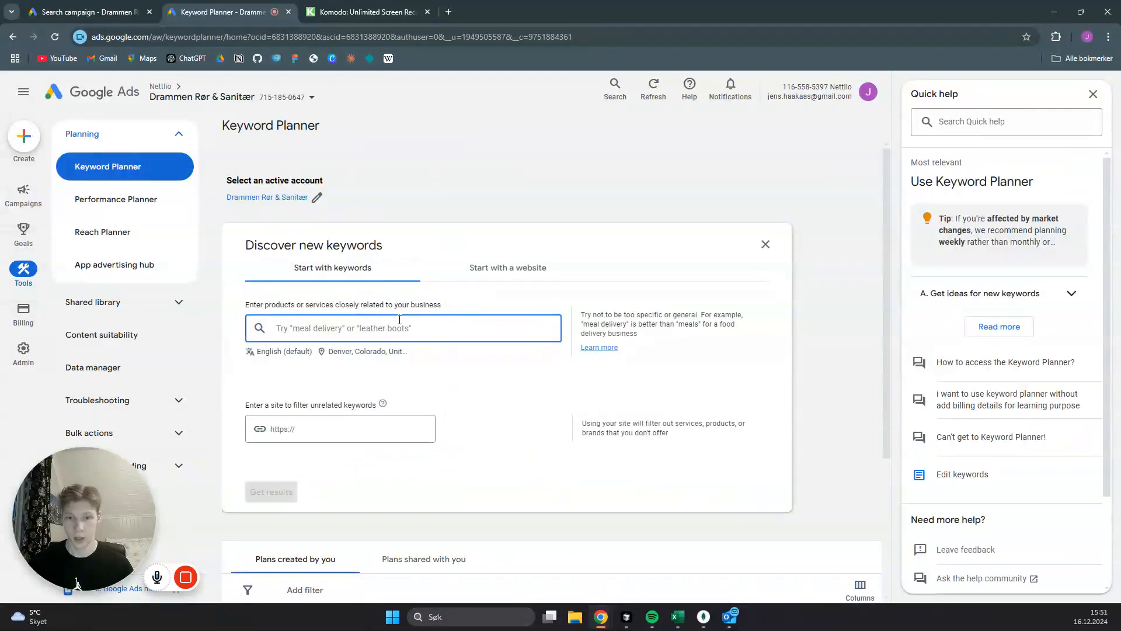
# - Look up Denver in the location targeting for the keyword search and leave without saving
pyautogui.click(332, 352)
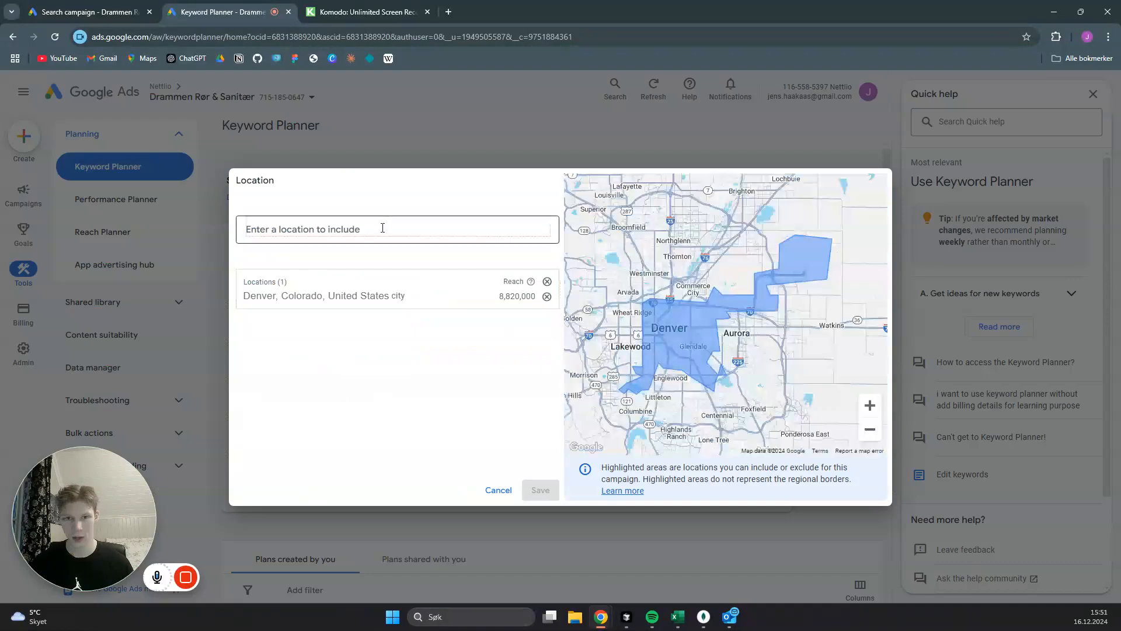
pyautogui.write('Denve')
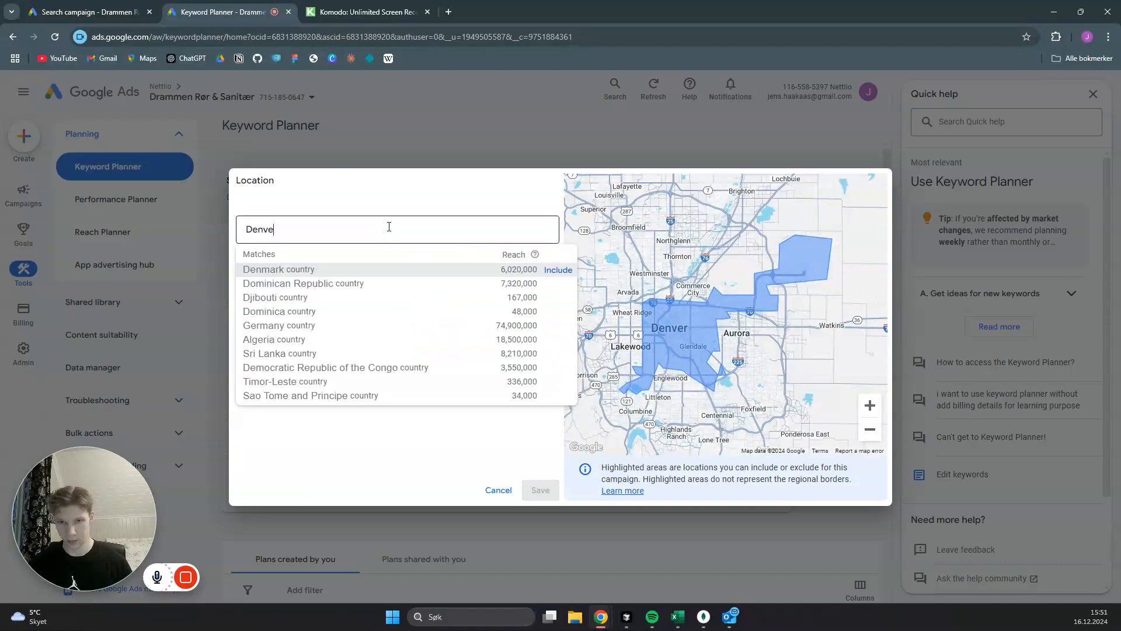
pyautogui.write('r')
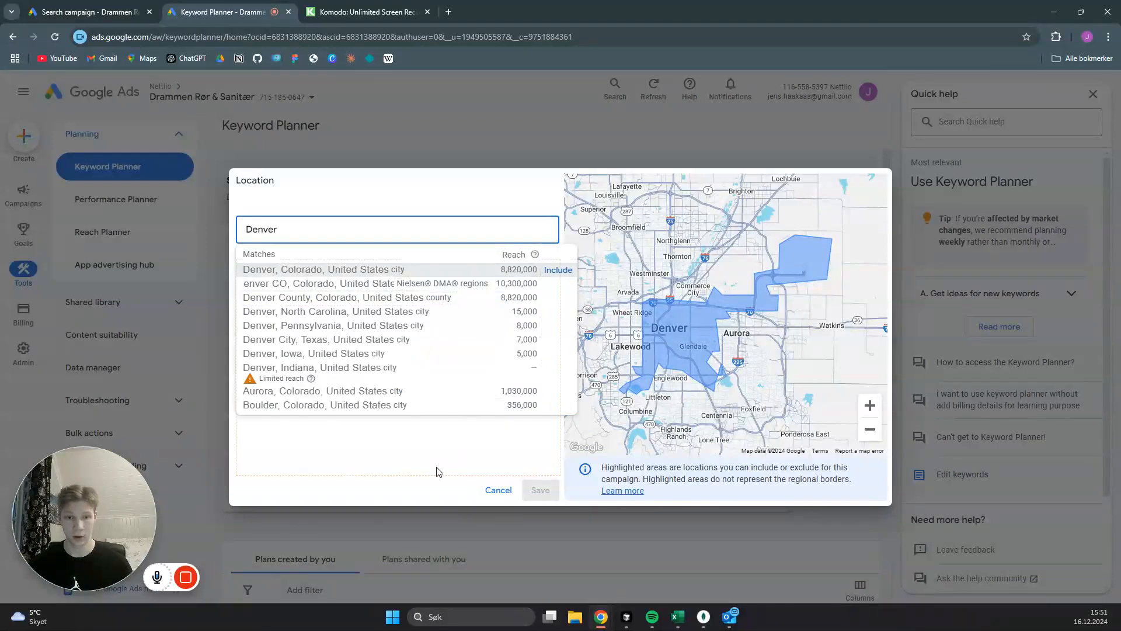
pyautogui.press('Return')
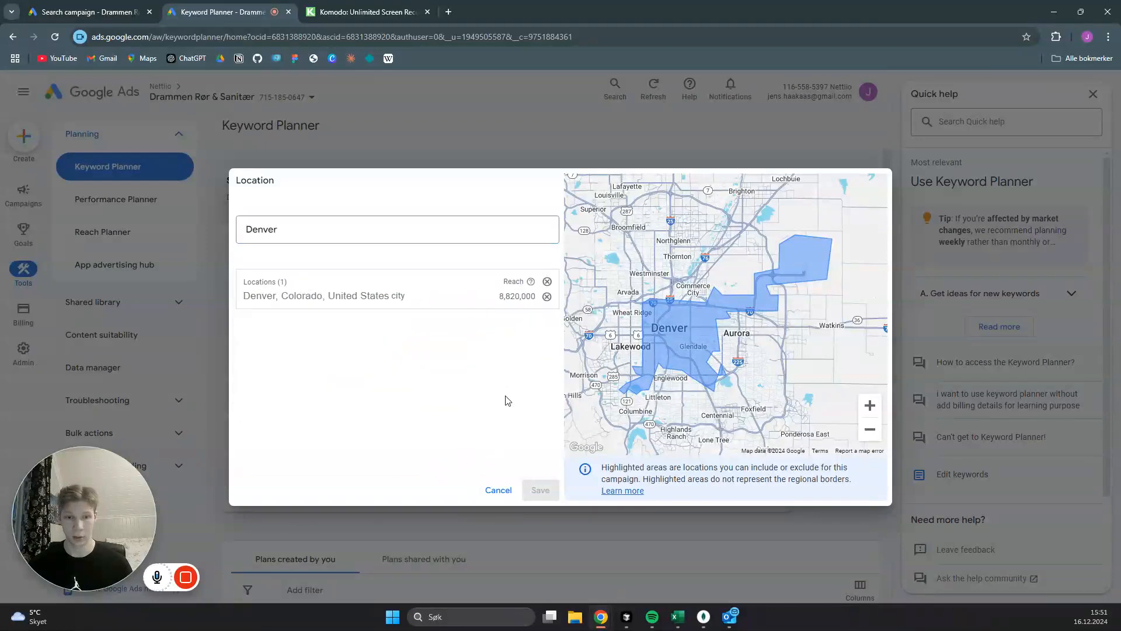
pyautogui.click(498, 490)
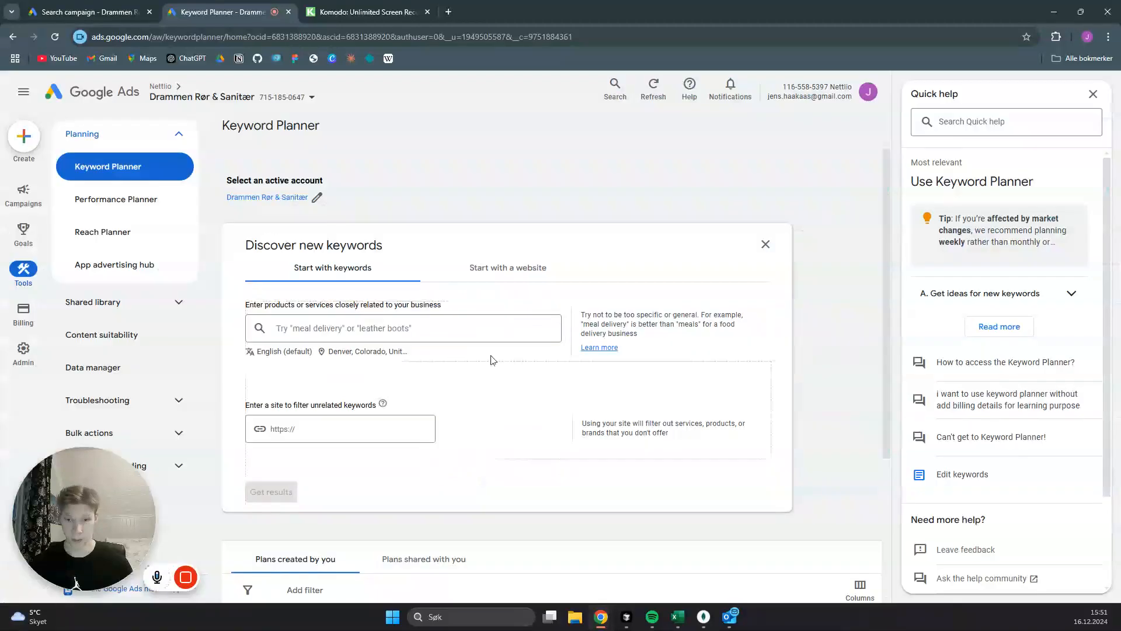
# - Get keyword ideas for the term "electrician"
pyautogui.click(351, 328)
pyautogui.write('ele')
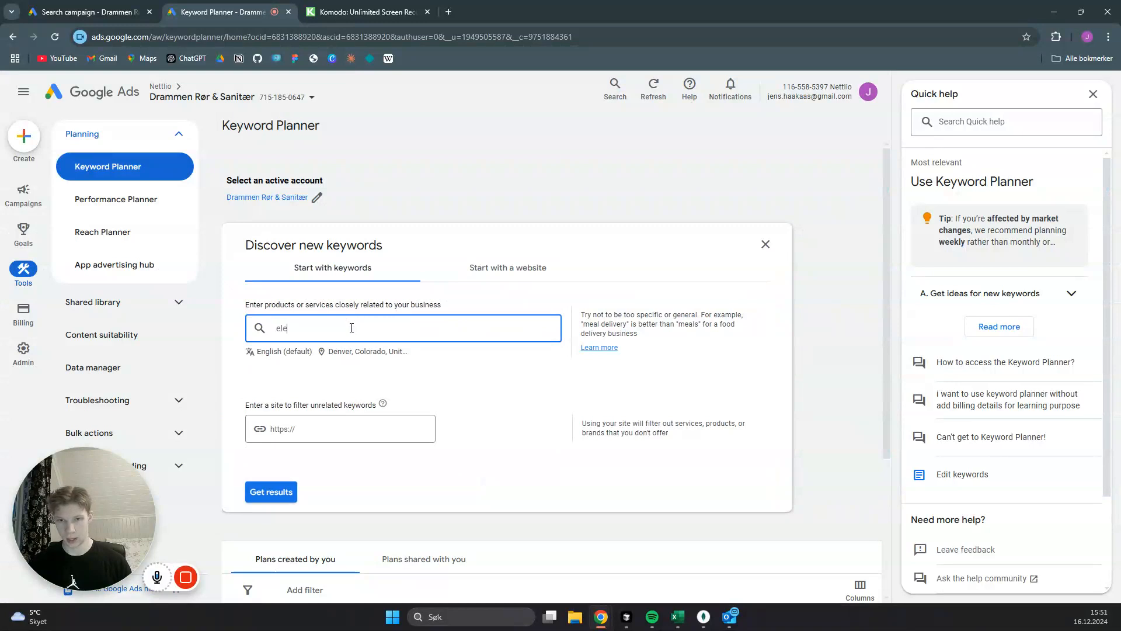
pyautogui.write('ctrician')
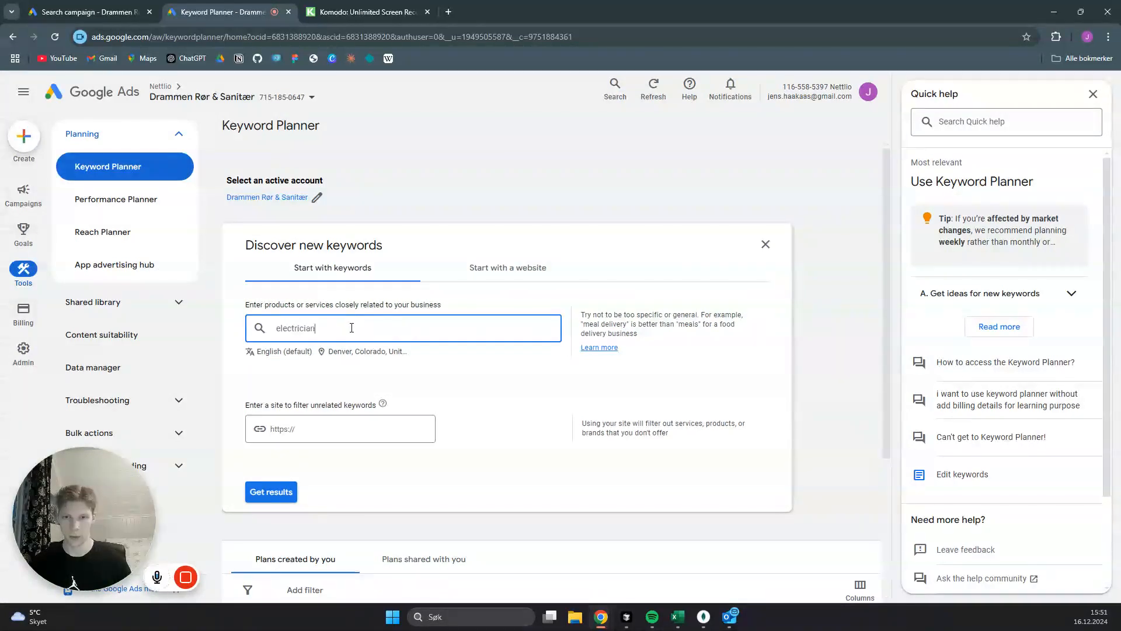
pyautogui.click(272, 491)
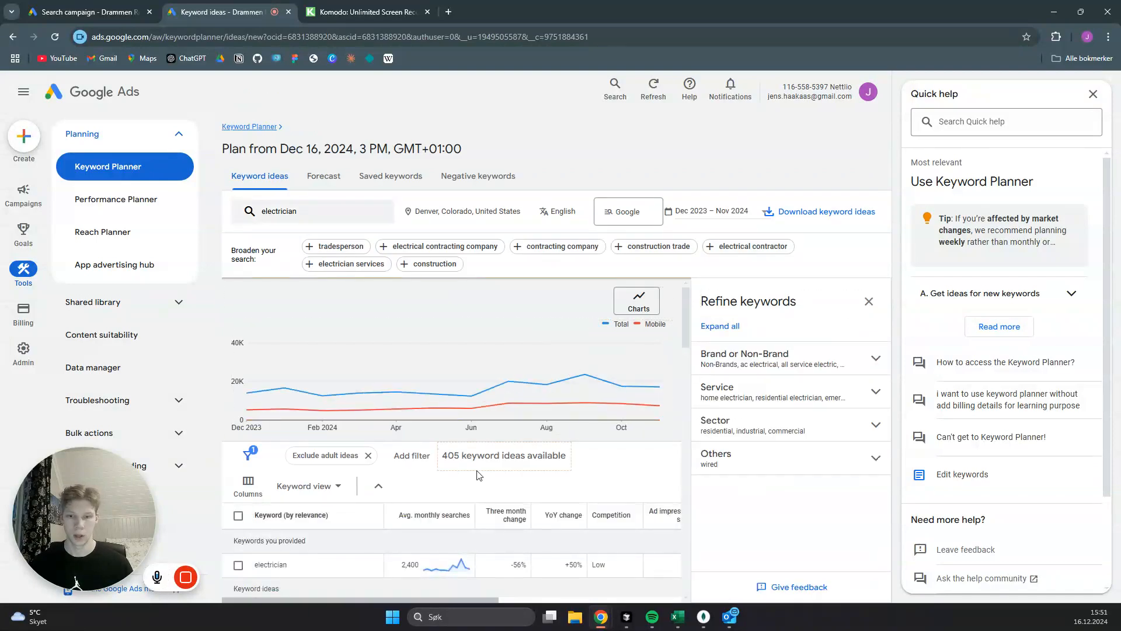
# - Review the keyword ideas and copy "electrician near me" into the keyword list of the search campaign's ad group
pyautogui.scroll(-3, 467, 447)
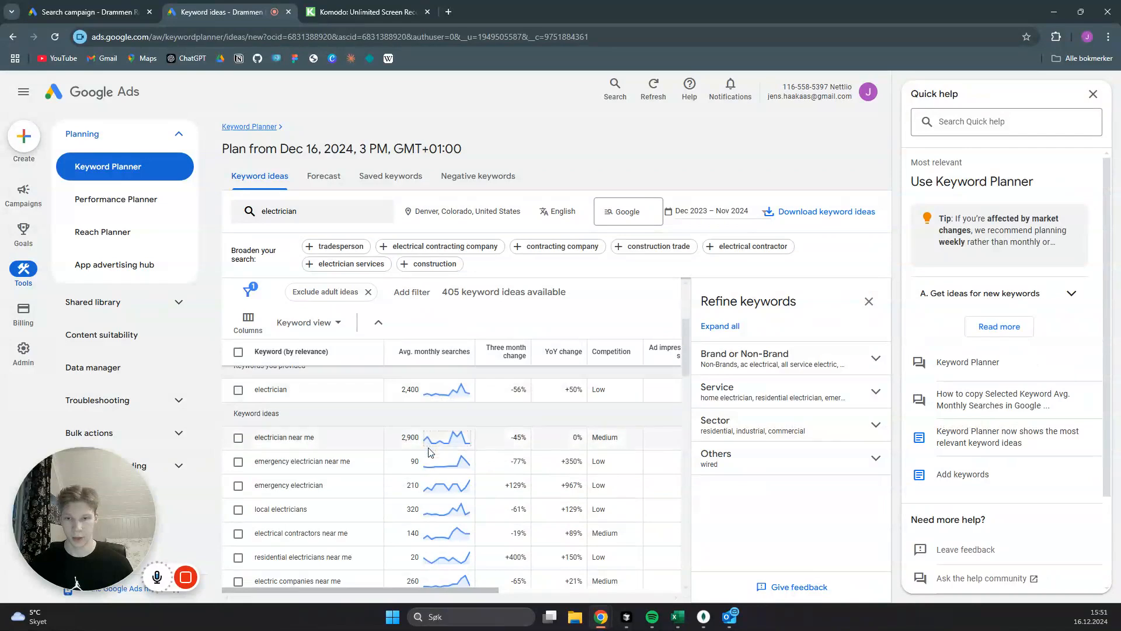
pyautogui.scroll(-5, 339, 442)
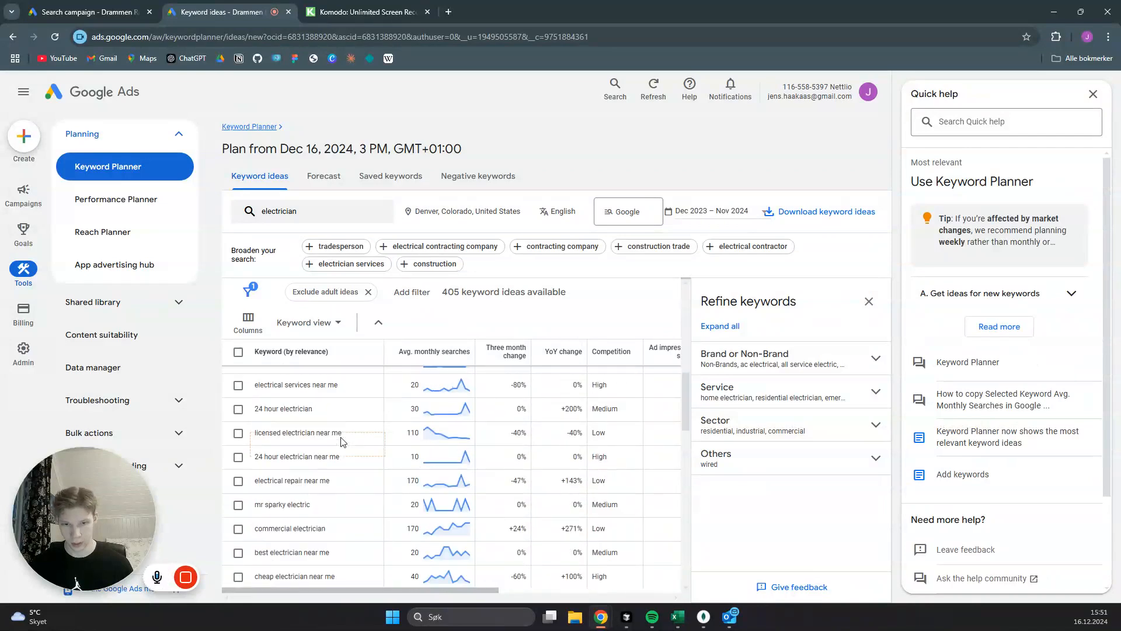
pyautogui.scroll(6, 346, 441)
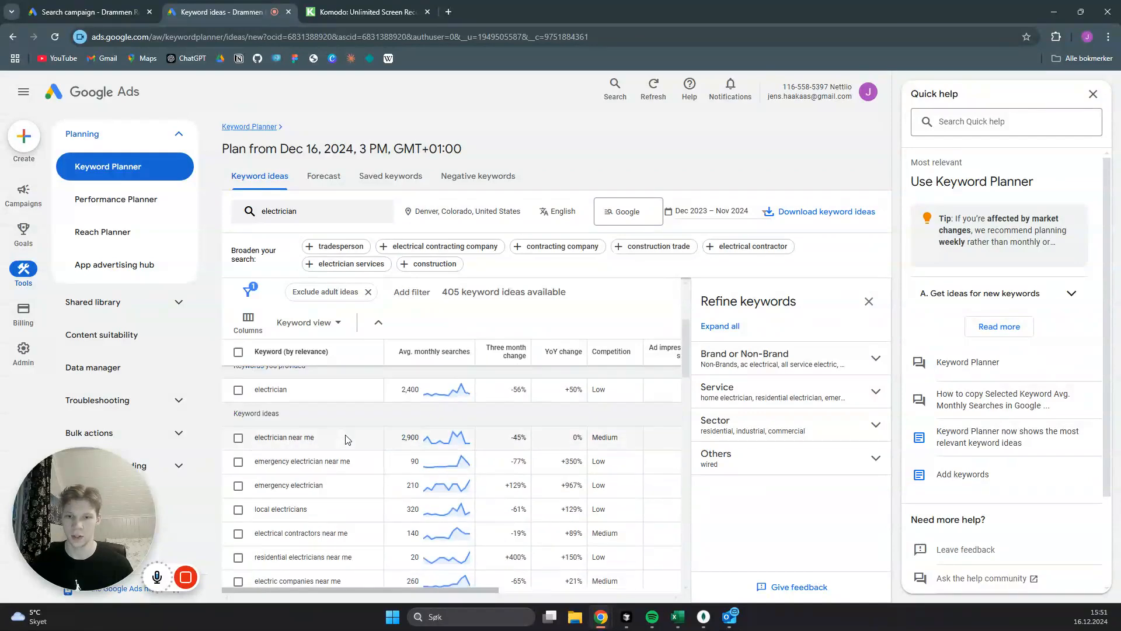
pyautogui.moveTo(315, 439); pyautogui.dragTo(251, 439)
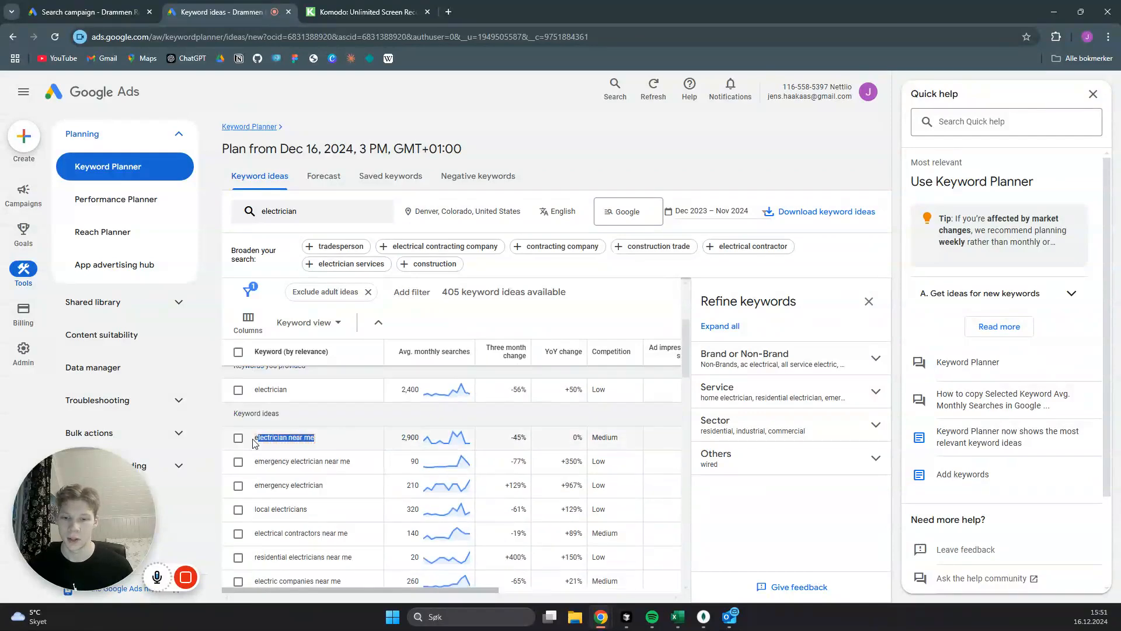
pyautogui.click(345, 442)
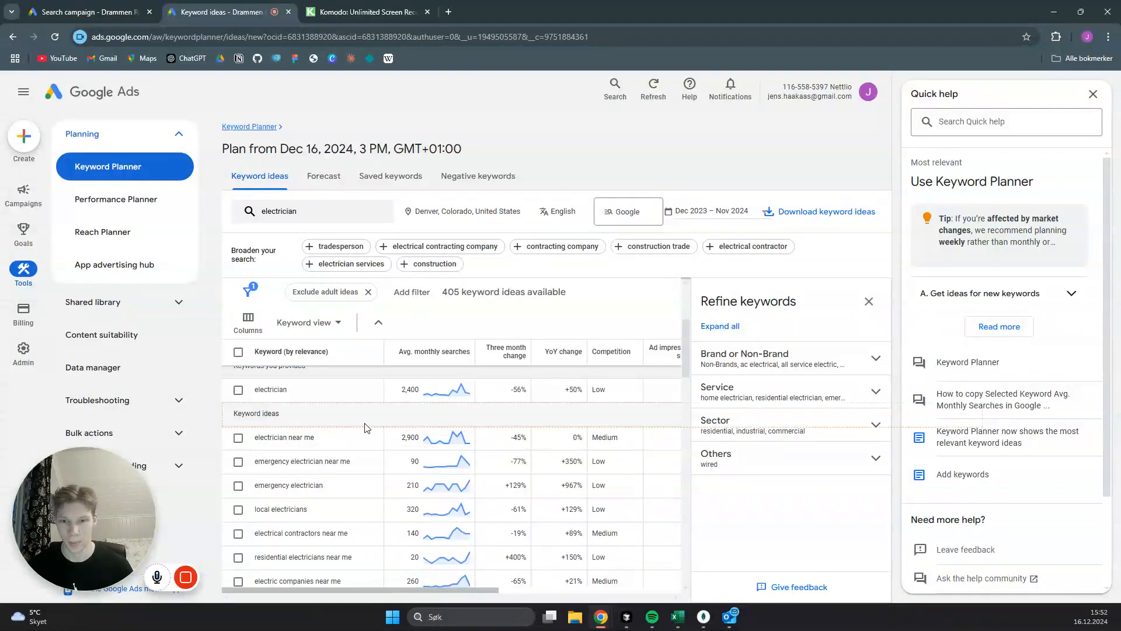
pyautogui.moveTo(330, 443); pyautogui.dragTo(256, 441)
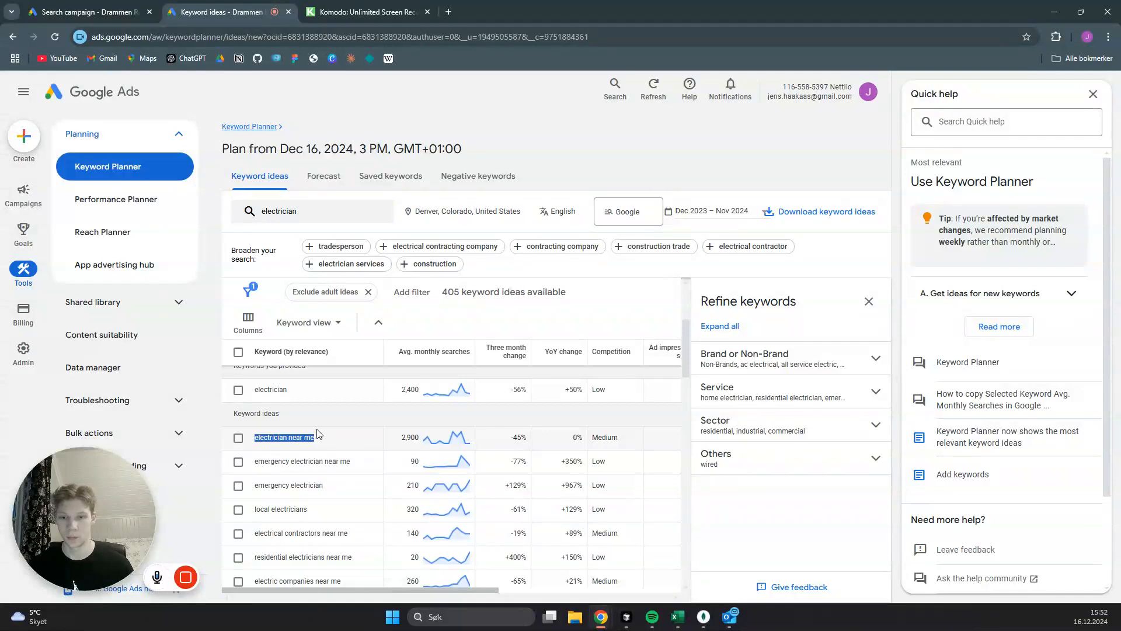
pyautogui.click(115, 4)
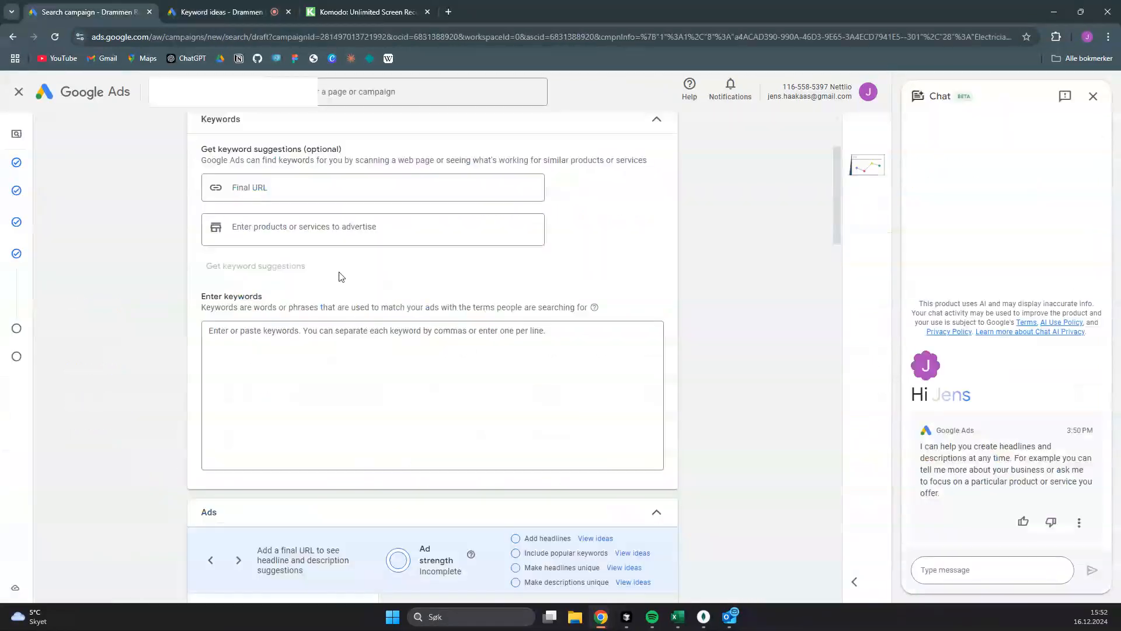
pyautogui.click(309, 331)
pyautogui.write('electrician near me')
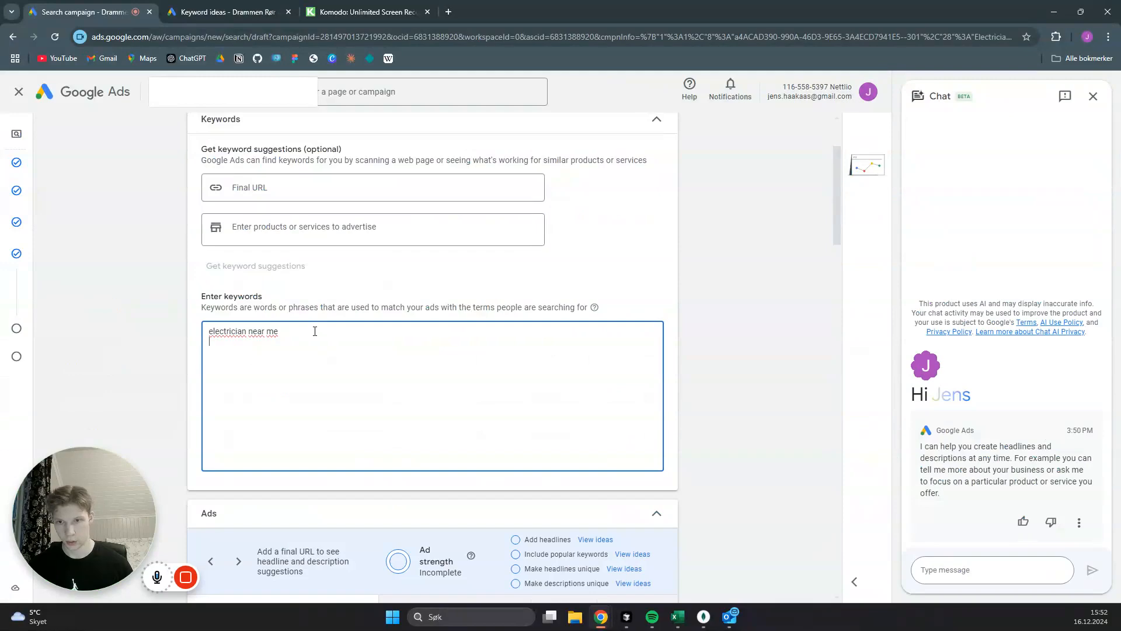
# - Copy "local electricians" from the keyword ideas into the ad group's keyword list
pyautogui.hotkey('ctrl', 'Tab')
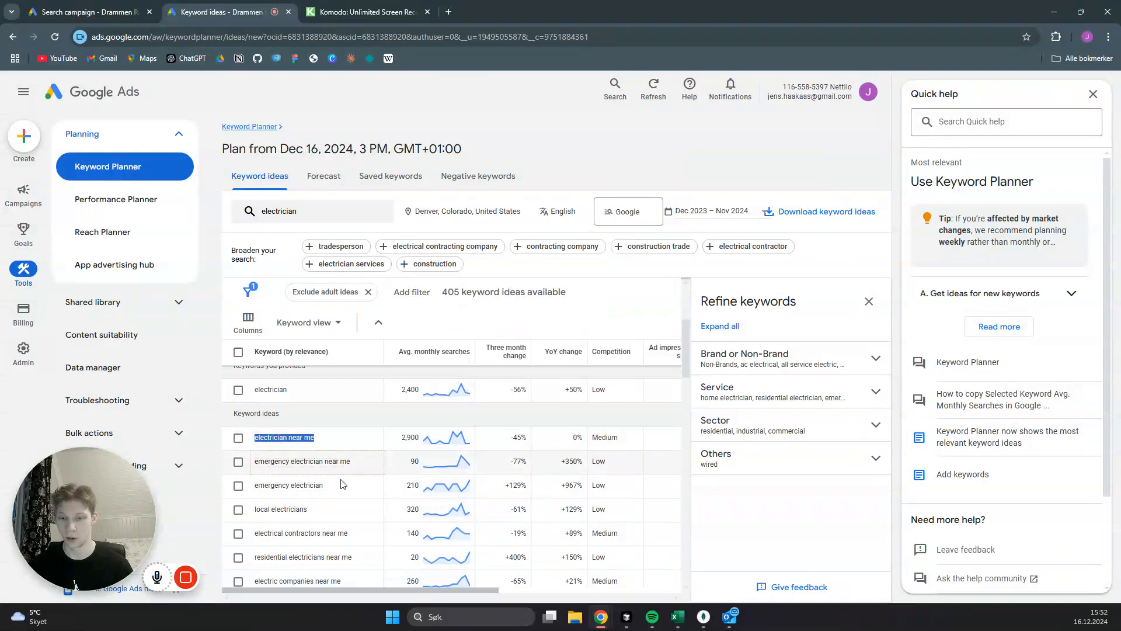
pyautogui.moveTo(310, 510); pyautogui.dragTo(255, 511)
pyautogui.hotkey('ctrl', 'c')
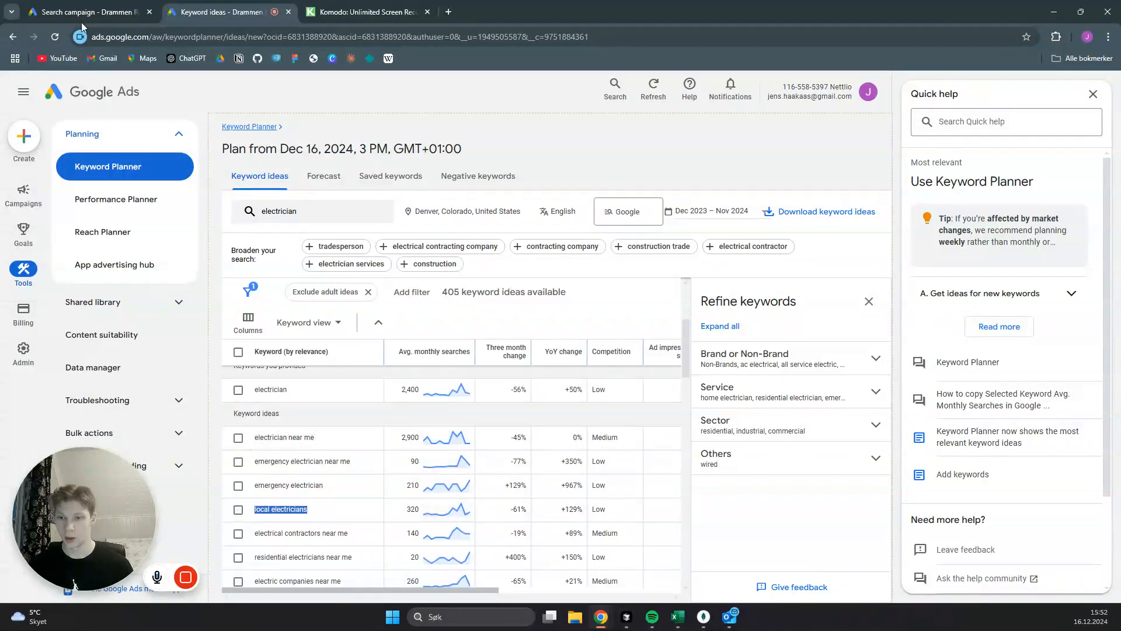
pyautogui.click(102, 8)
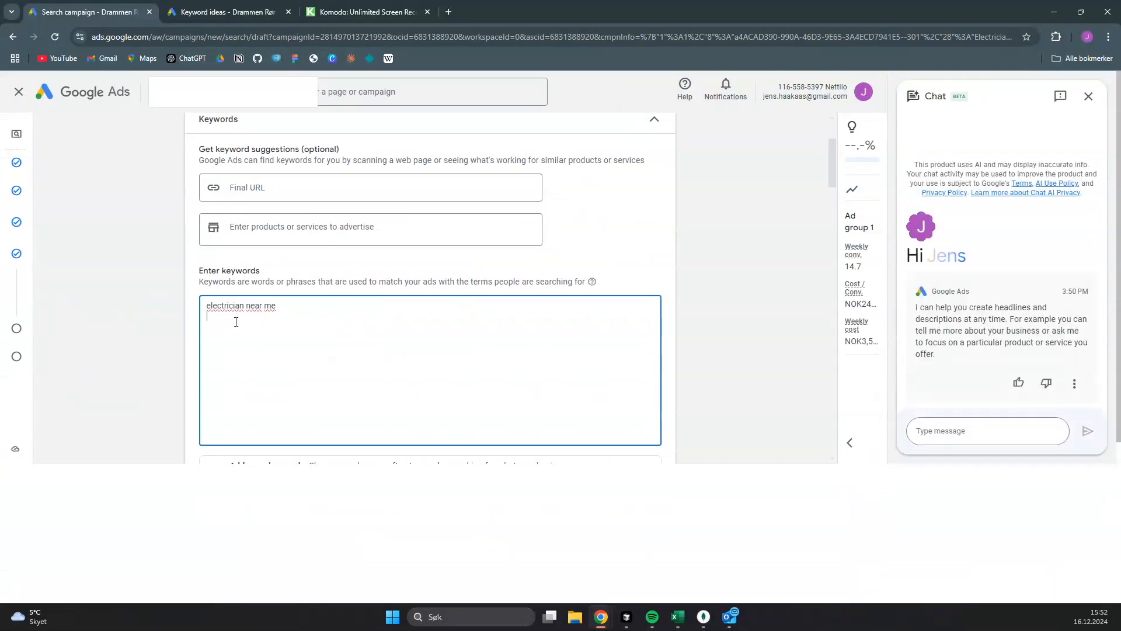
pyautogui.hotkey('ctrl', 'v')
pyautogui.press('Return')
# - Copy "electrical contractors near me" from the keyword ideas into the ad group's keyword list as a new line
pyautogui.hotkey('ctrl', 'Tab')
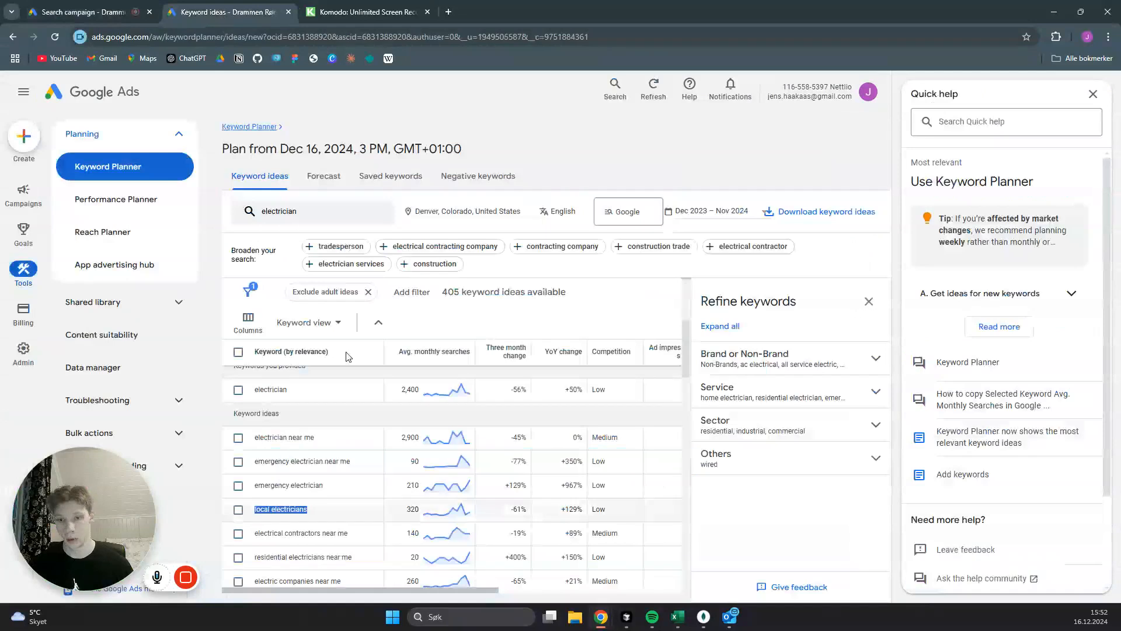
pyautogui.moveTo(356, 537); pyautogui.dragTo(256, 536)
pyautogui.hotkey('ctrl', 'c')
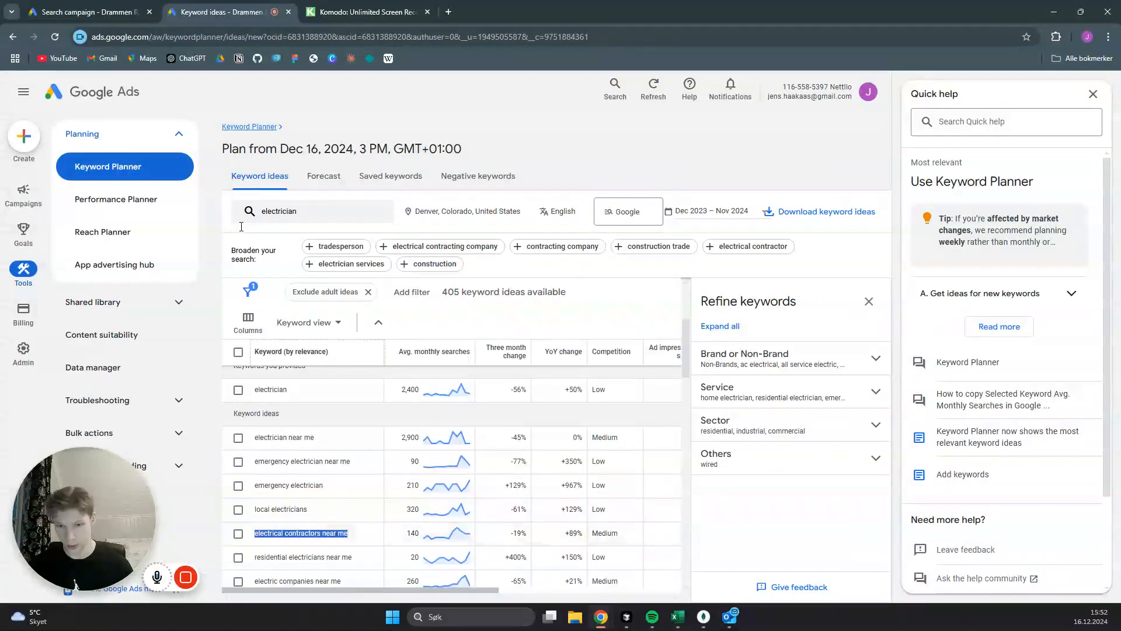
pyautogui.click(81, 8)
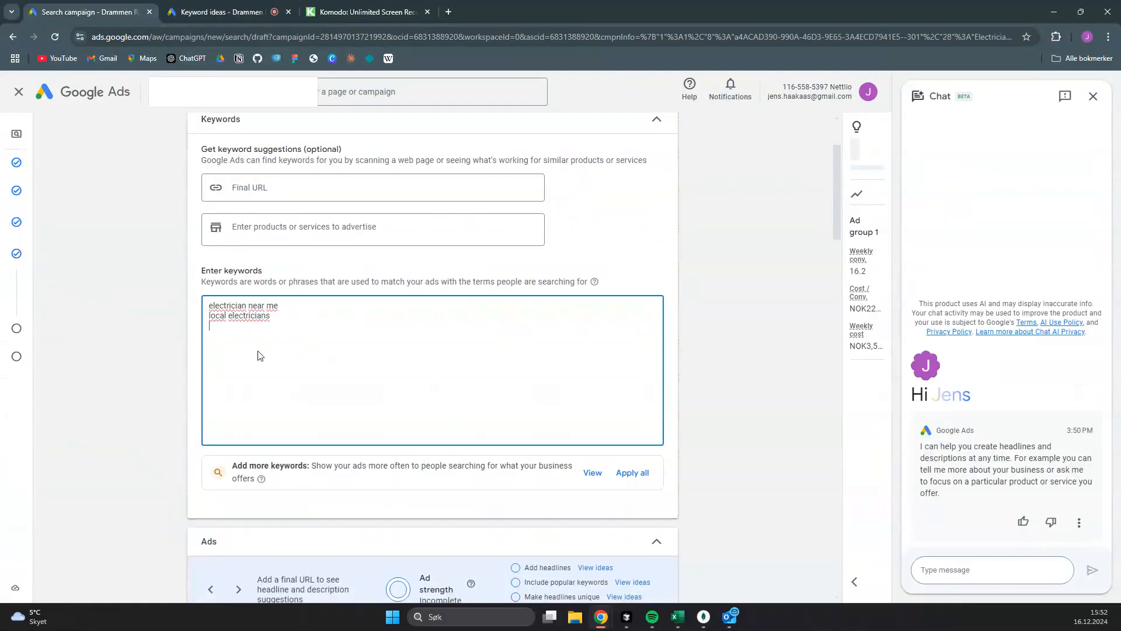
pyautogui.hotkey('ctrl', 'v')
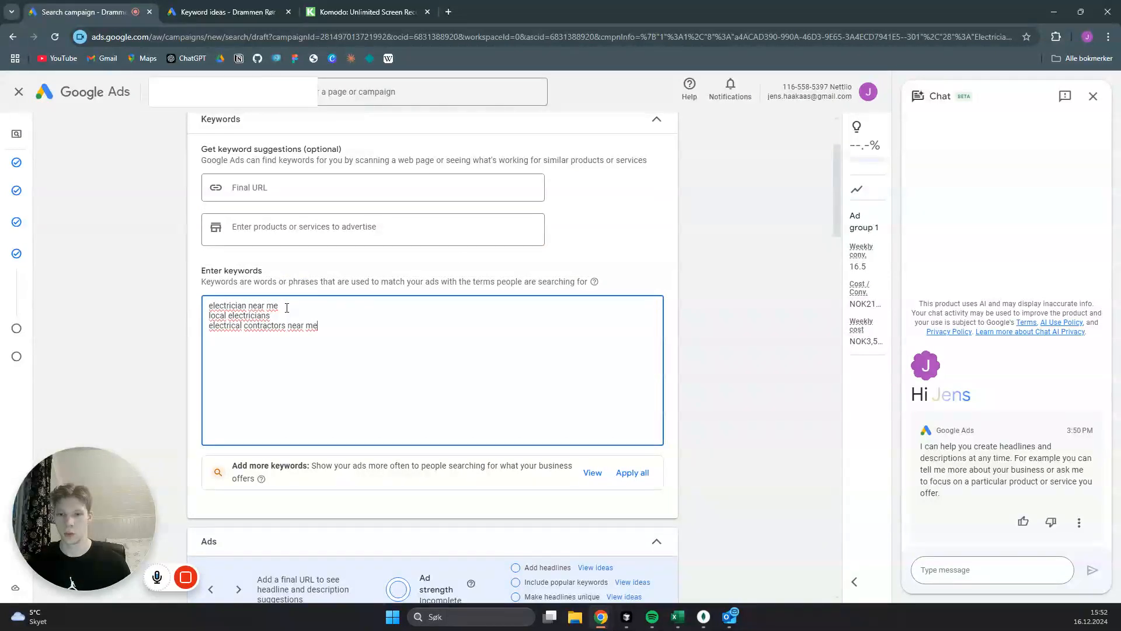
pyautogui.moveTo(286, 307)
pyautogui.mouseDown()
pyautogui.moveTo(205, 311)
pyautogui.moveTo(279, 308)
pyautogui.mouseUp()
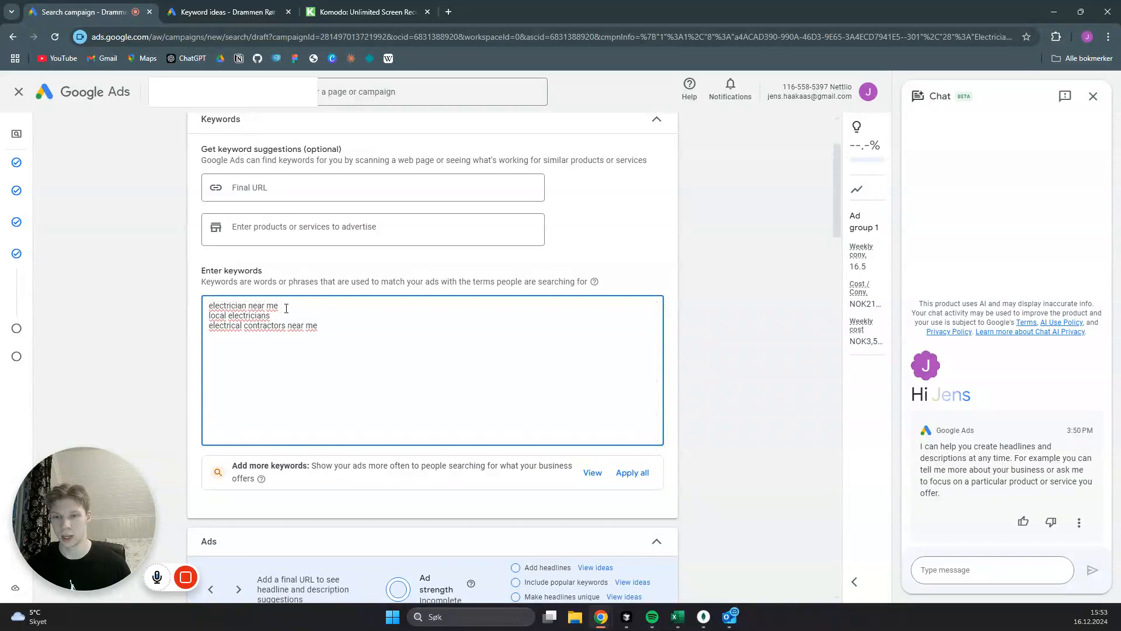
pyautogui.doubleClick(225, 306)
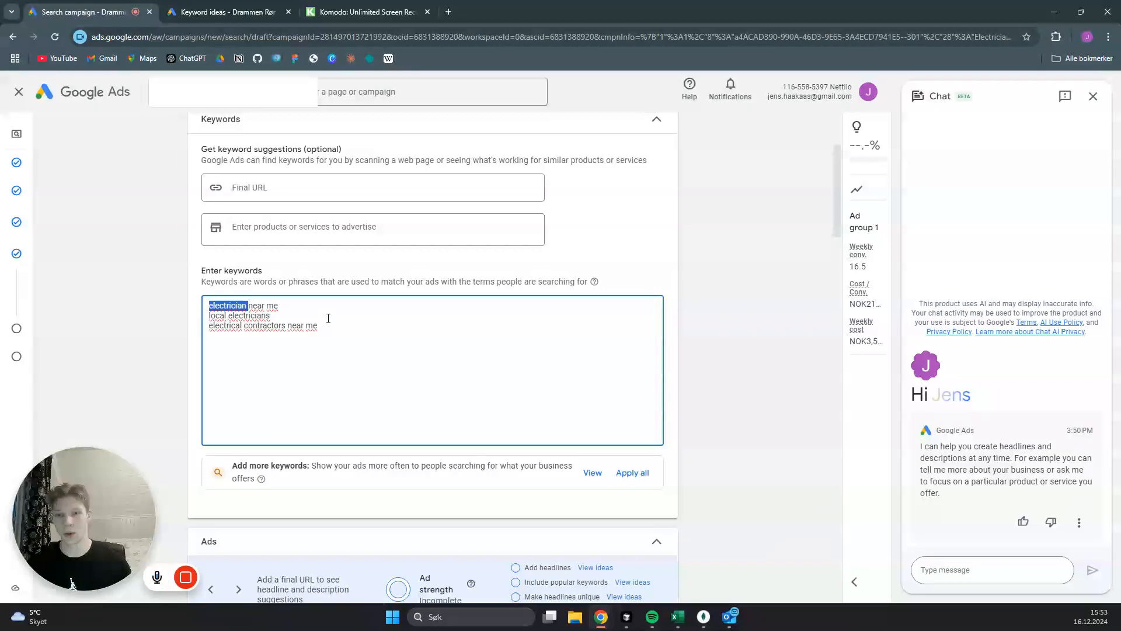
pyautogui.click(257, 305)
pyautogui.doubleClick(257, 305)
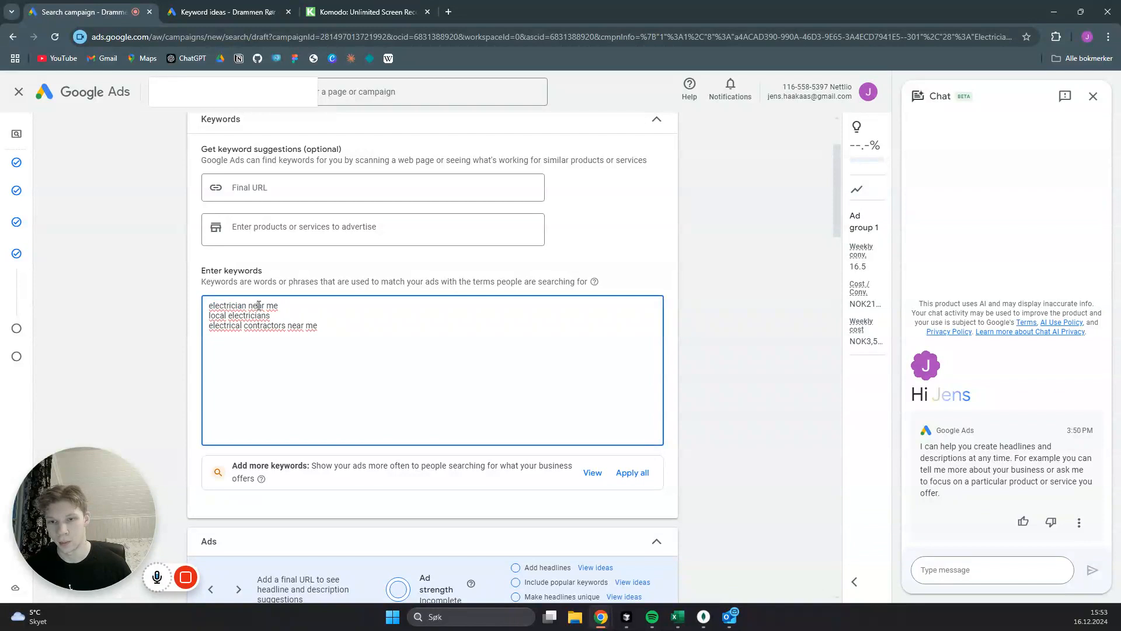
pyautogui.doubleClick(272, 305)
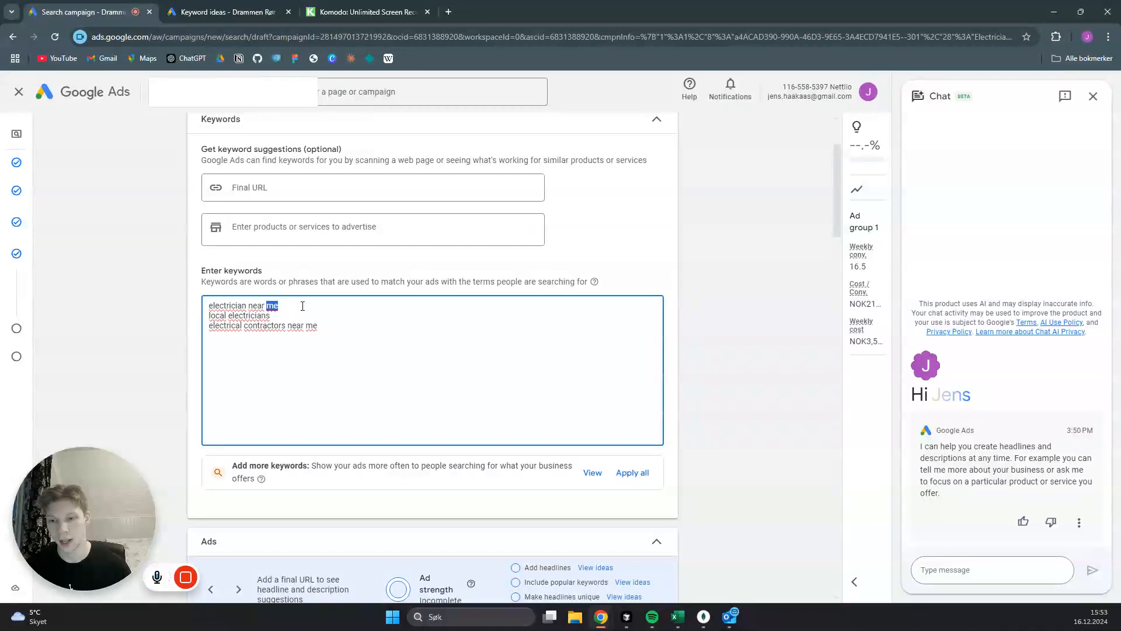
pyautogui.click(261, 306)
pyautogui.doubleClick(228, 306)
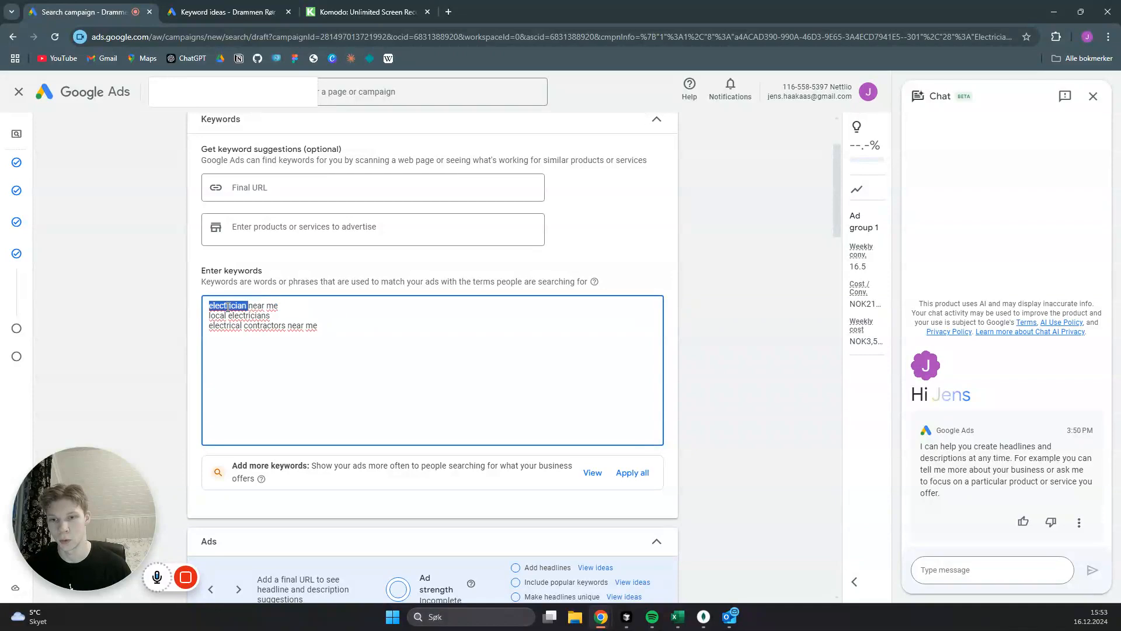
# - Enclose the keyword "electrician near me" in double quotation marks to make it a phrase match
pyautogui.click(285, 306)
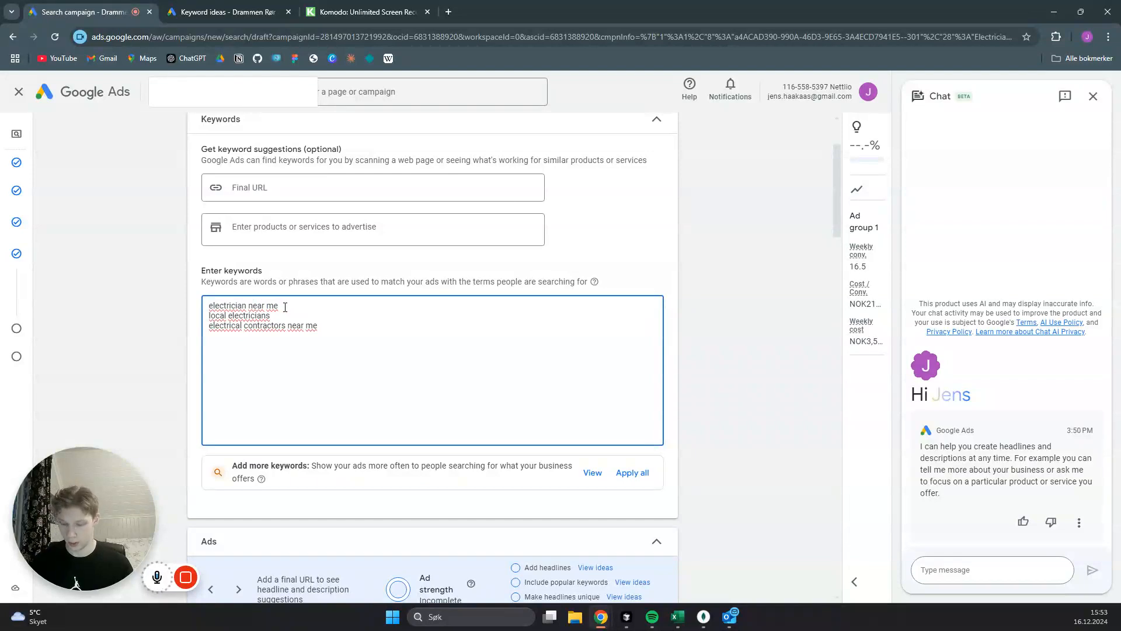
pyautogui.write('"')
pyautogui.click(209, 305)
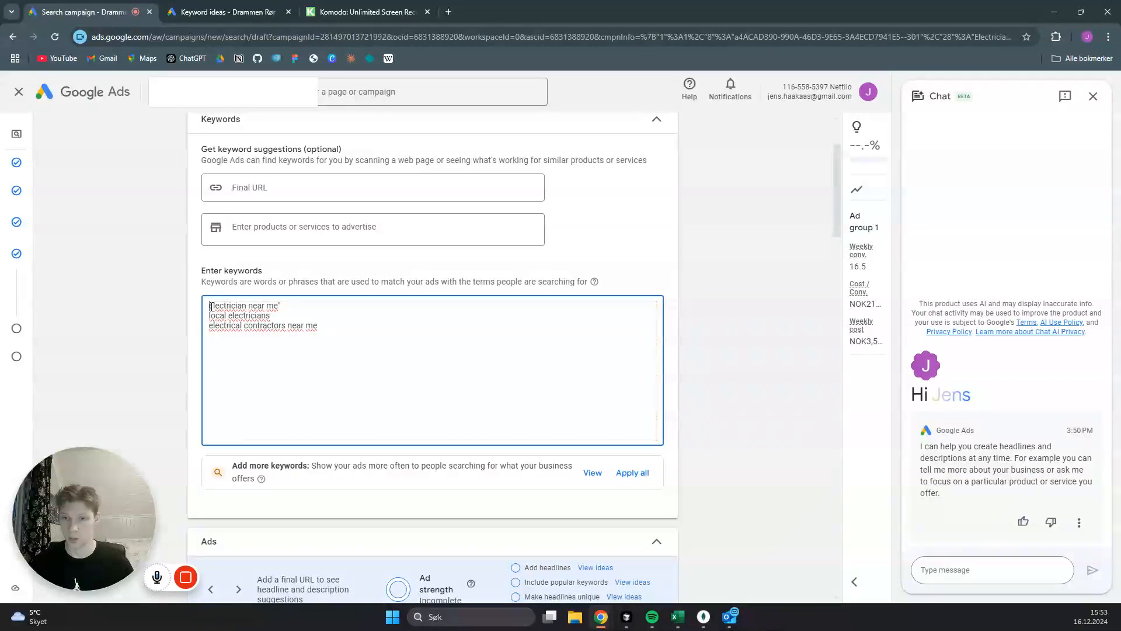
pyautogui.write('"')
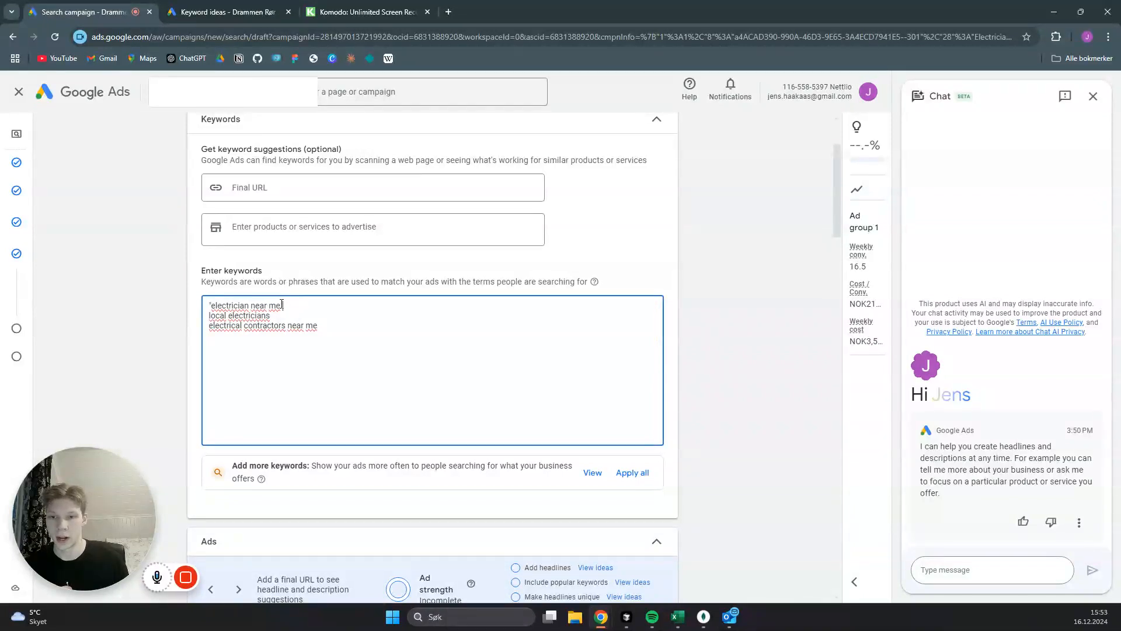
pyautogui.moveTo(281, 305); pyautogui.dragTo(213, 306)
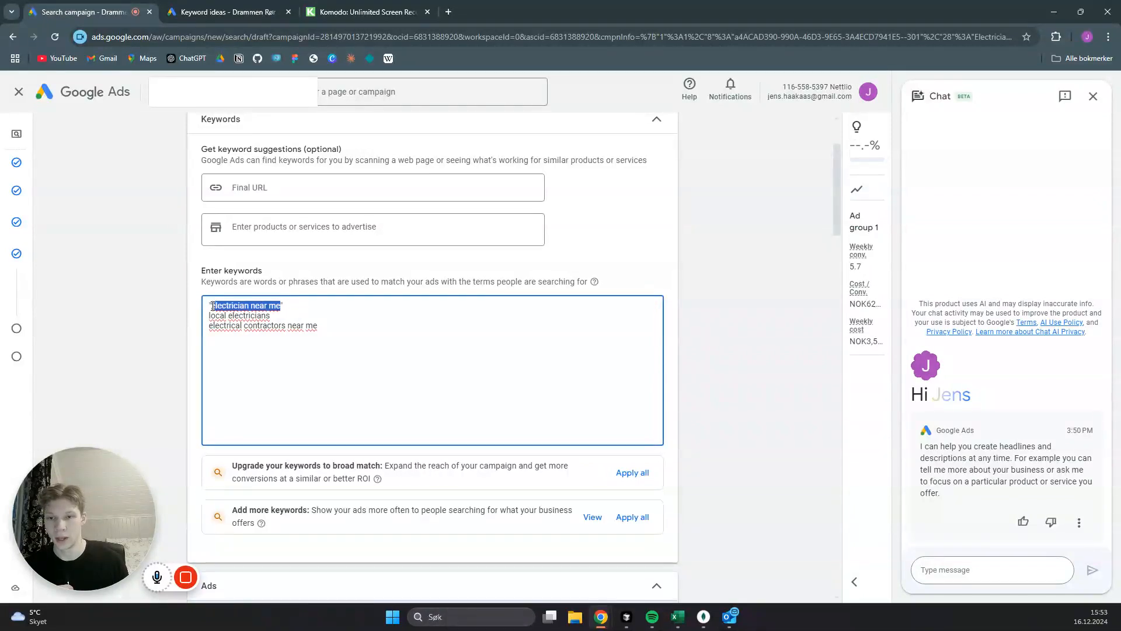
pyautogui.click(298, 305)
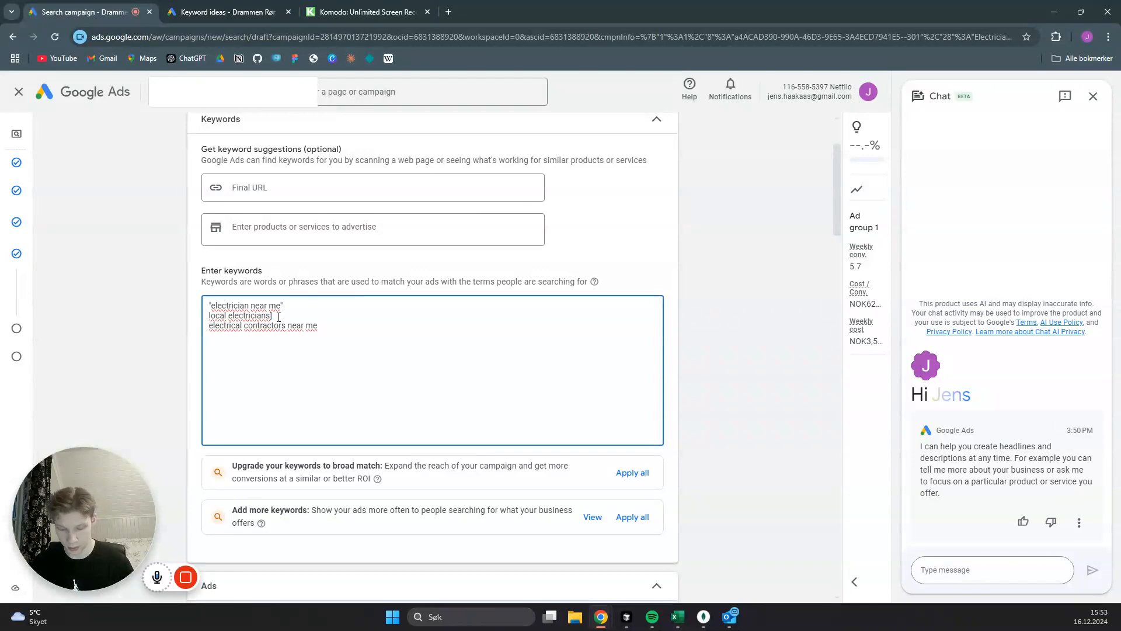
# - Try enclosing the keyword "local electricians" in square brackets and remove the brackets again
pyautogui.press('Home')
pyautogui.write('[')
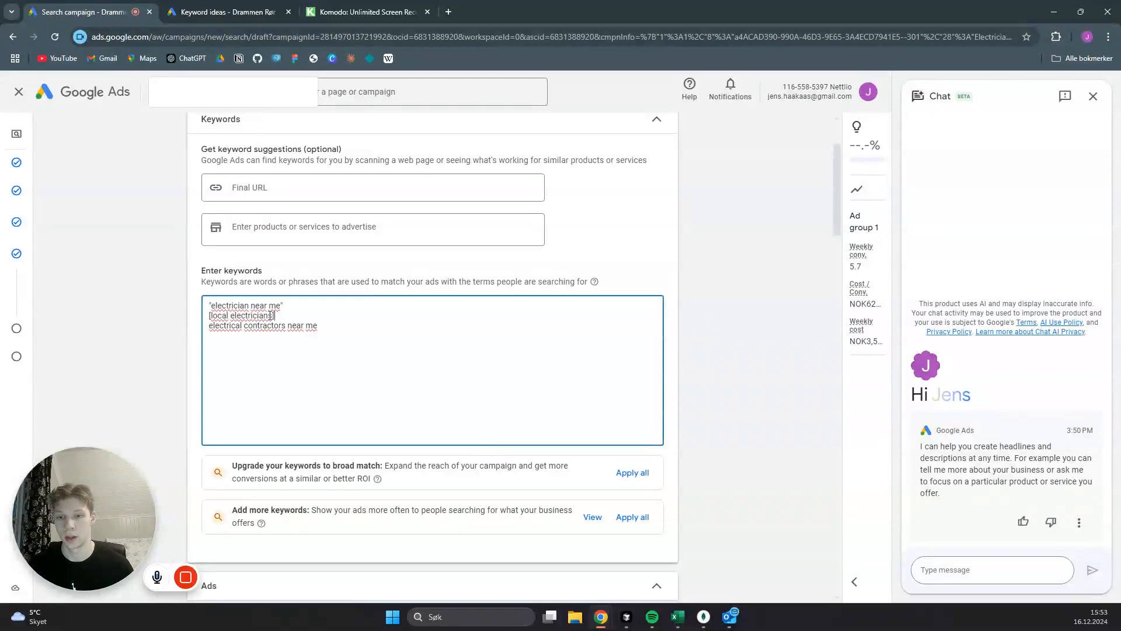
pyautogui.moveTo(273, 315); pyautogui.dragTo(211, 315)
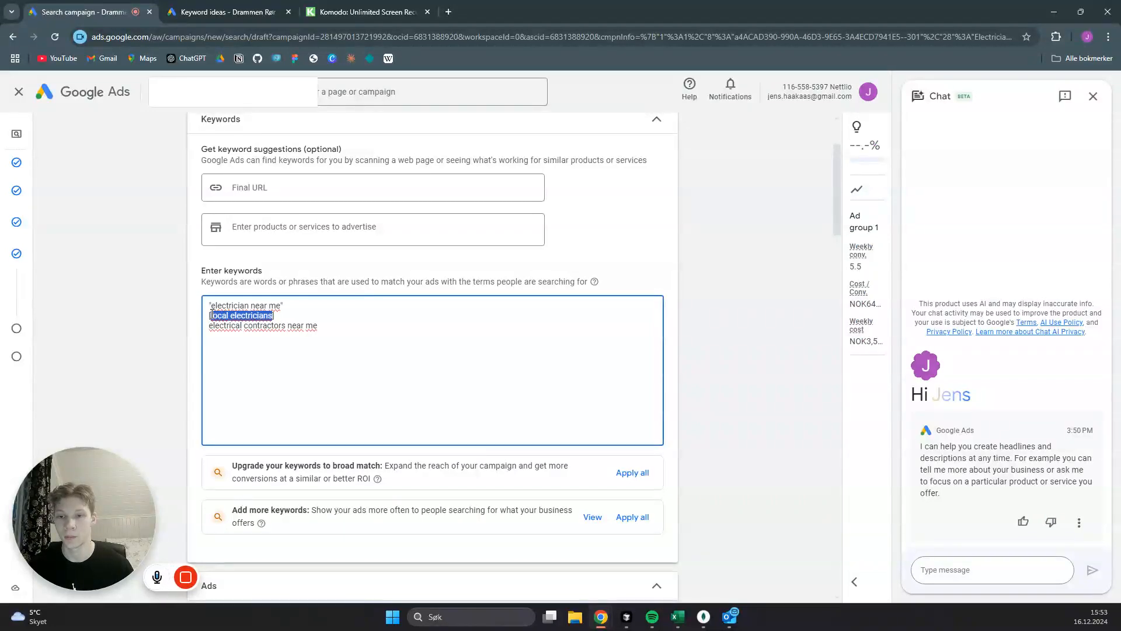
pyautogui.click(285, 316)
pyautogui.press('BackSpace')
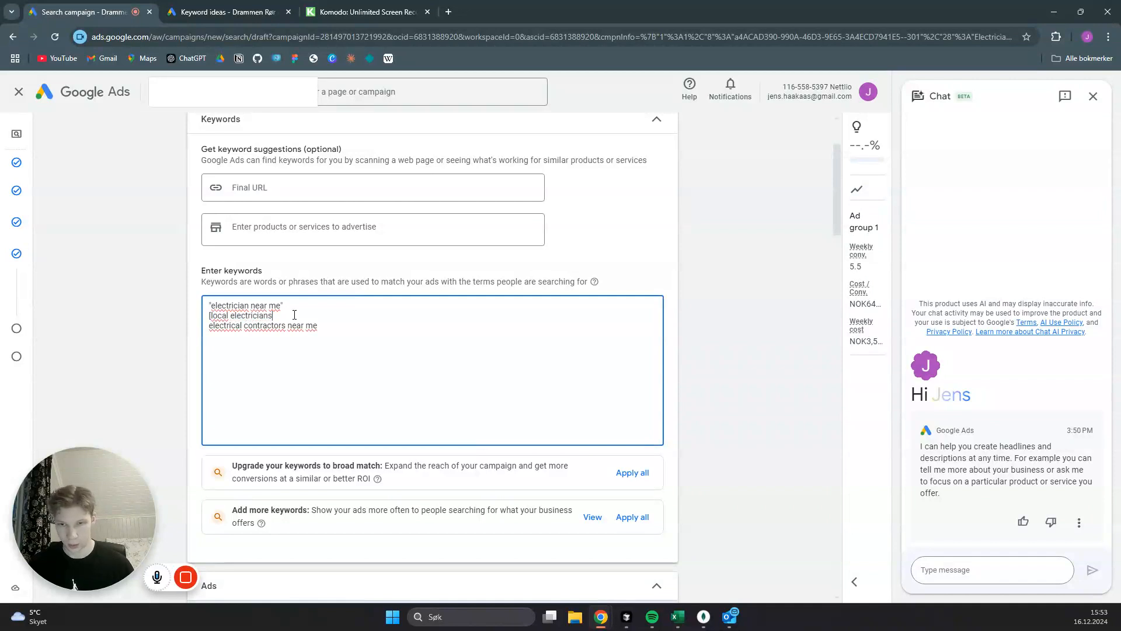
pyautogui.press('BackSpace')
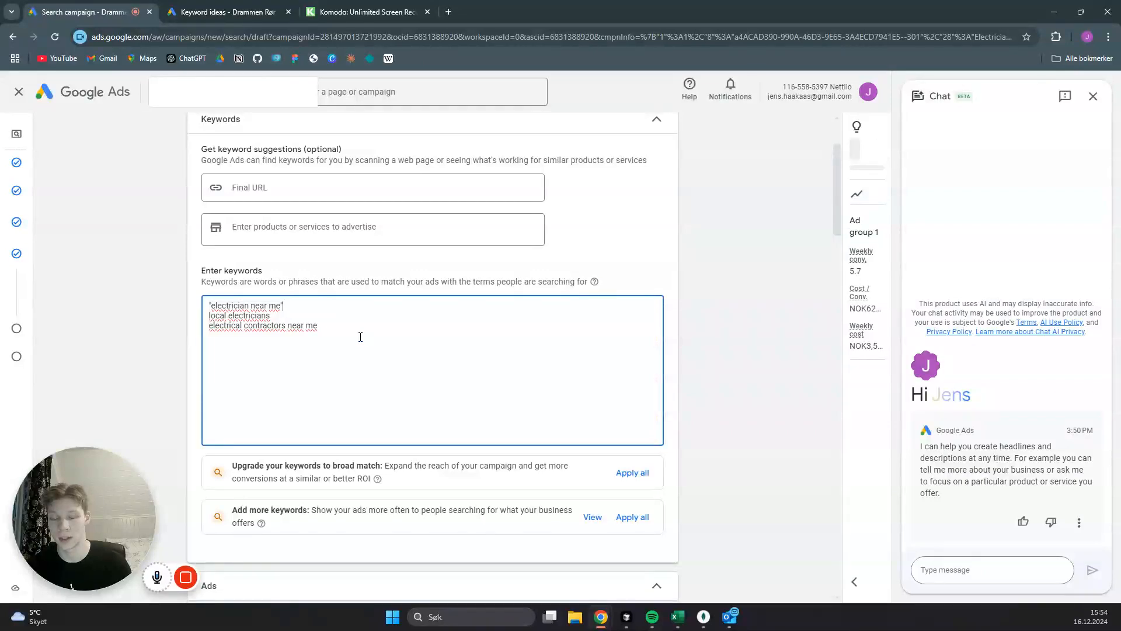
# - Set the ad's final URL to electrician.com and the first part of its display path to "denver"
pyautogui.scroll(-6, 354, 327)
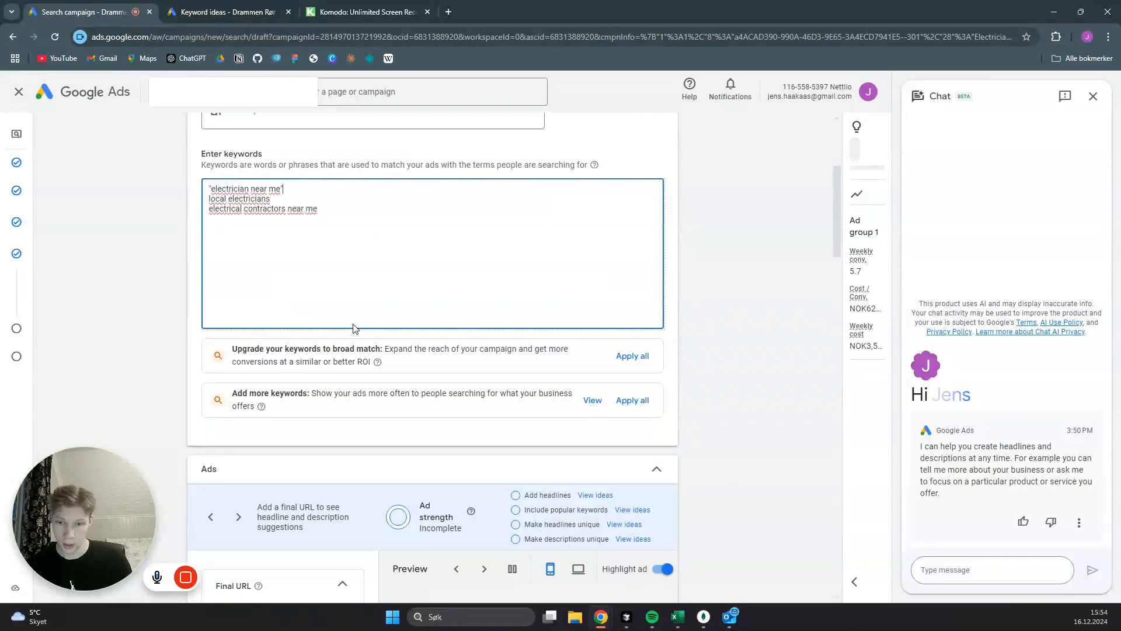
pyautogui.scroll(-5, 332, 269)
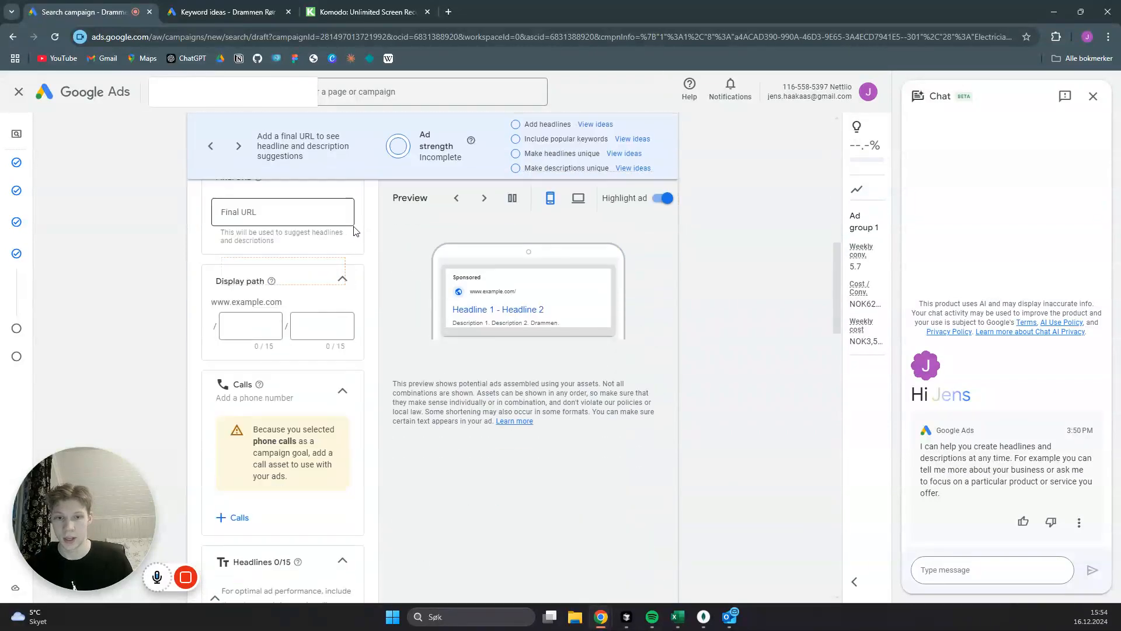
pyautogui.scroll(3, 340, 284)
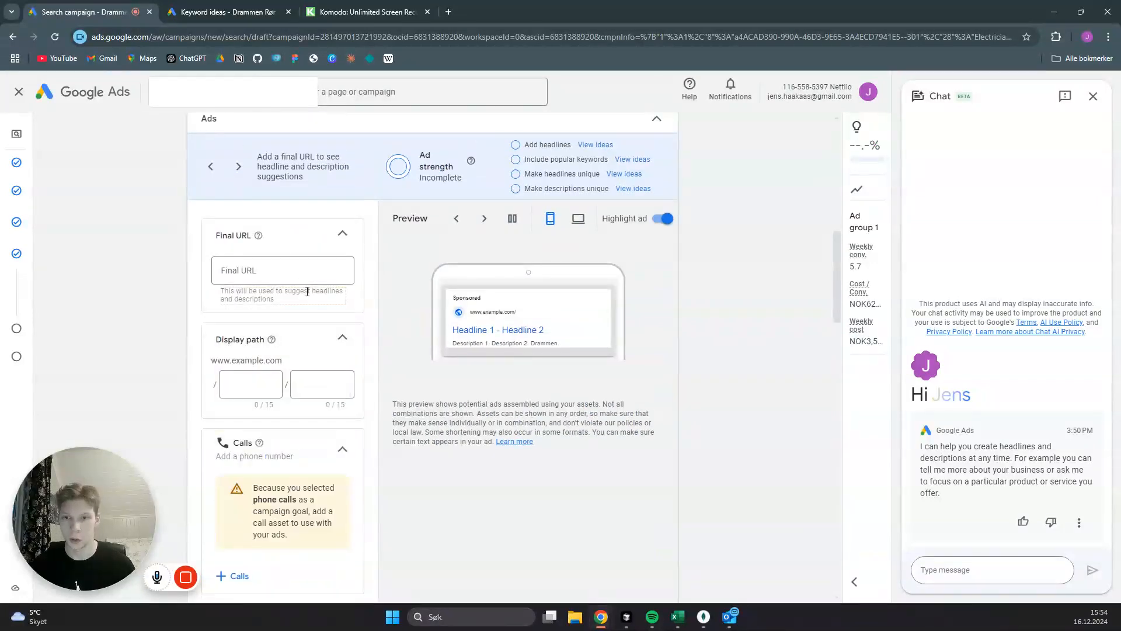
pyautogui.click(299, 269)
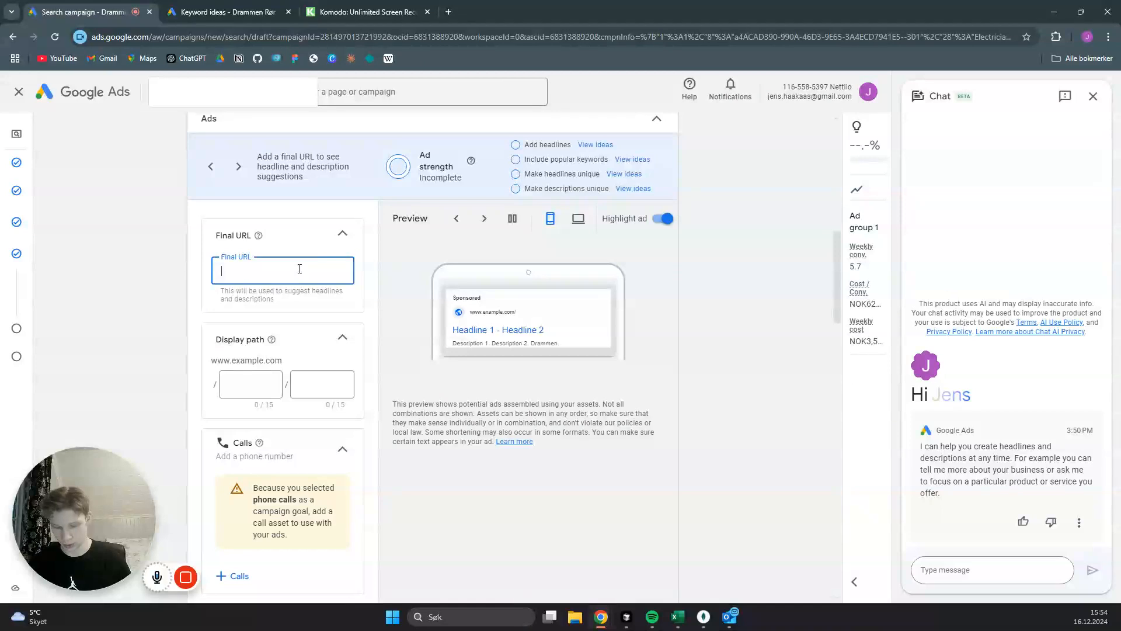
pyautogui.write('elec')
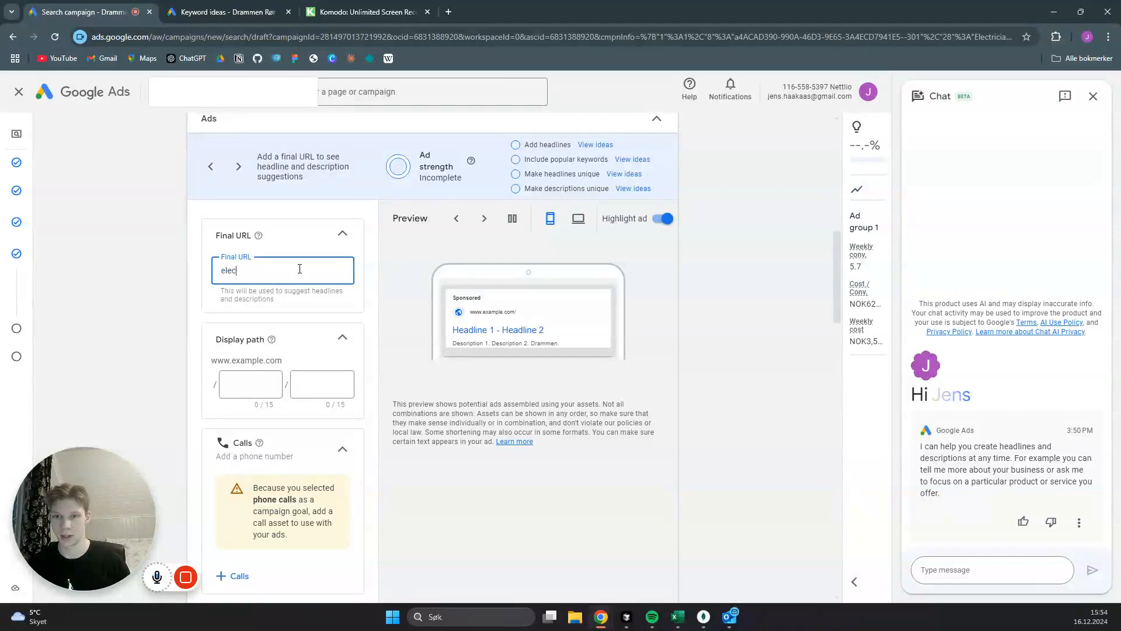
pyautogui.write('trician')
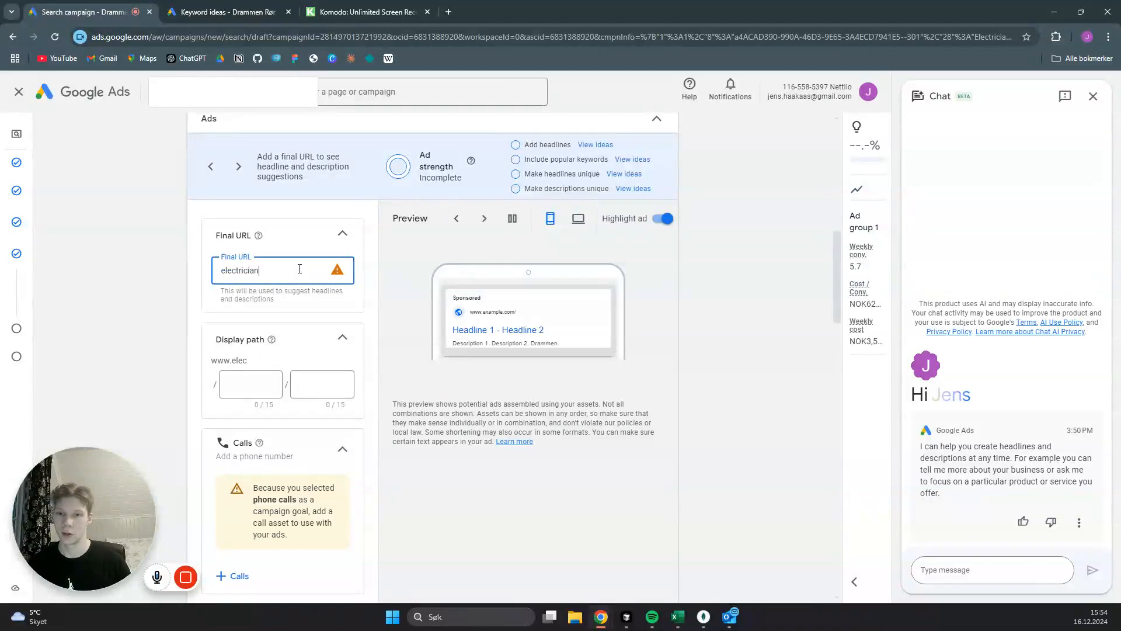
pyautogui.write('.com')
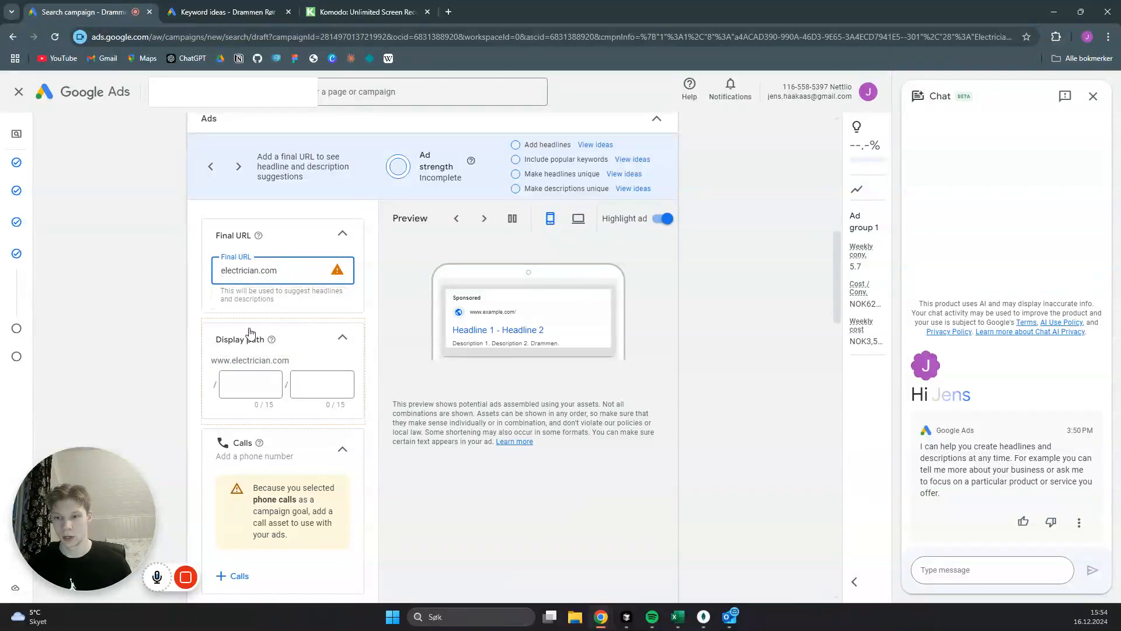
pyautogui.click(258, 384)
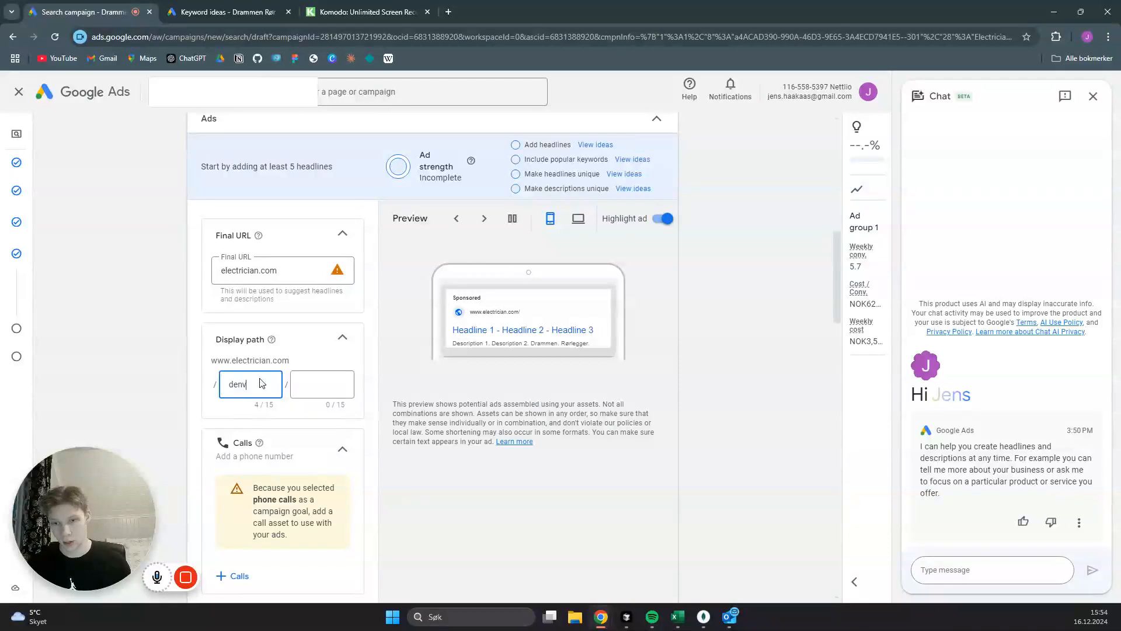
pyautogui.write('er')
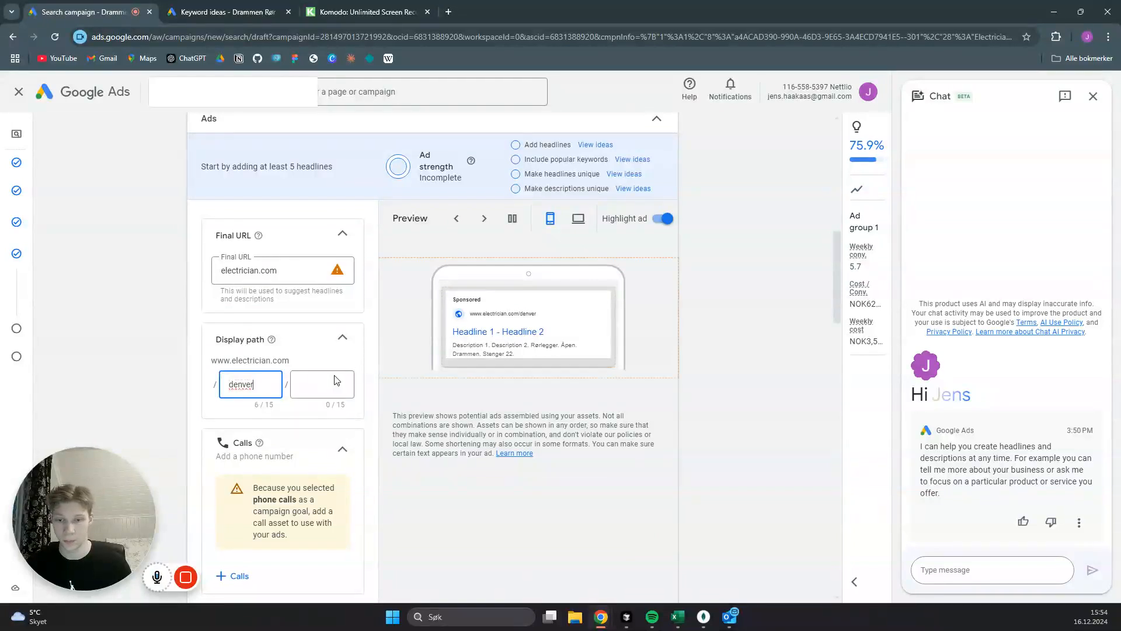
# - Add the second existing call asset, the one with the US-format phone number, to the campaign and apply it
pyautogui.scroll(-4, 244, 349)
pyautogui.click(244, 346)
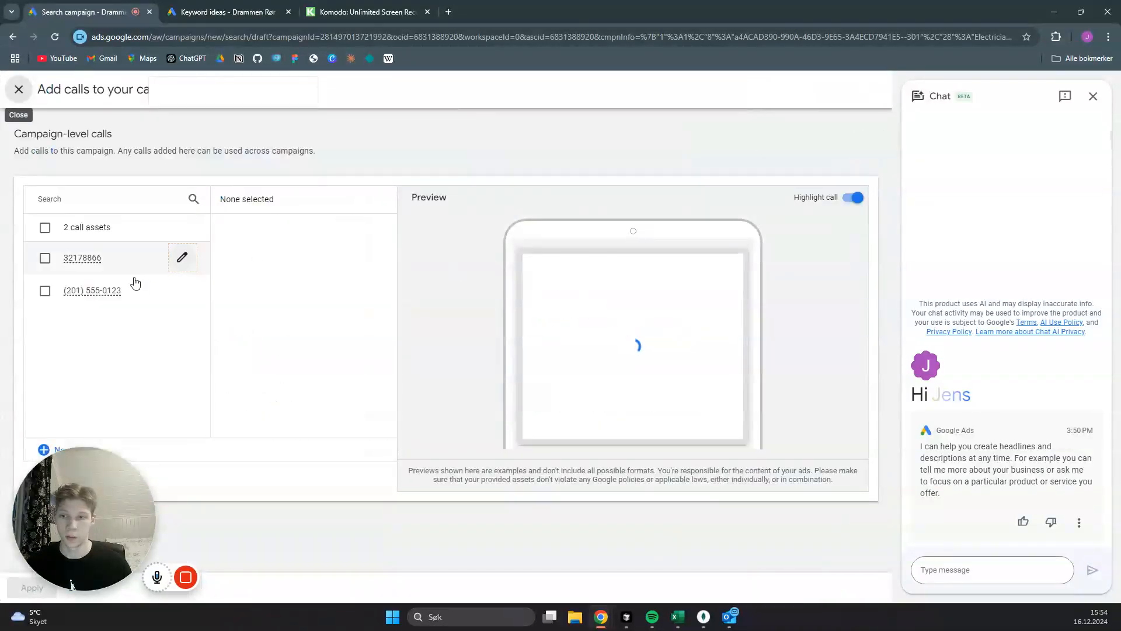
pyautogui.click(45, 290)
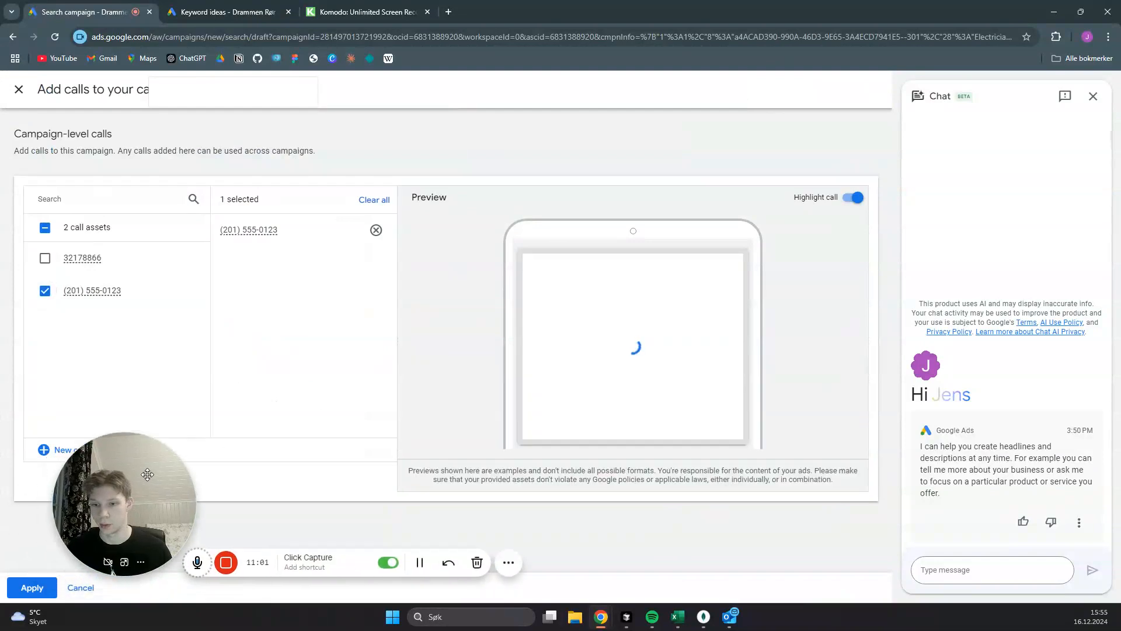
pyautogui.click(38, 589)
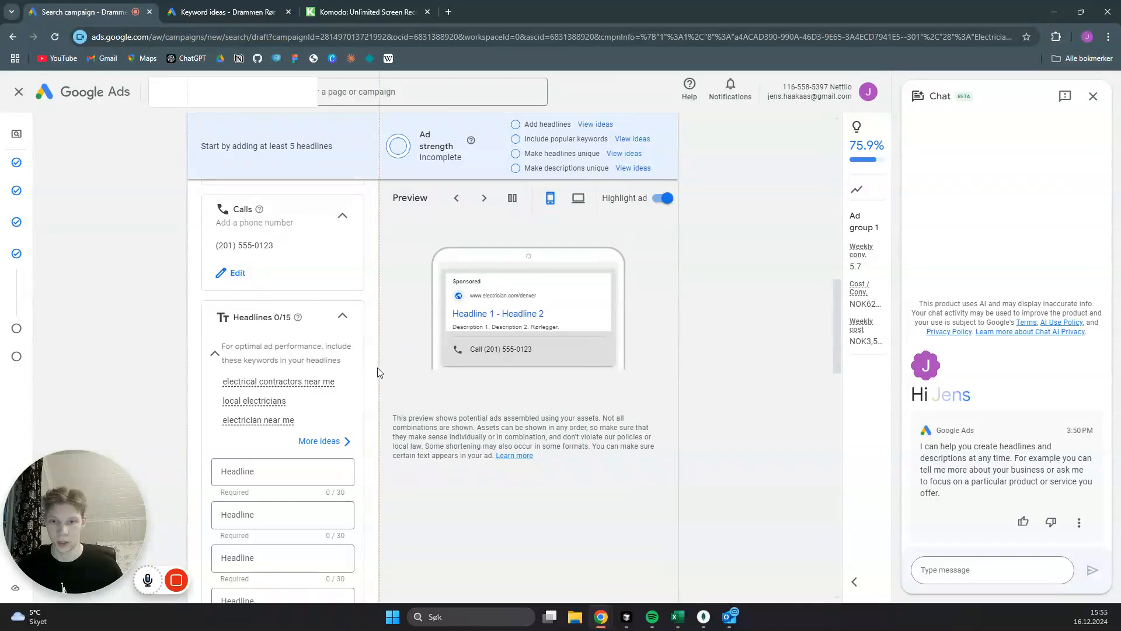
# - Enter "Electrician in Denver" as the ad's first headline
pyautogui.scroll(-2, 362, 372)
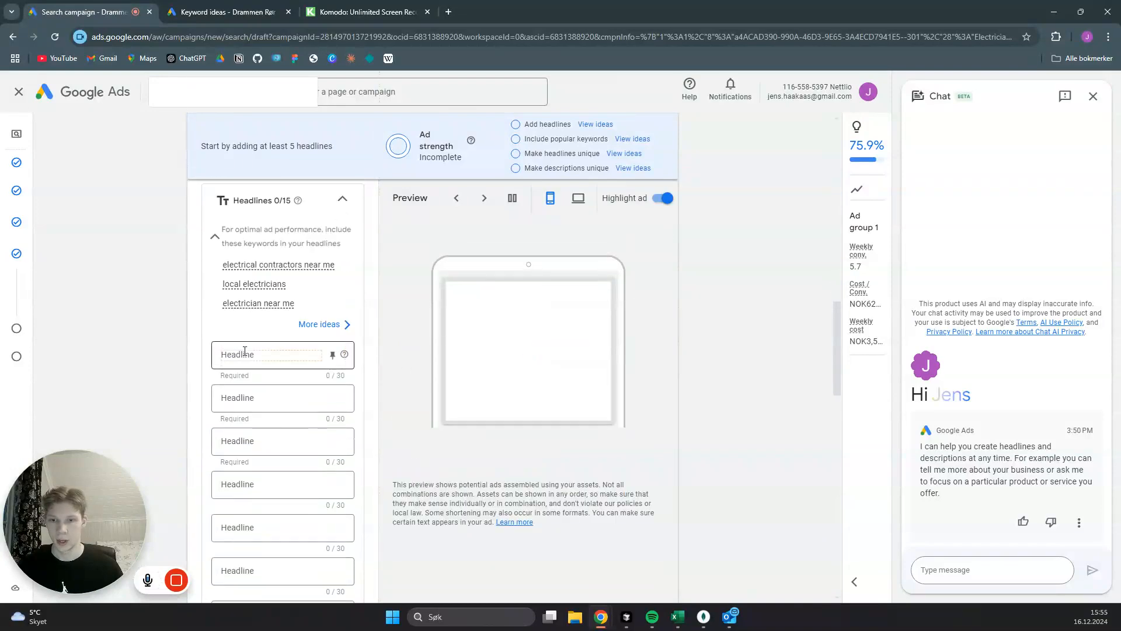
pyautogui.click(344, 354)
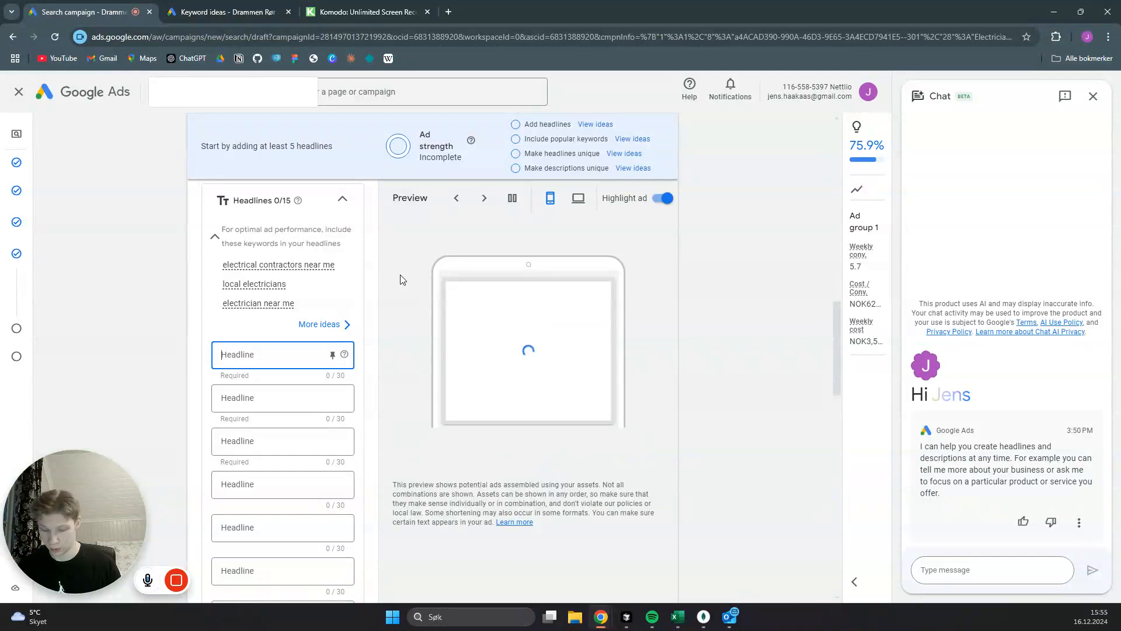
pyautogui.write('E')
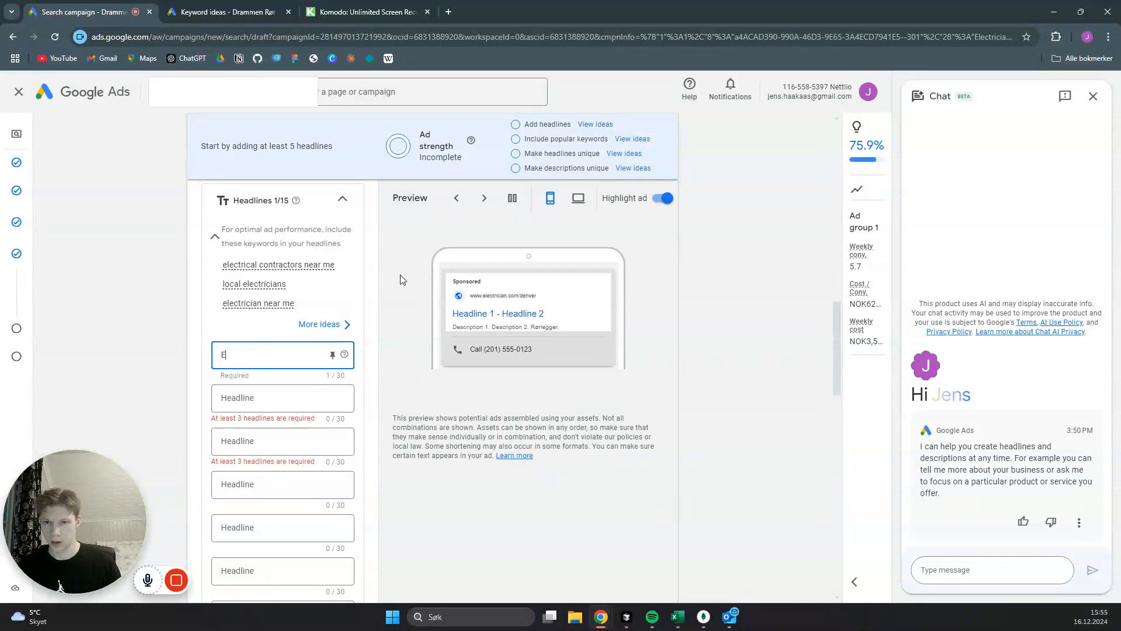
pyautogui.write('lectricia')
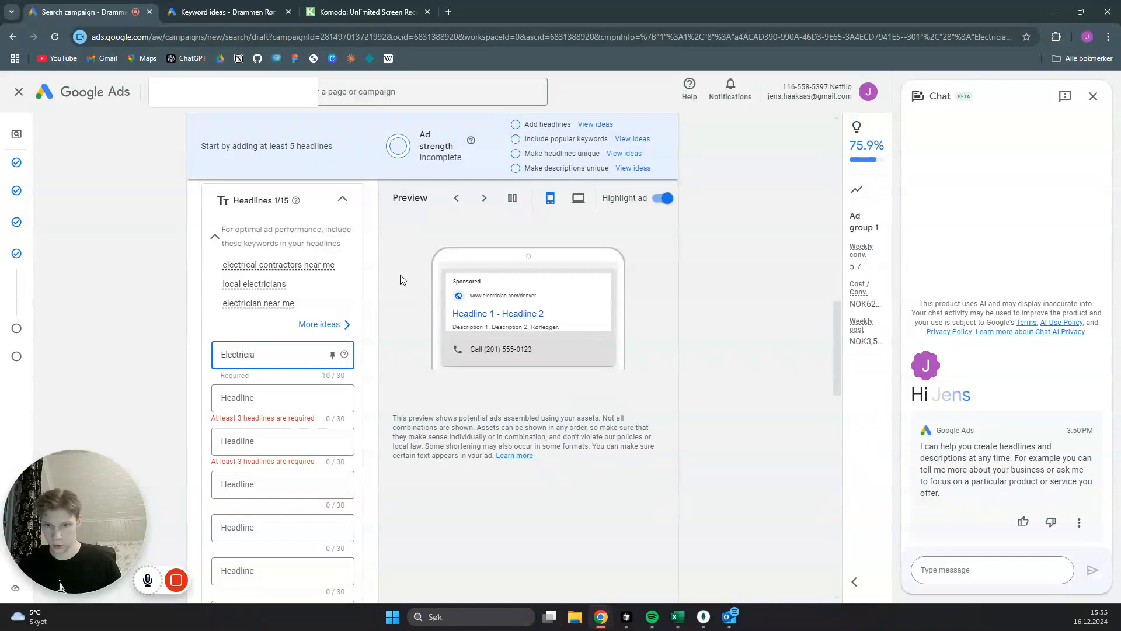
pyautogui.write('n in Den')
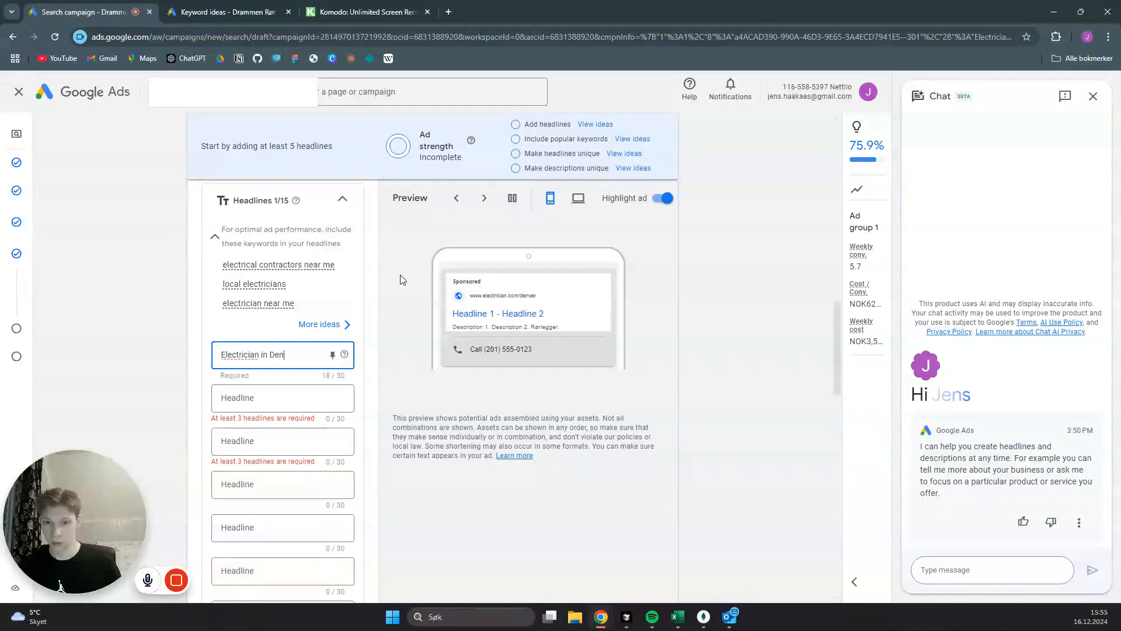
pyautogui.write('ver')
pyautogui.click(402, 280)
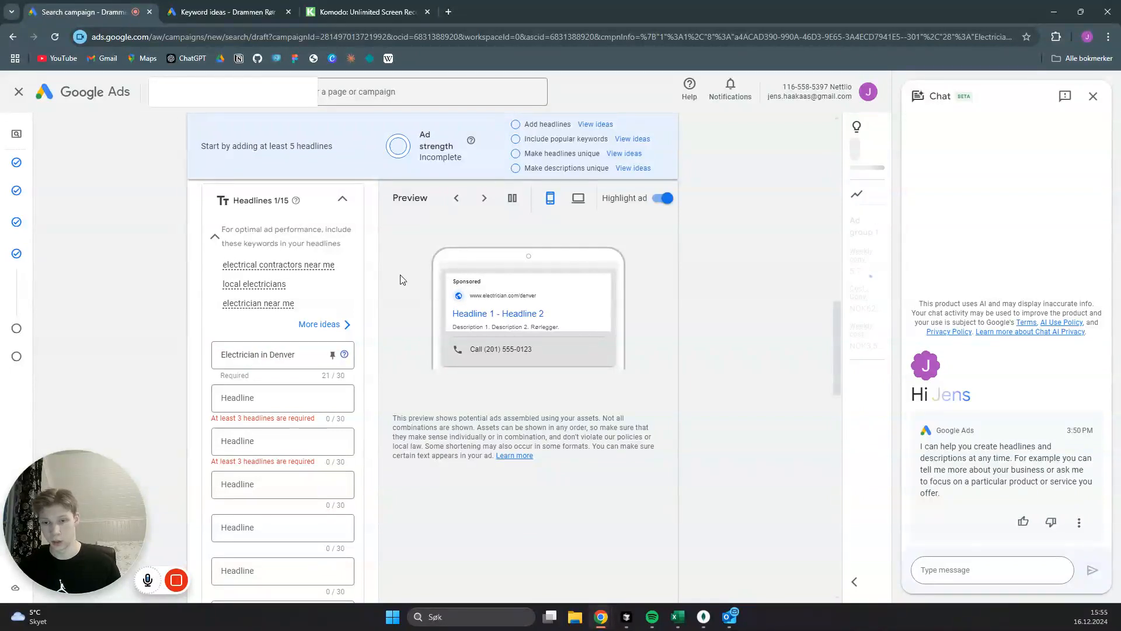
# - Enter "Local Electrician Denver" as the ad's second headline and "Free Estimate" as the third
pyautogui.click(256, 399)
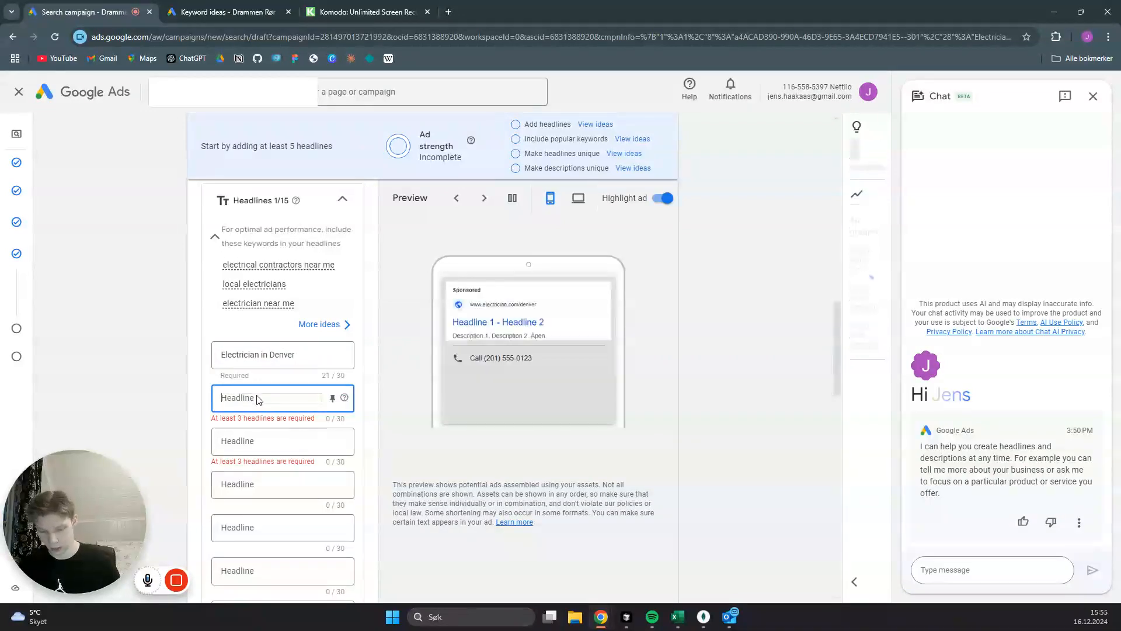
pyautogui.write('Local Electr')
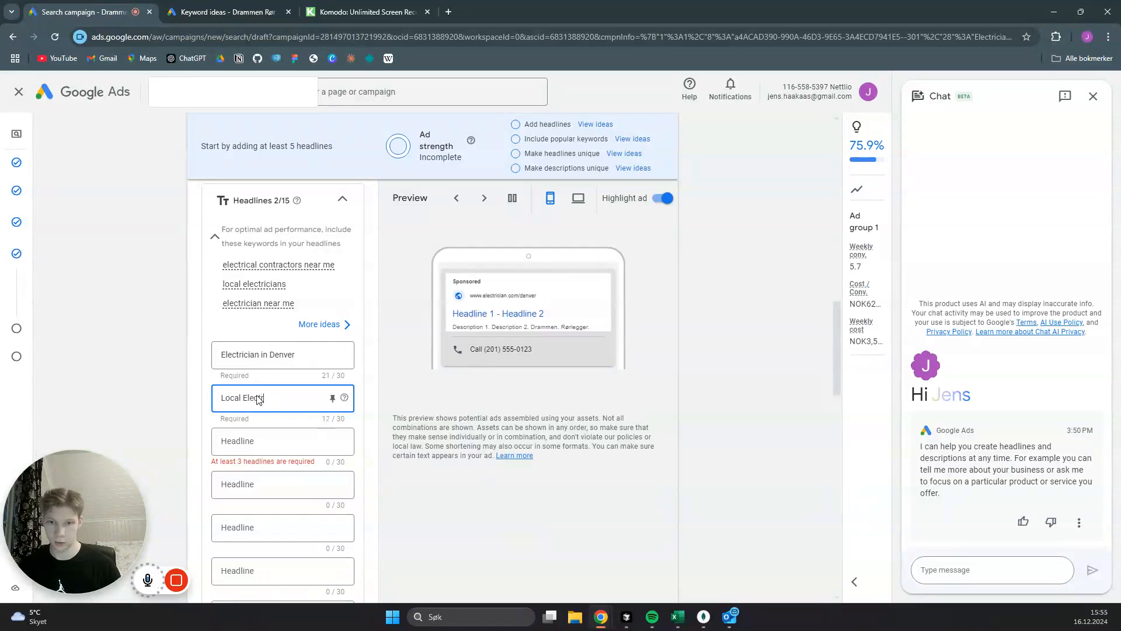
pyautogui.write('ician')
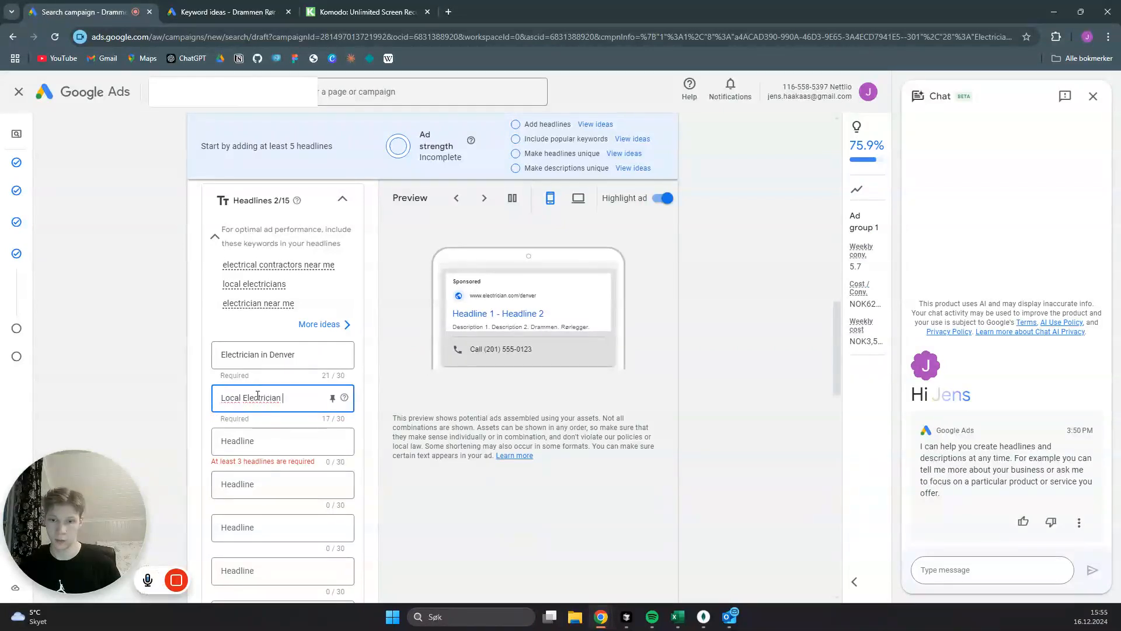
pyautogui.write(' Denver')
pyautogui.click(254, 439)
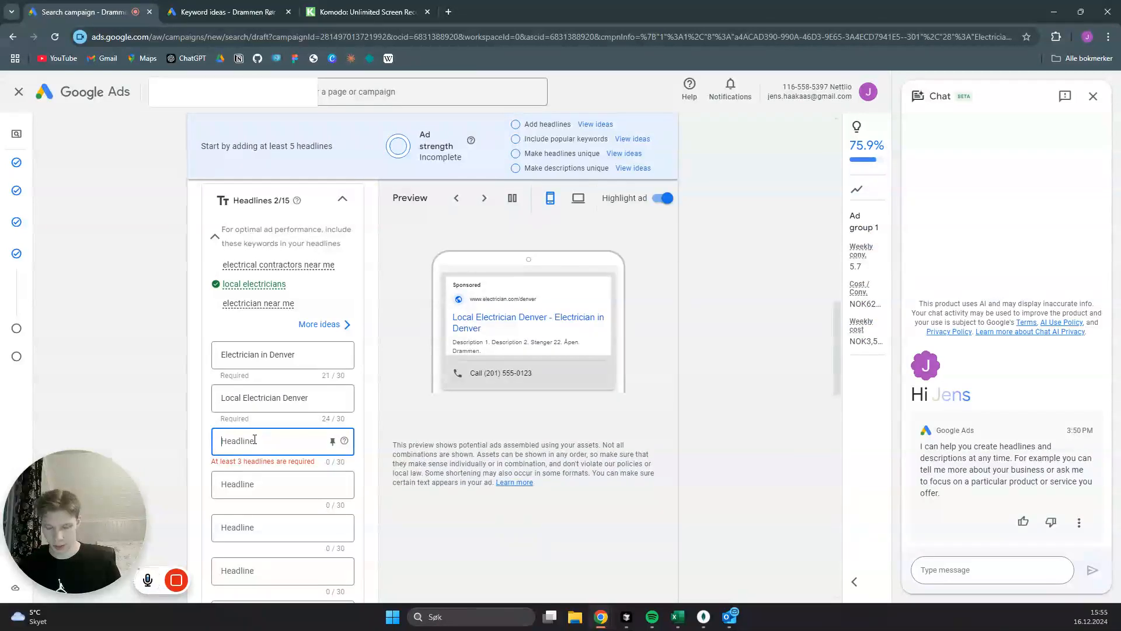
pyautogui.write('F')
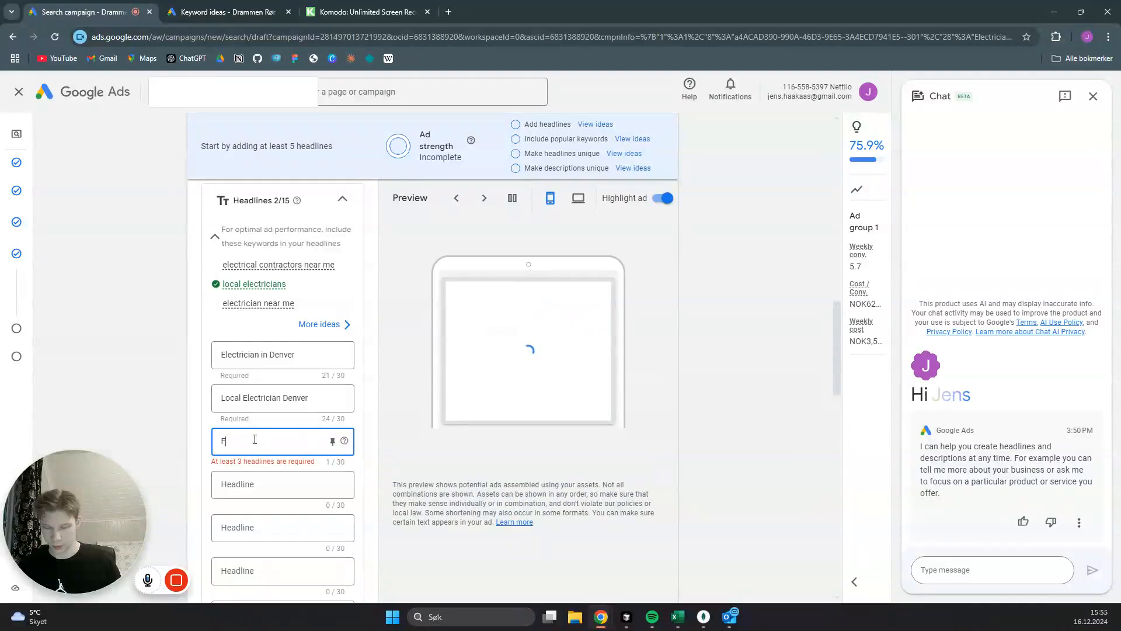
pyautogui.write('ree Es')
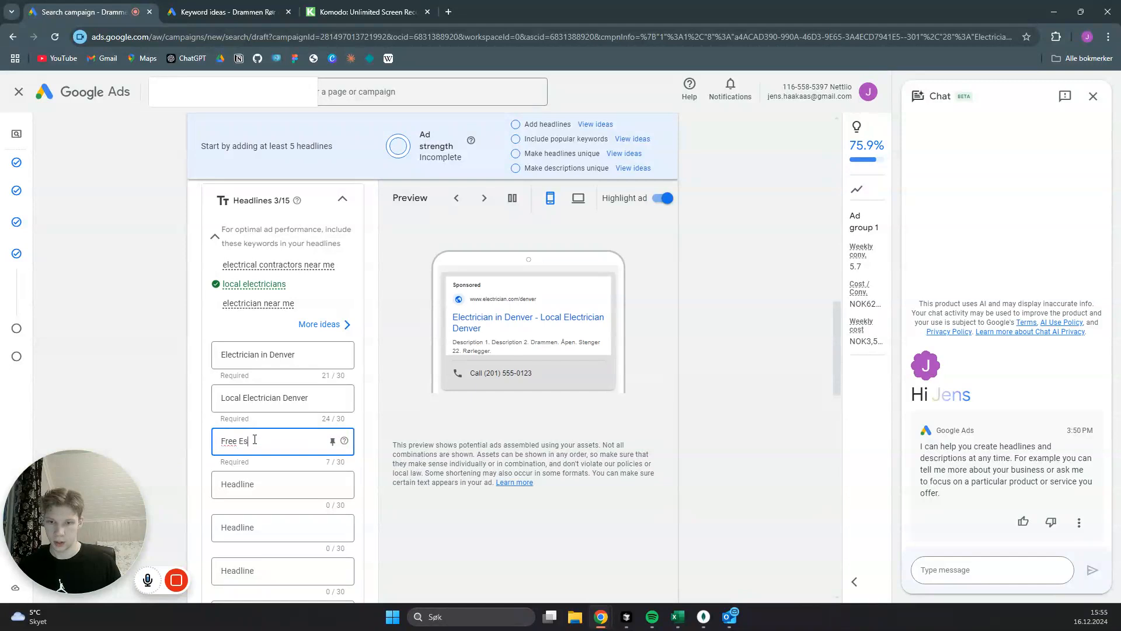
pyautogui.write('timate')
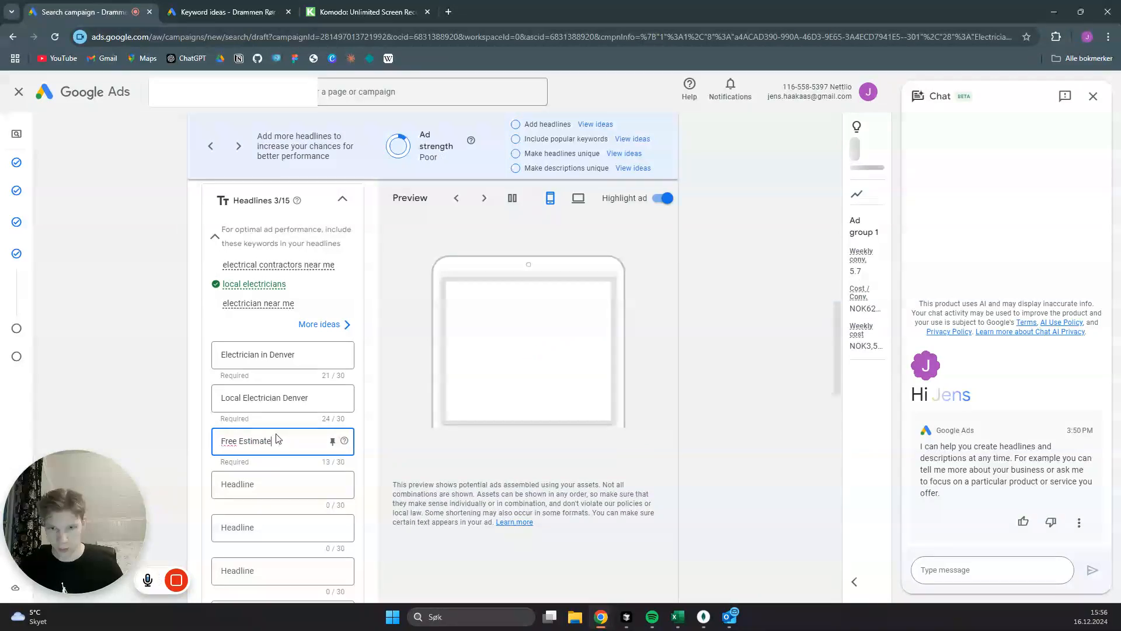
# - Write two ad descriptions: best electrician in Denver with a free estimate, open until 10pm, and local plumber in Denver with 30 years of experience
pyautogui.scroll(-1, 367, 397)
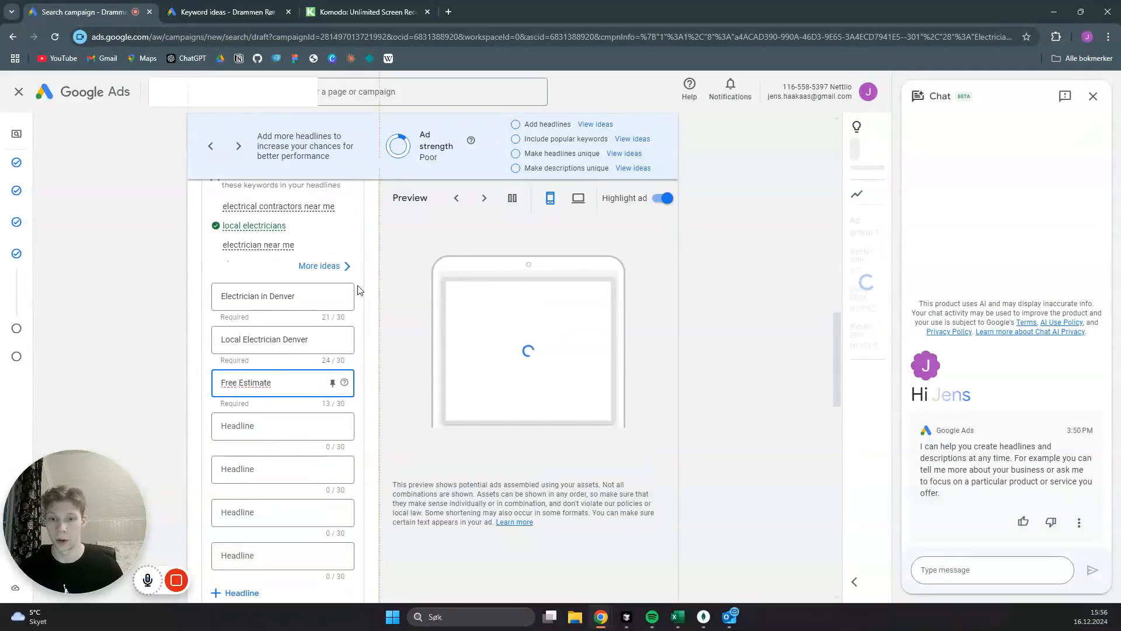
pyautogui.scroll(2, 369, 323)
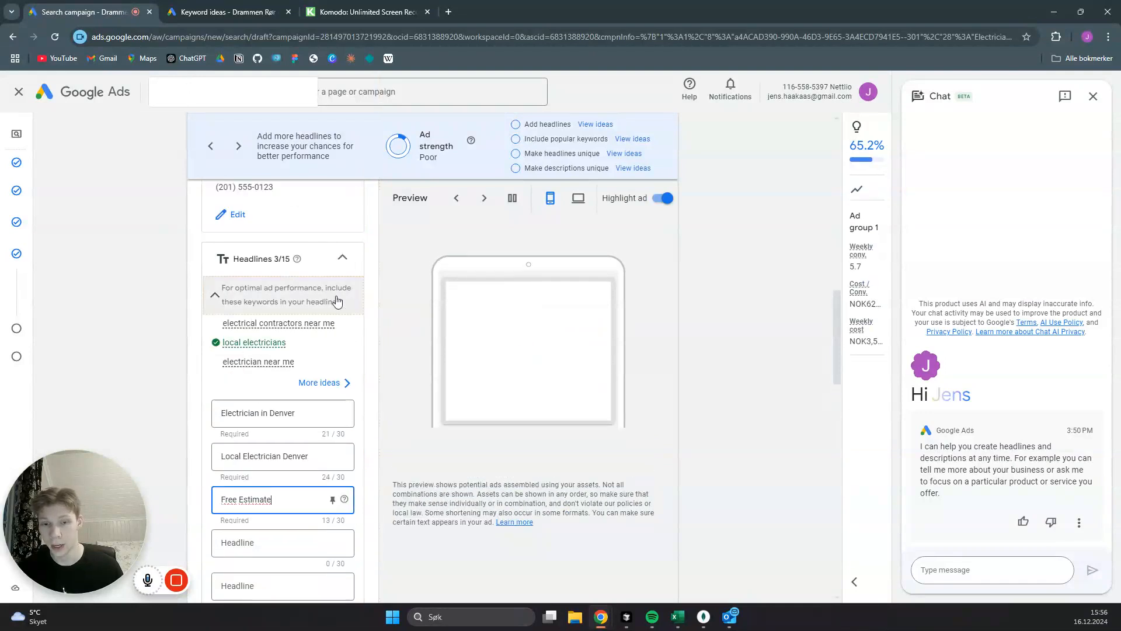
pyautogui.scroll(-2, 369, 320)
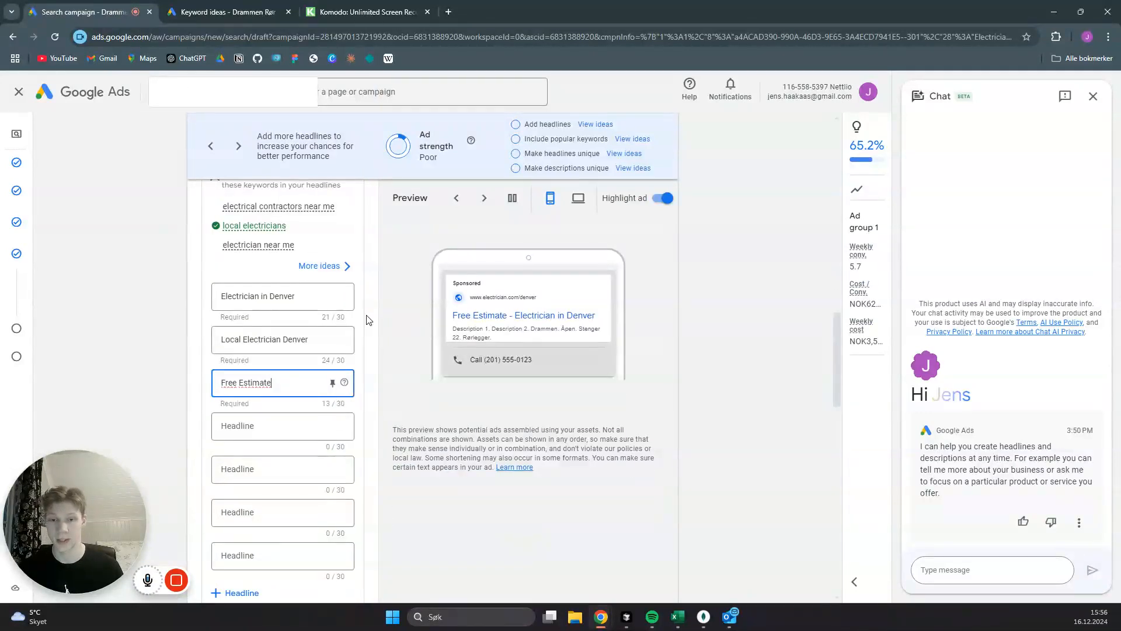
pyautogui.scroll(-2, 364, 353)
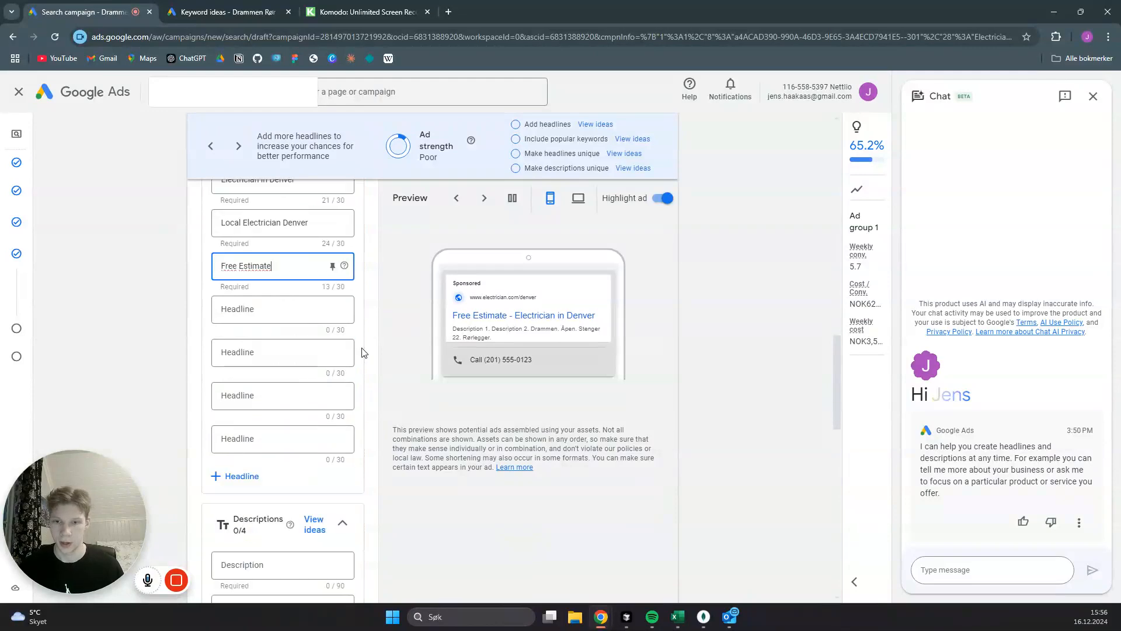
pyautogui.scroll(-4, 359, 349)
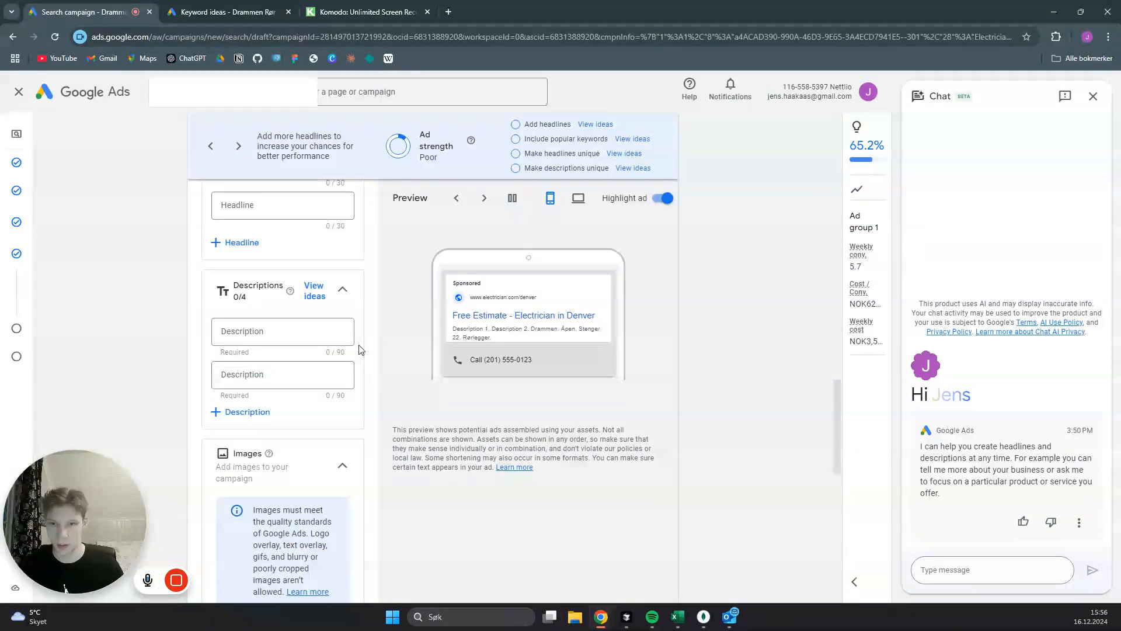
pyautogui.click(301, 333)
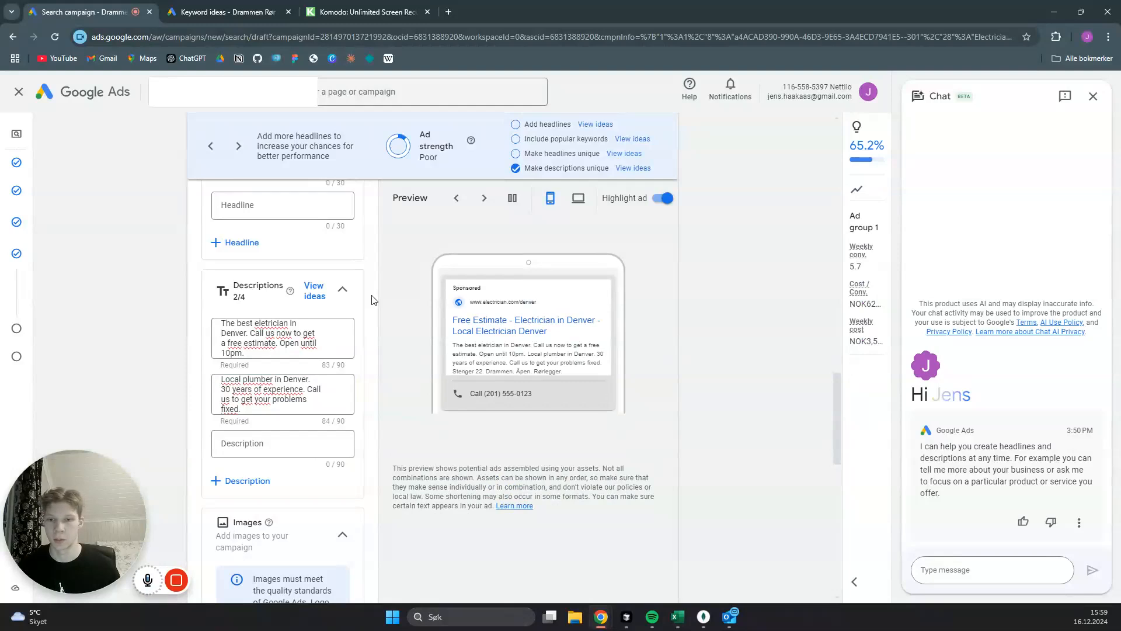
# - Start creating sitelinks and fill in the first one with the text "Prices" and the final URL electrician.com/prices
pyautogui.scroll(-1, 374, 316)
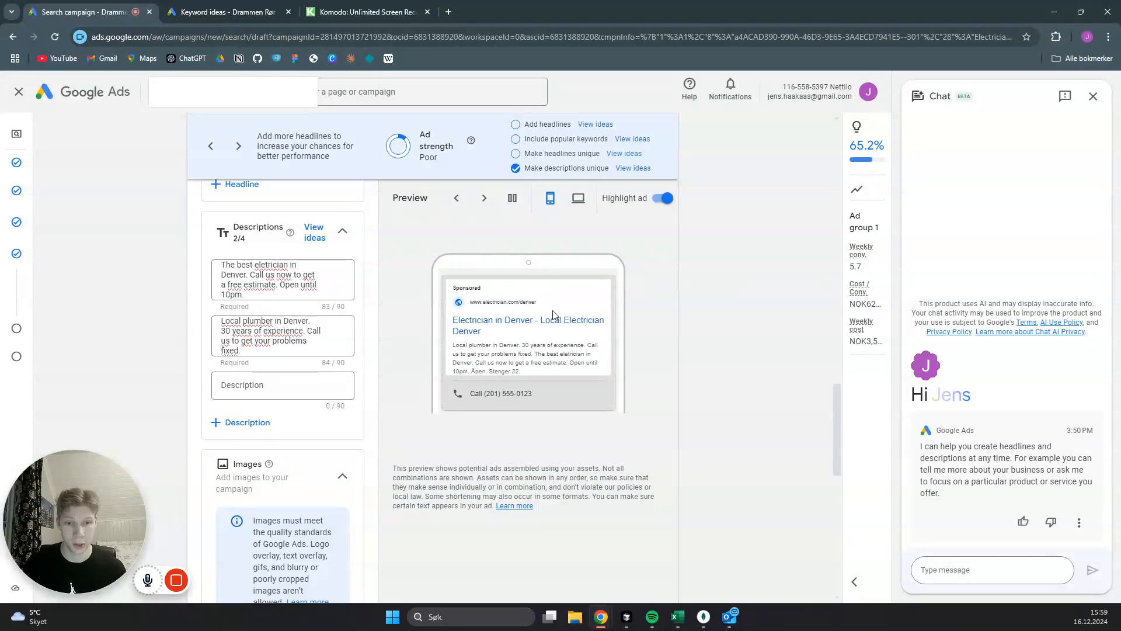
pyautogui.scroll(-4, 370, 314)
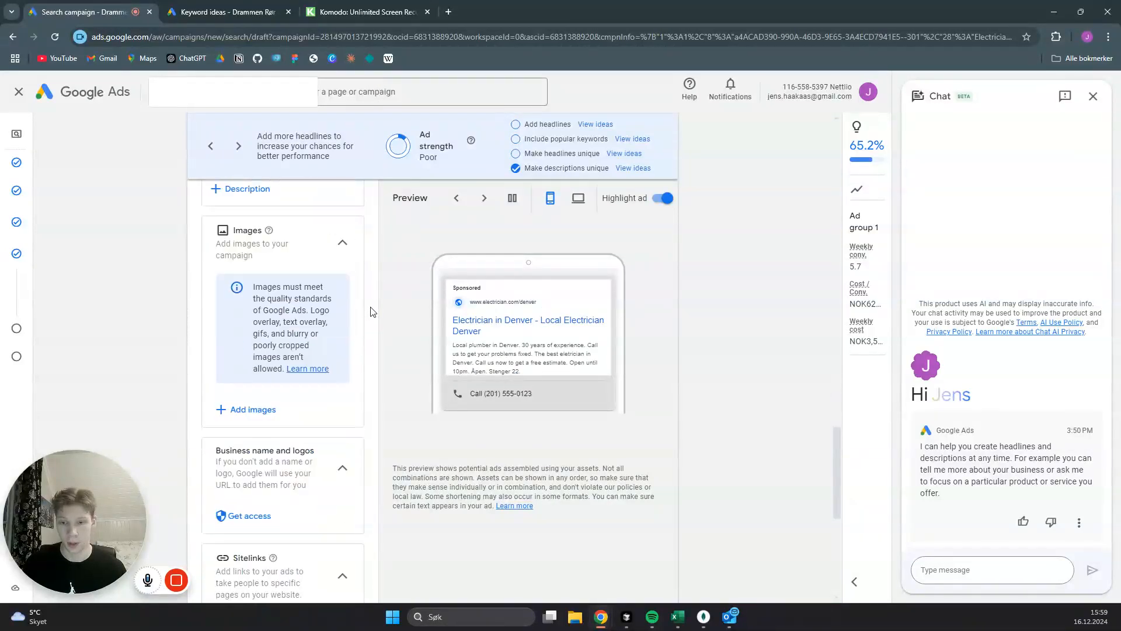
pyautogui.scroll(-1, 368, 294)
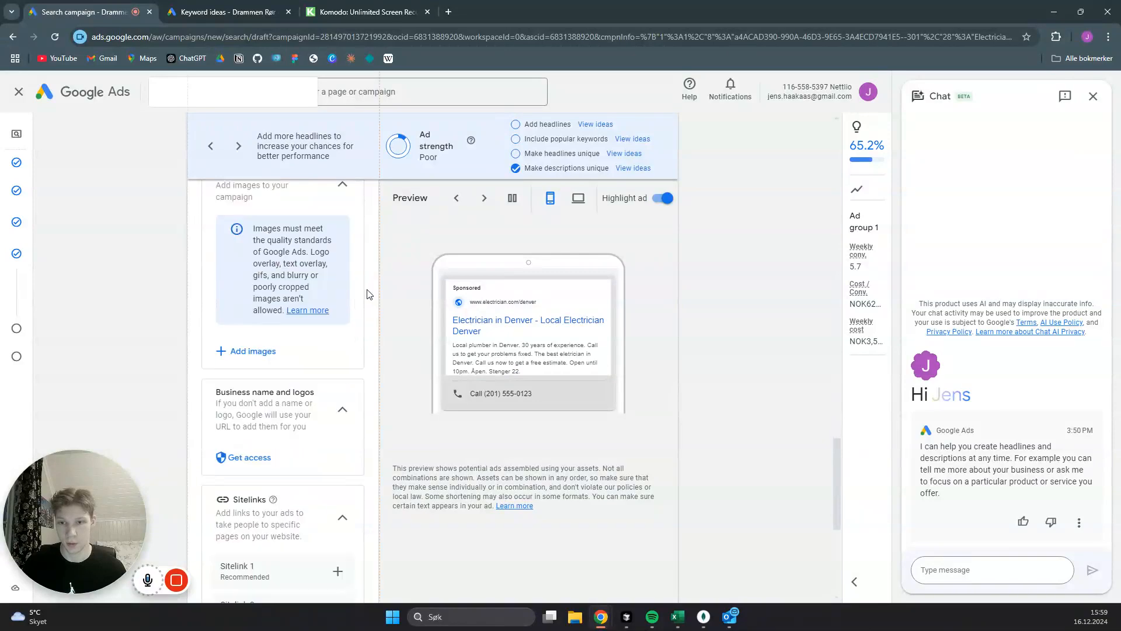
pyautogui.scroll(-1, 368, 293)
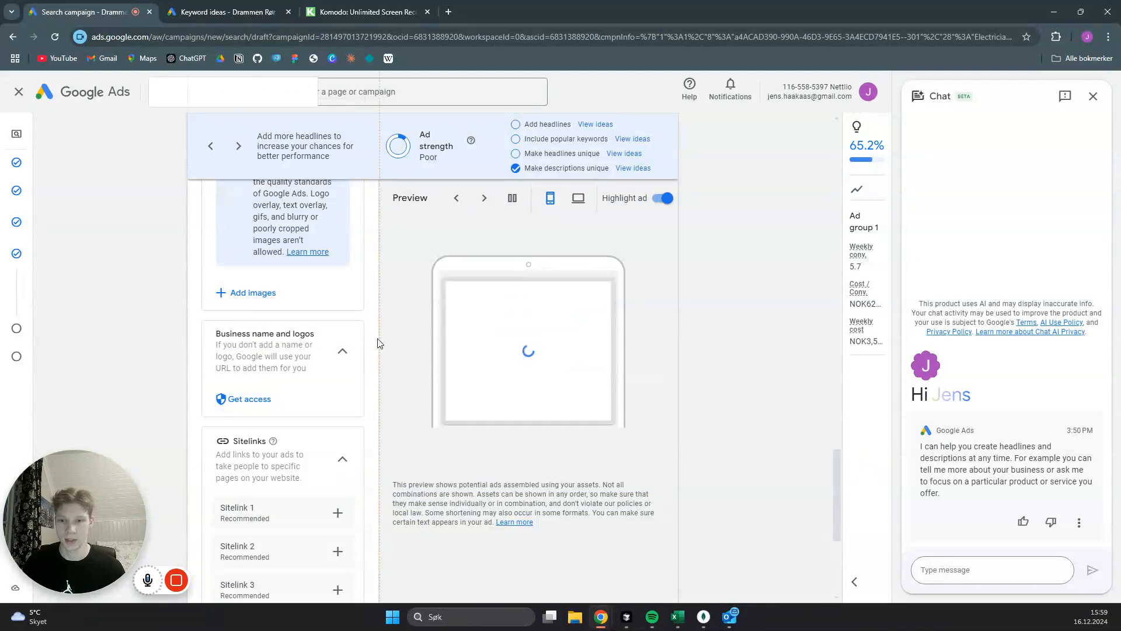
pyautogui.scroll(-3, 365, 330)
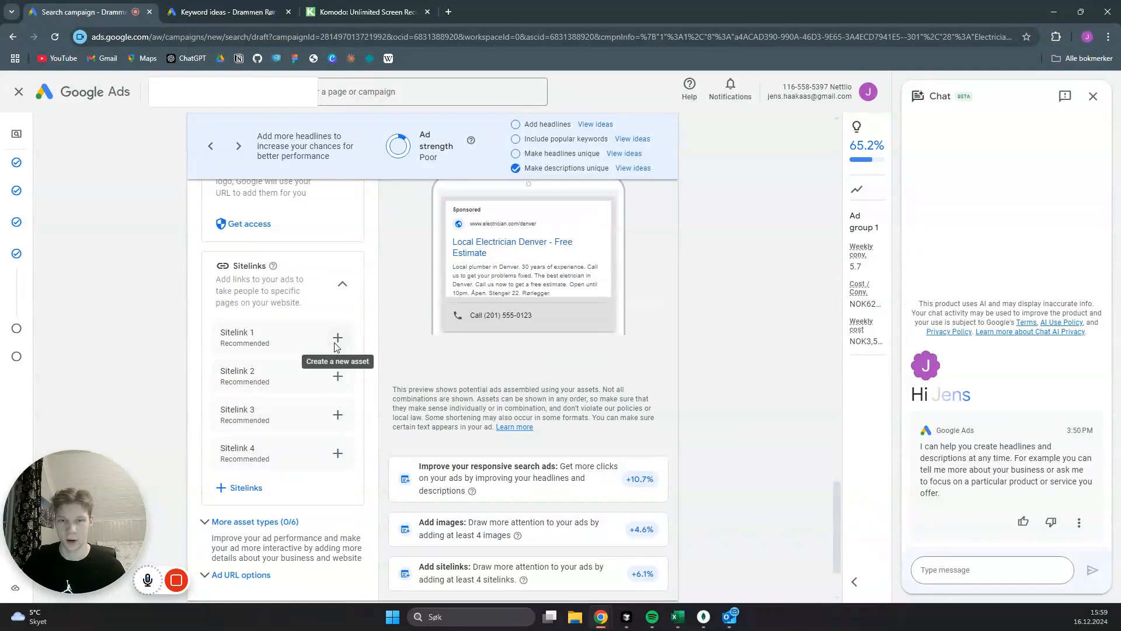
pyautogui.click(303, 325)
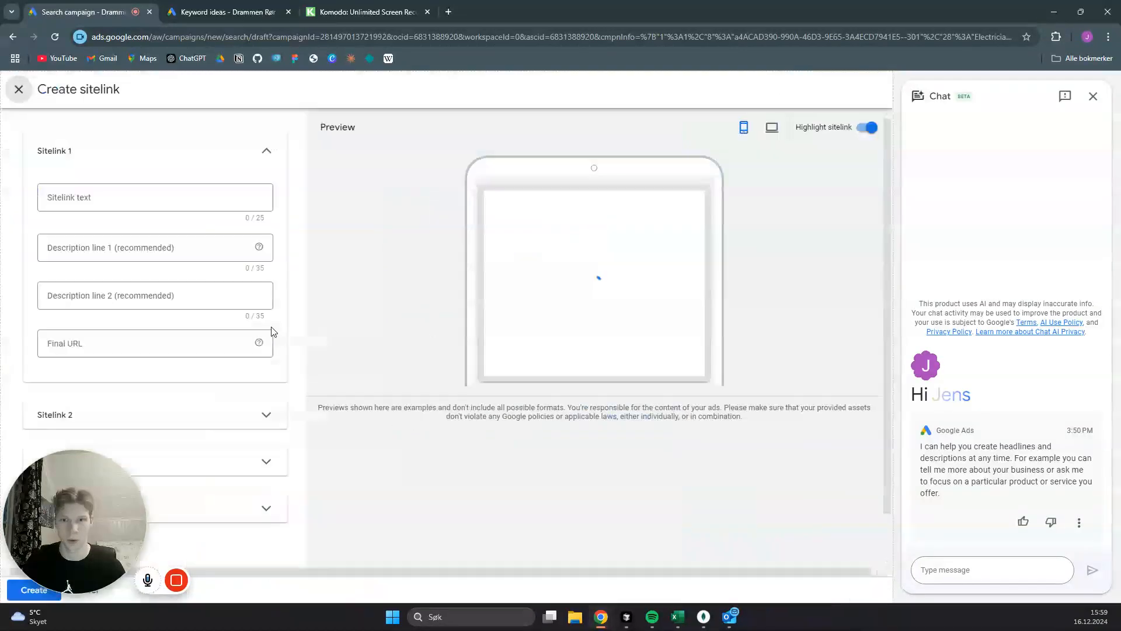
pyautogui.click(154, 195)
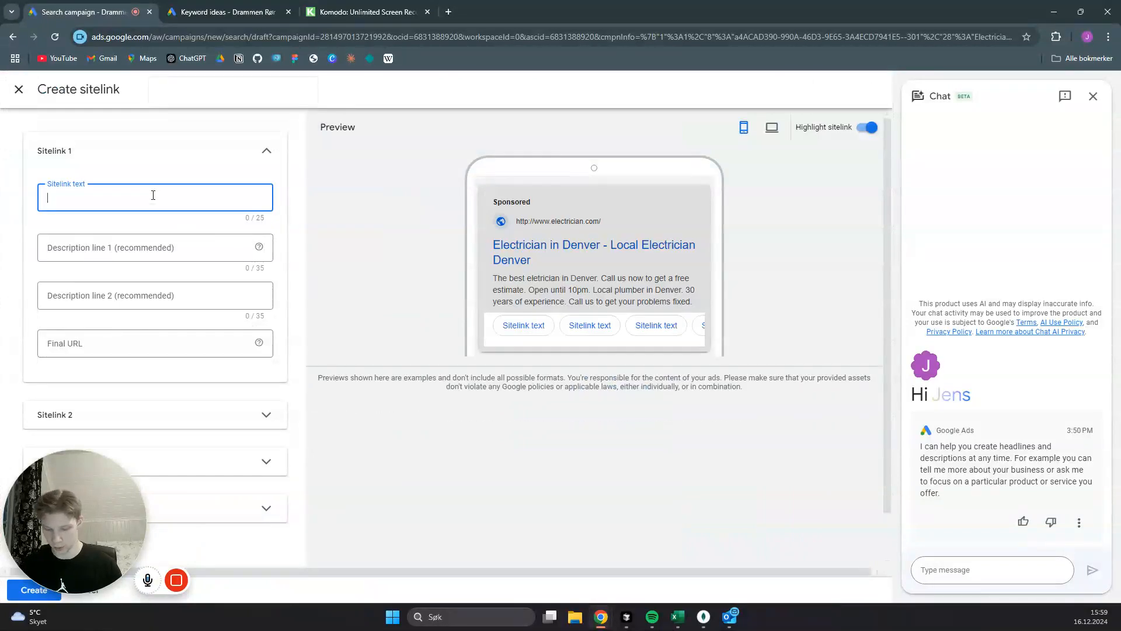
pyautogui.write('Prices')
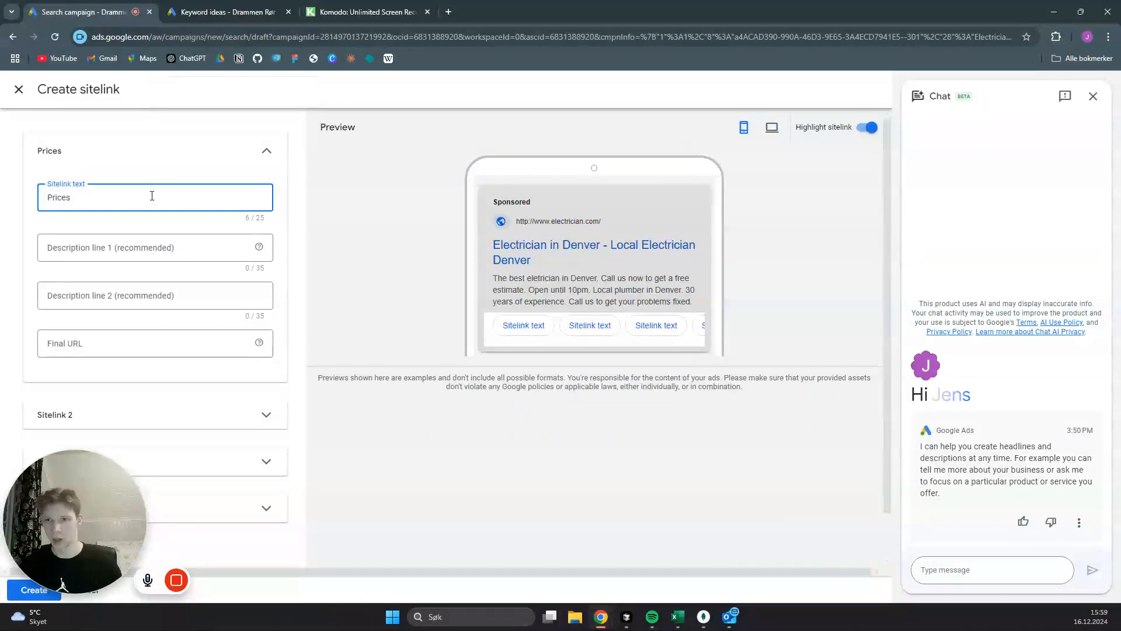
pyautogui.click(97, 340)
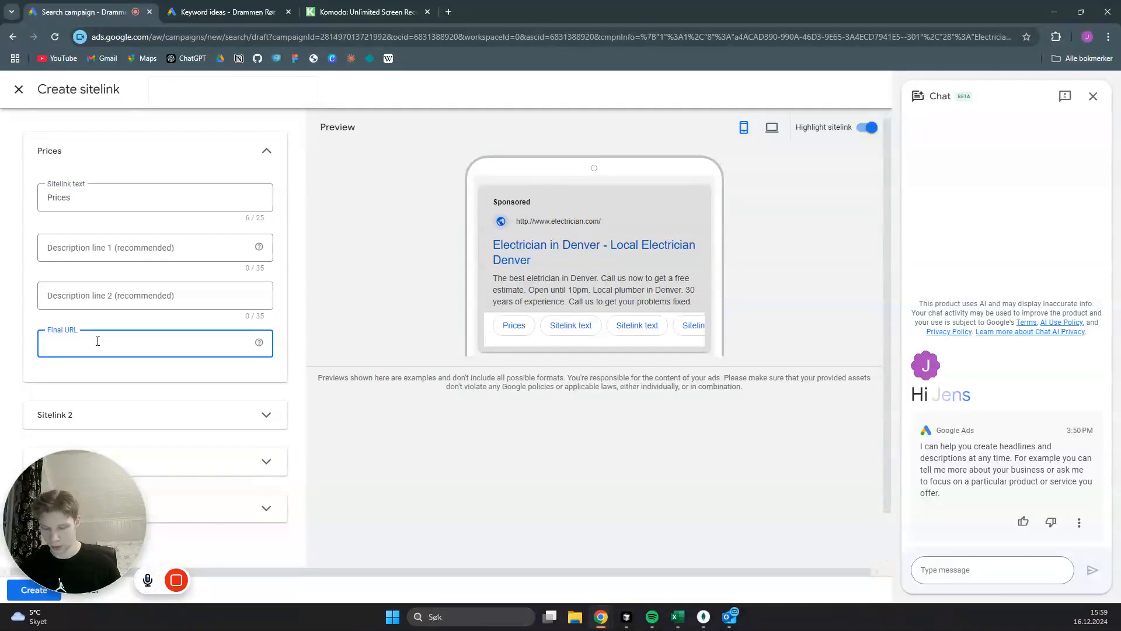
pyautogui.write('electr')
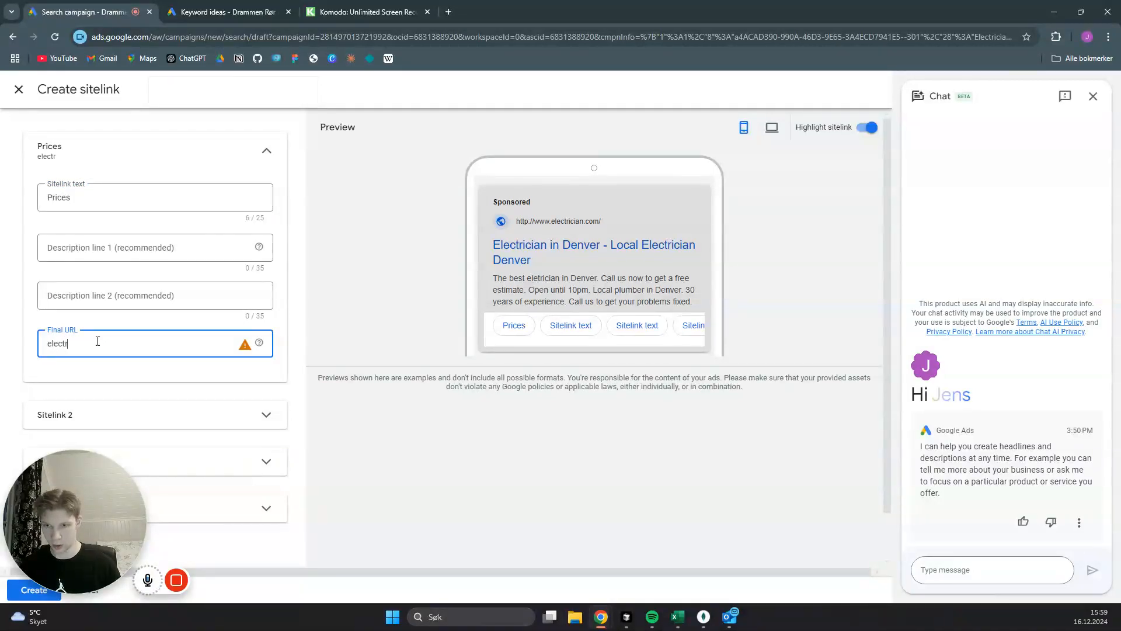
pyautogui.write('ician.com/prices')
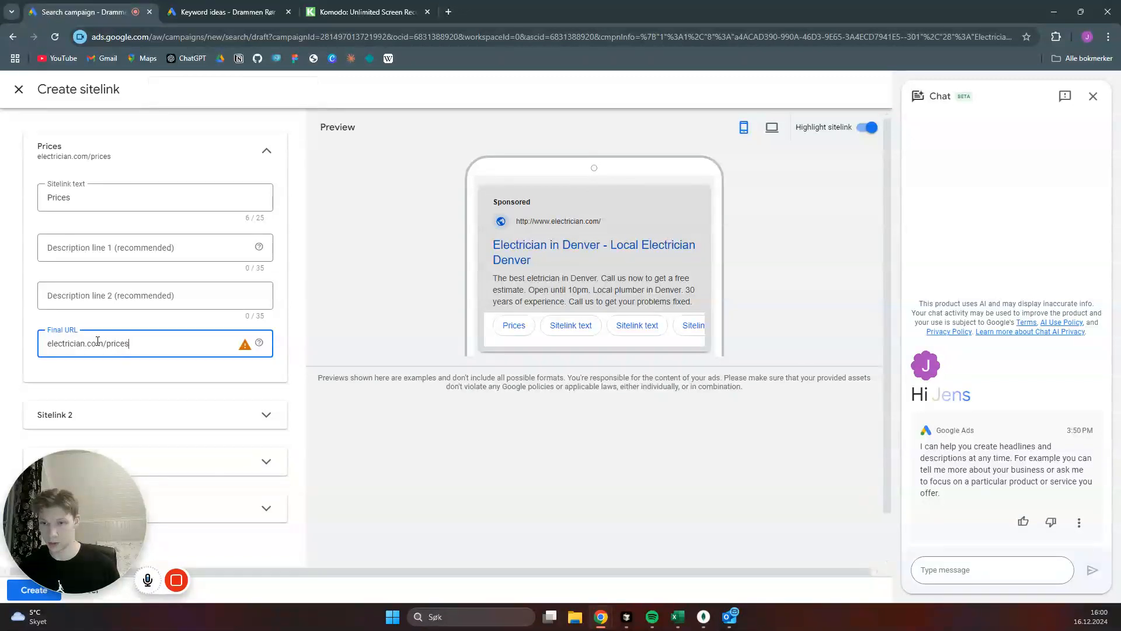
pyautogui.click(266, 155)
# - Fill in the second sitelink with the text "Services" and the final URL electrician.com/services
pyautogui.click(267, 184)
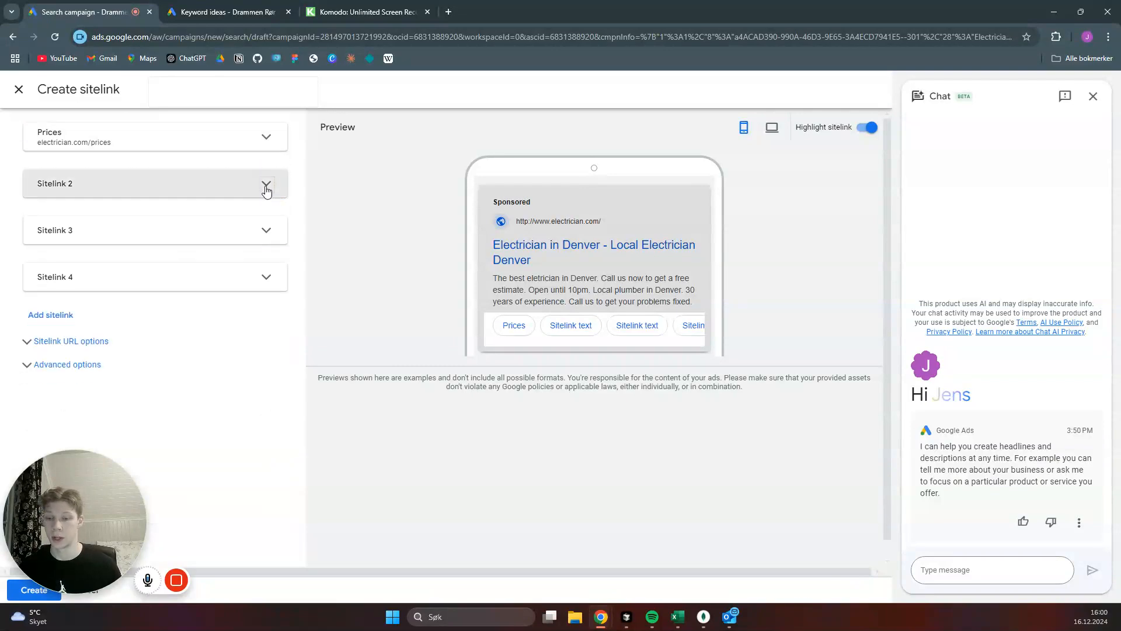
pyautogui.click(139, 229)
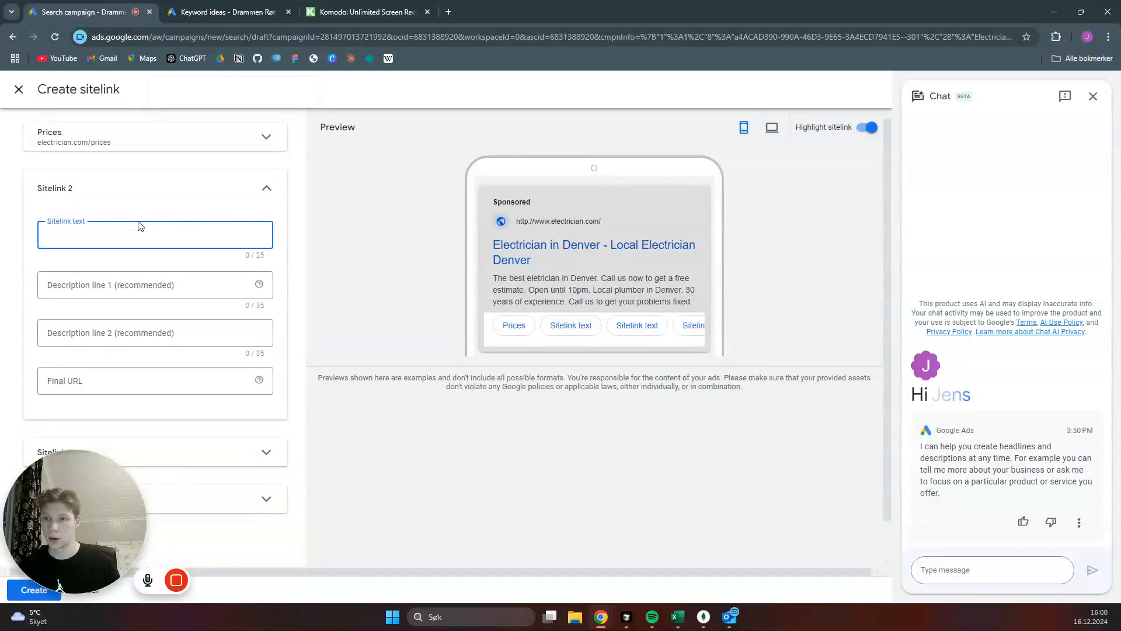
pyautogui.write('Services')
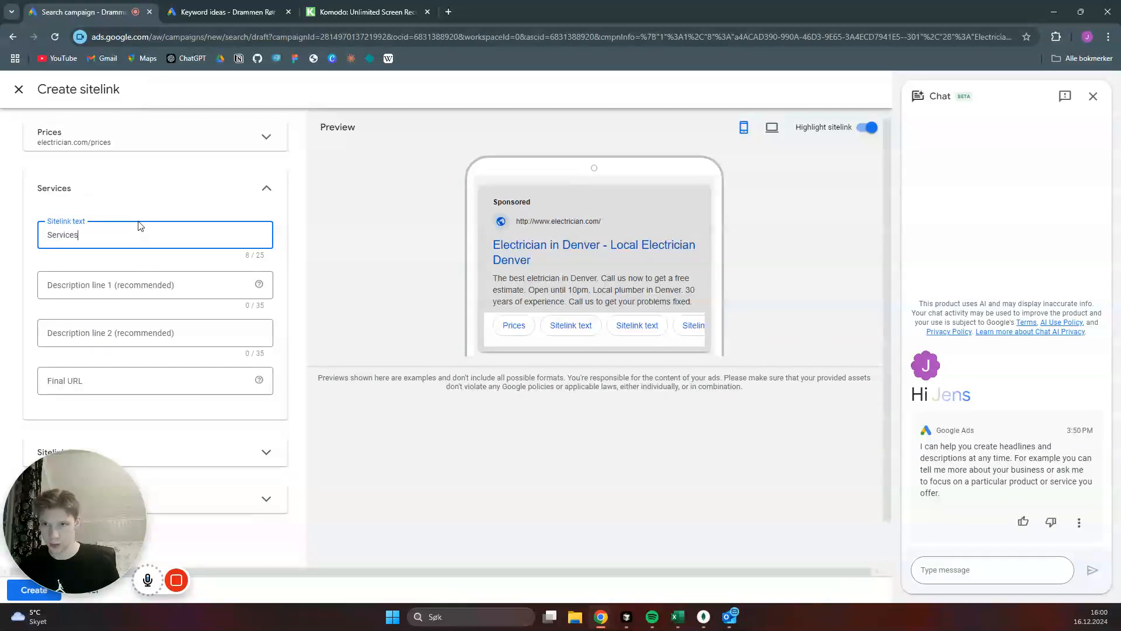
pyautogui.click(125, 386)
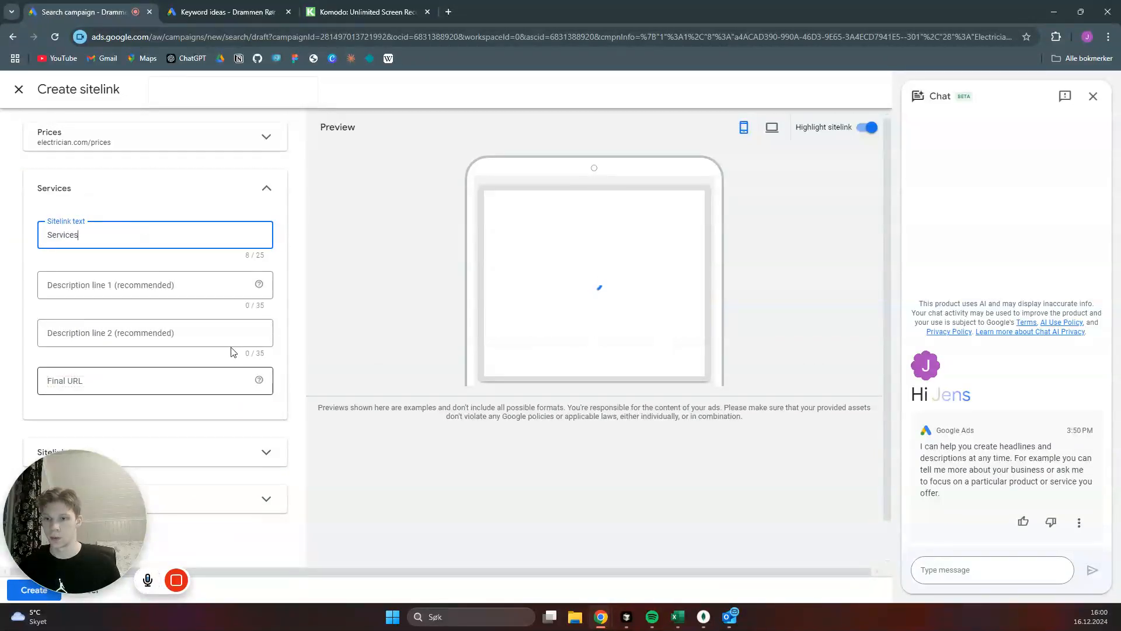
pyautogui.write('elec')
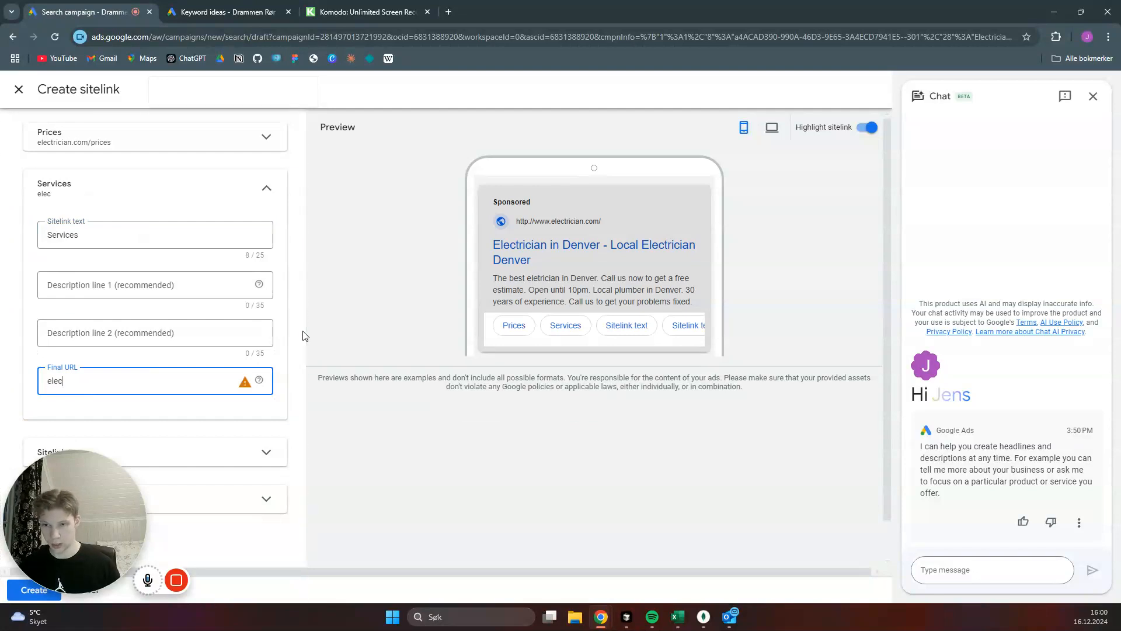
pyautogui.write('trician.com')
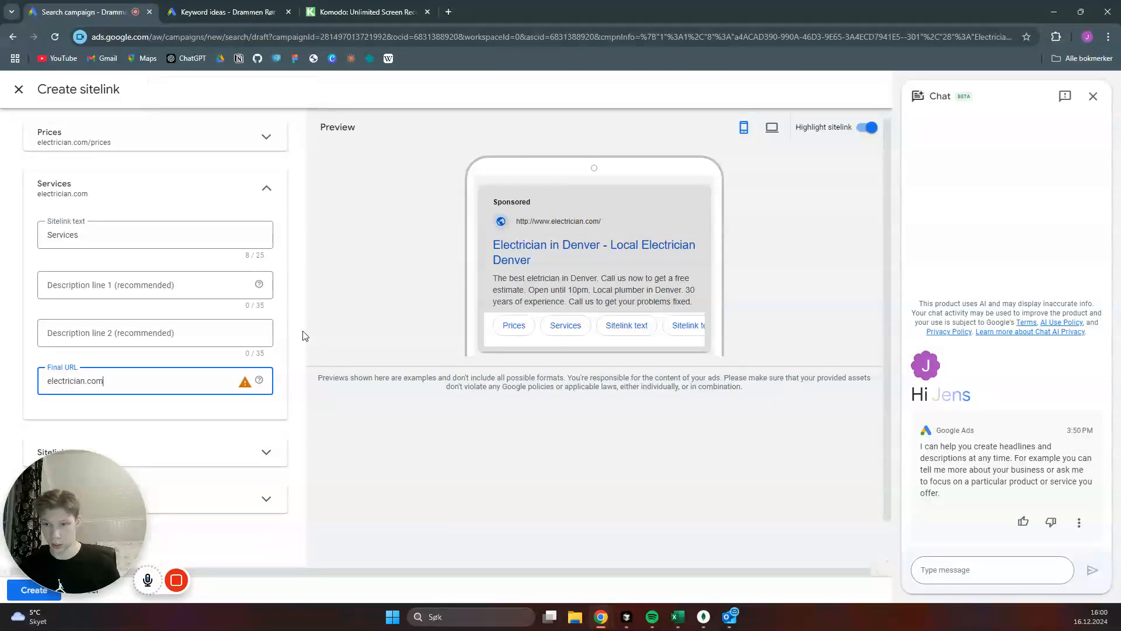
pyautogui.hotkey('ctrl', 'a')
pyautogui.hotkey('ctrl', 'c')
pyautogui.press('End')
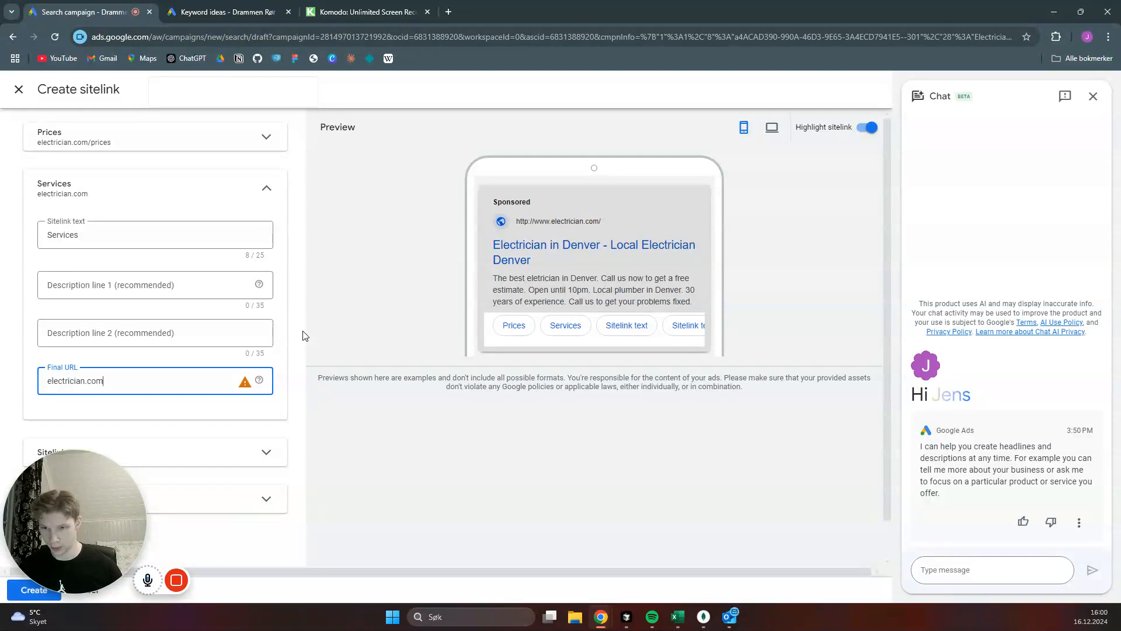
pyautogui.write('/')
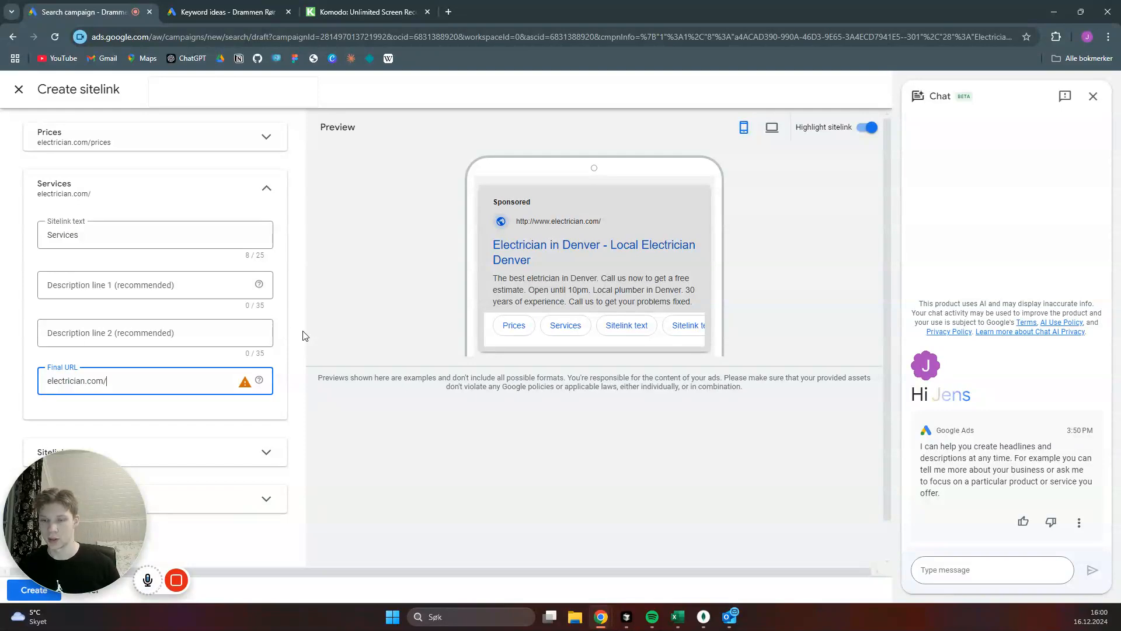
pyautogui.write('services')
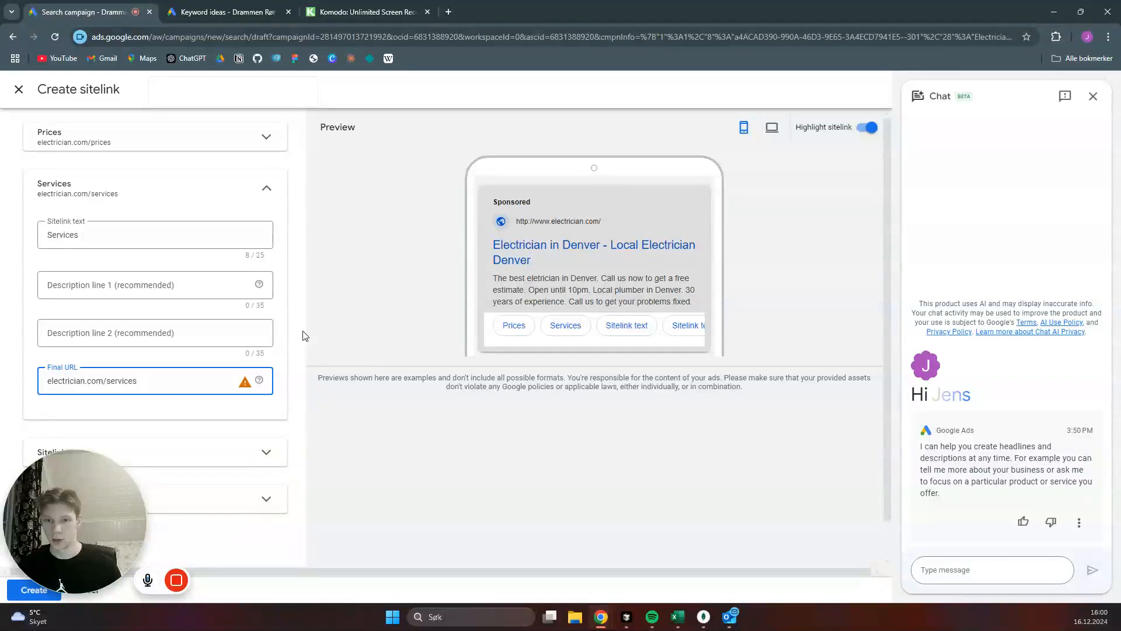
pyautogui.click(264, 185)
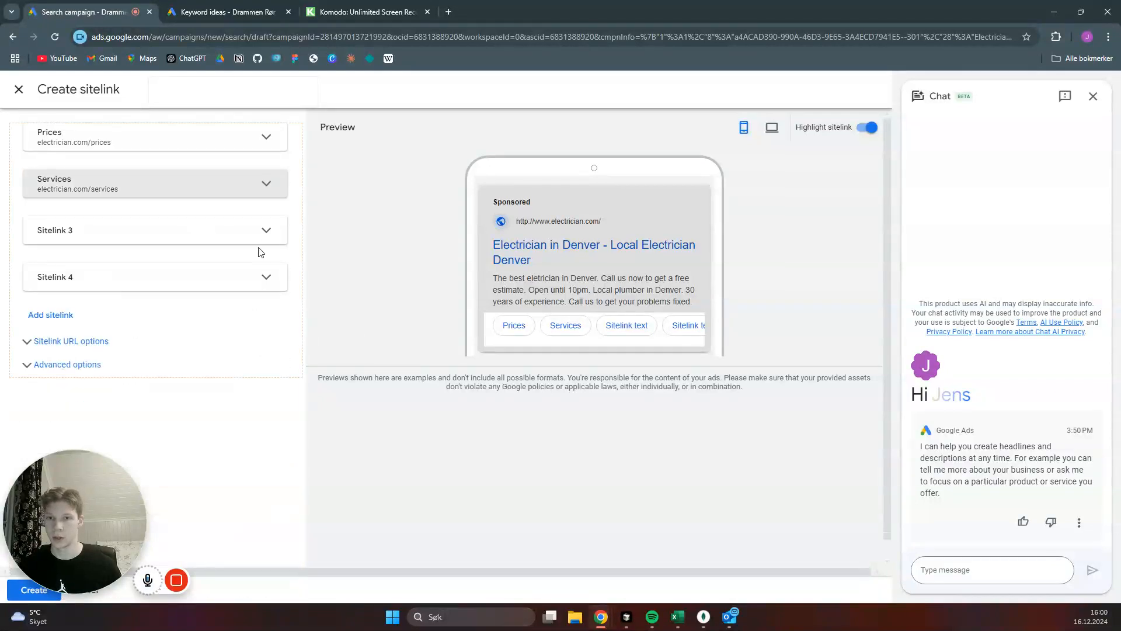
# - Fill in the third sitelink with the text "Service Areas" and the final URL electrician.com/service-areas, and create the sitelinks
pyautogui.click(267, 230)
pyautogui.click(108, 280)
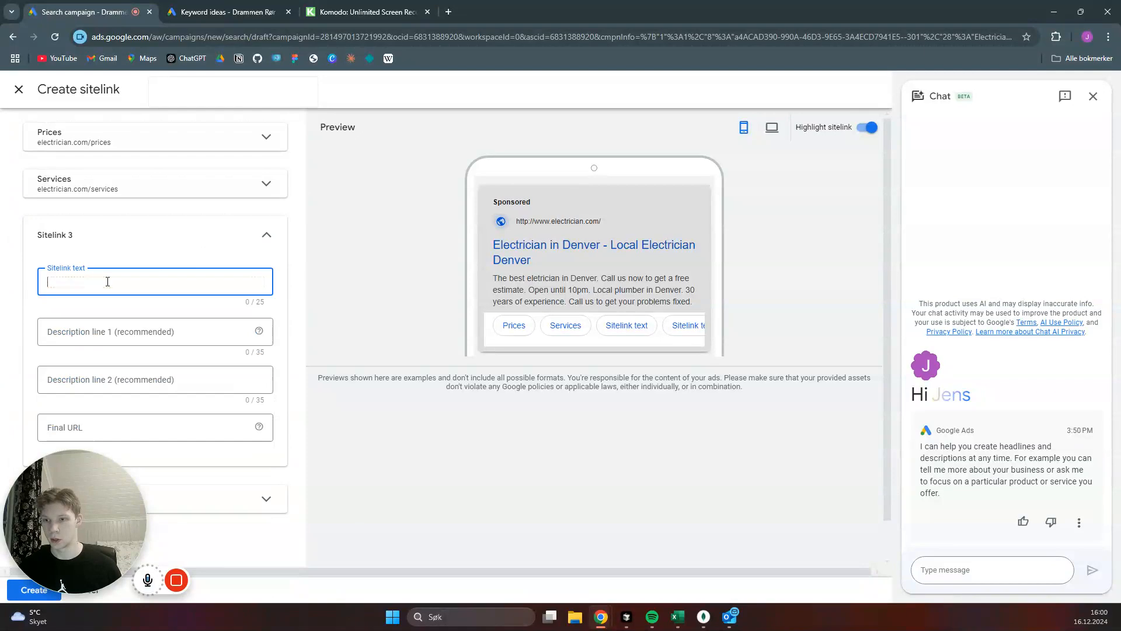
pyautogui.write('Servic')
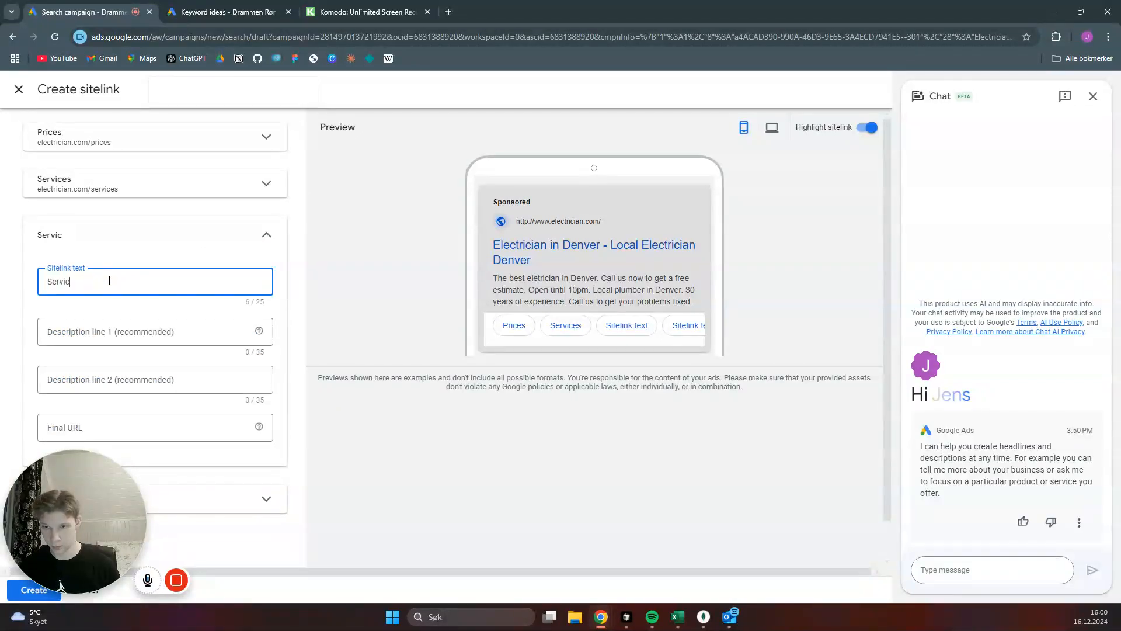
pyautogui.write('e A')
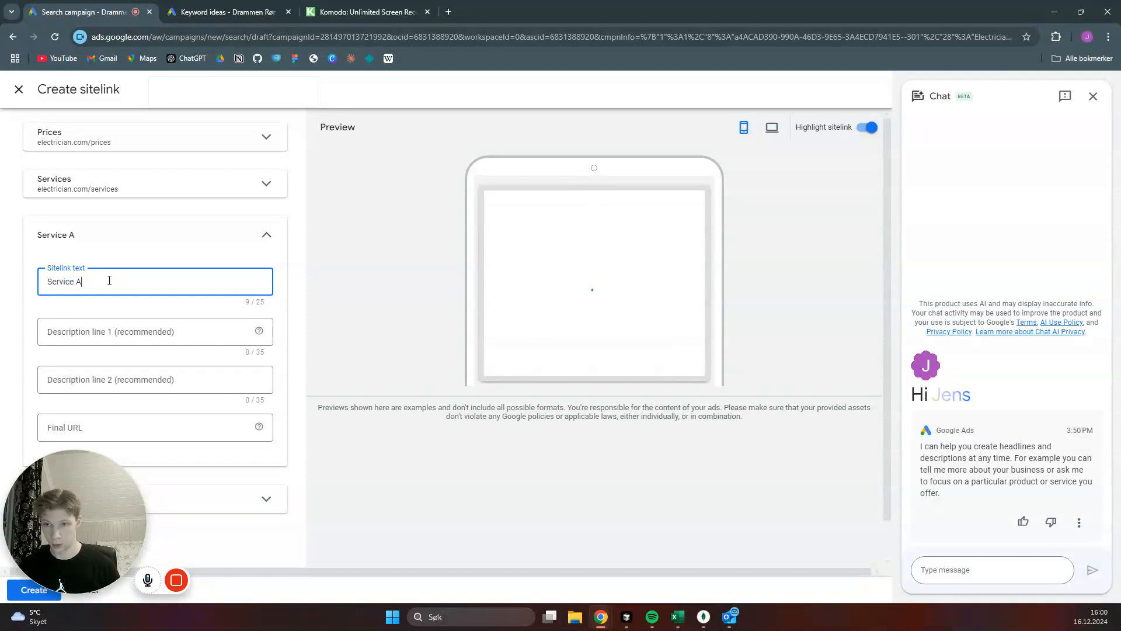
pyautogui.write('reas')
pyautogui.click(121, 428)
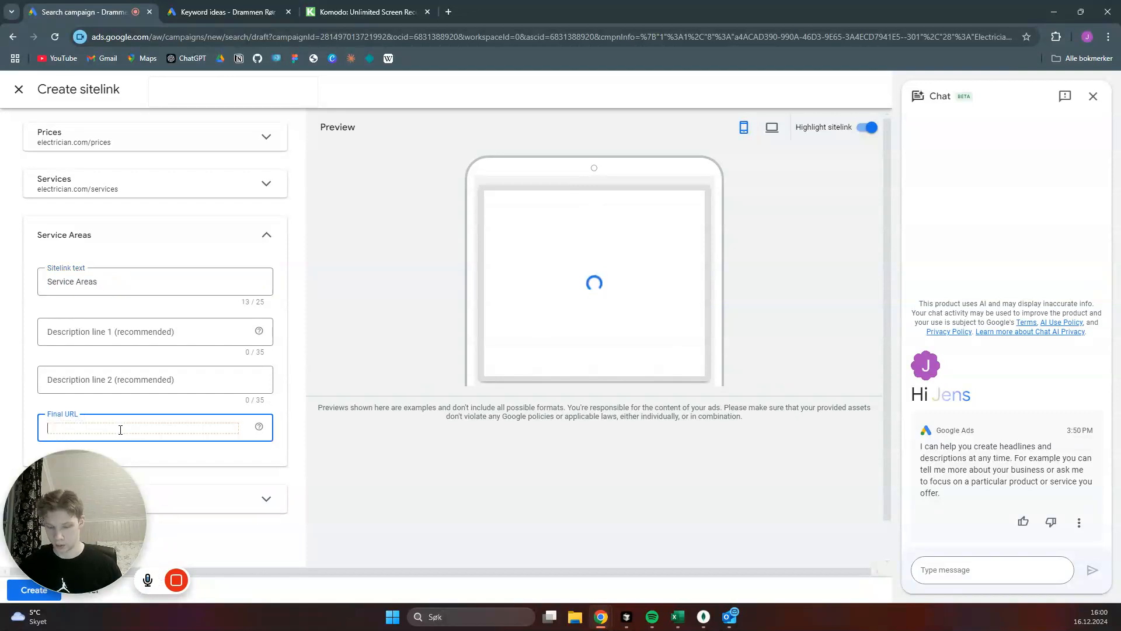
pyautogui.hotkey('ctrl', 'v')
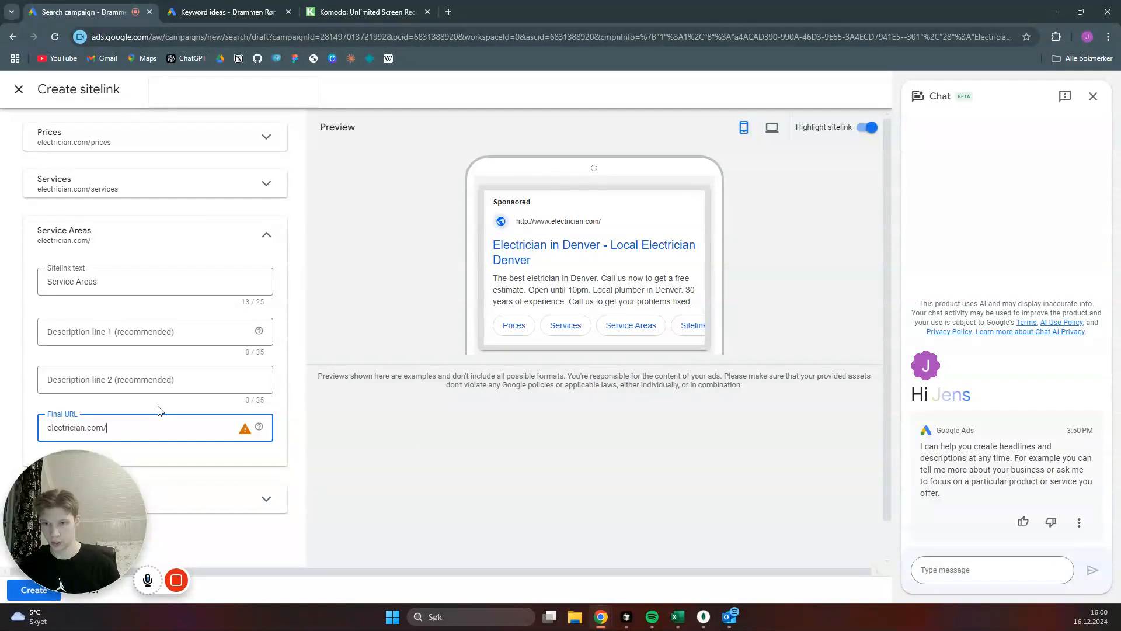
pyautogui.write('/servi')
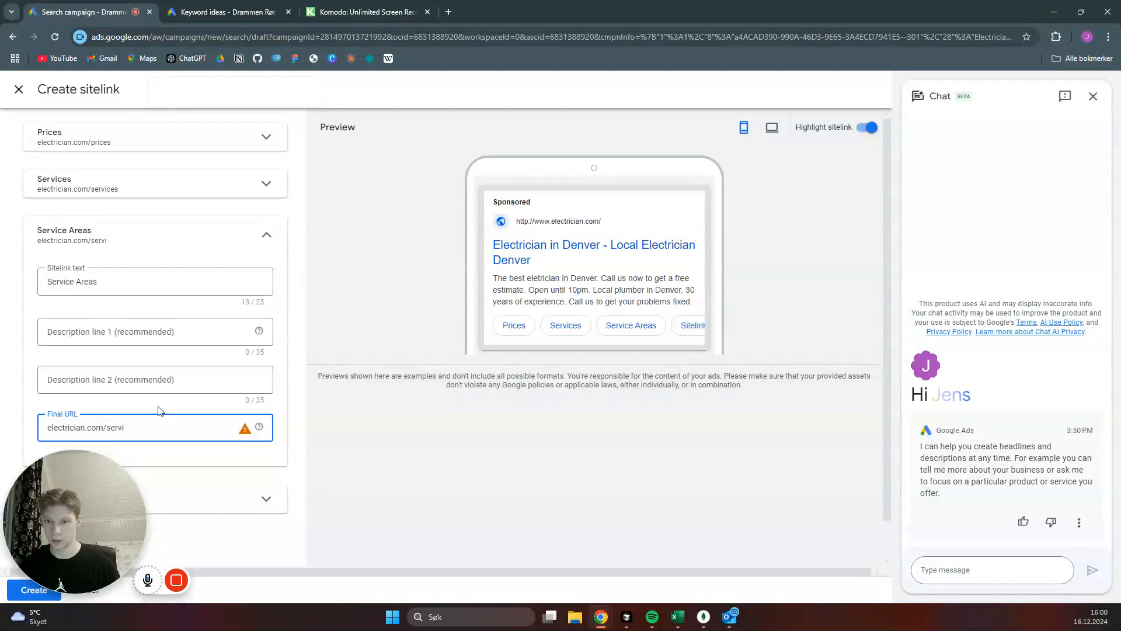
pyautogui.write('ce-areas')
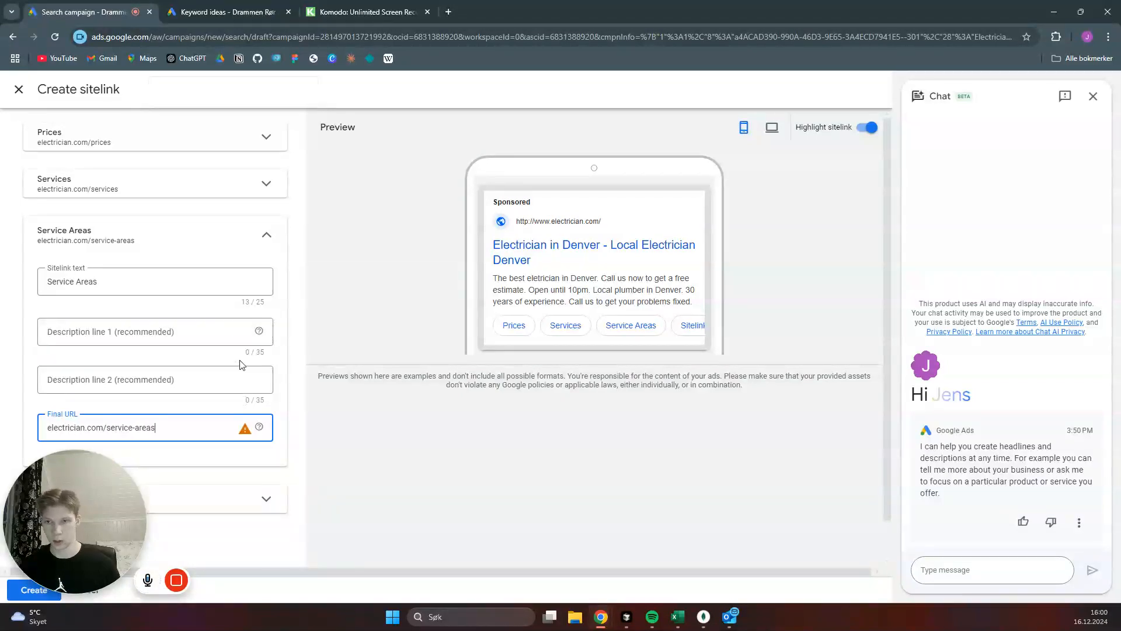
pyautogui.click(267, 235)
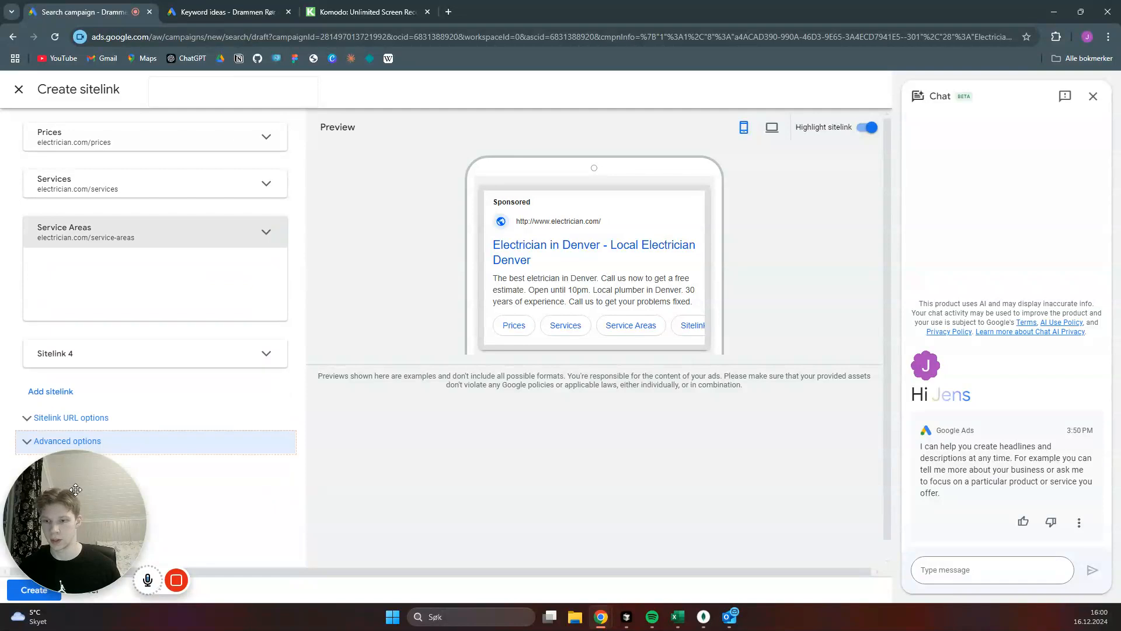
pyautogui.moveTo(76, 489); pyautogui.dragTo(127, 404)
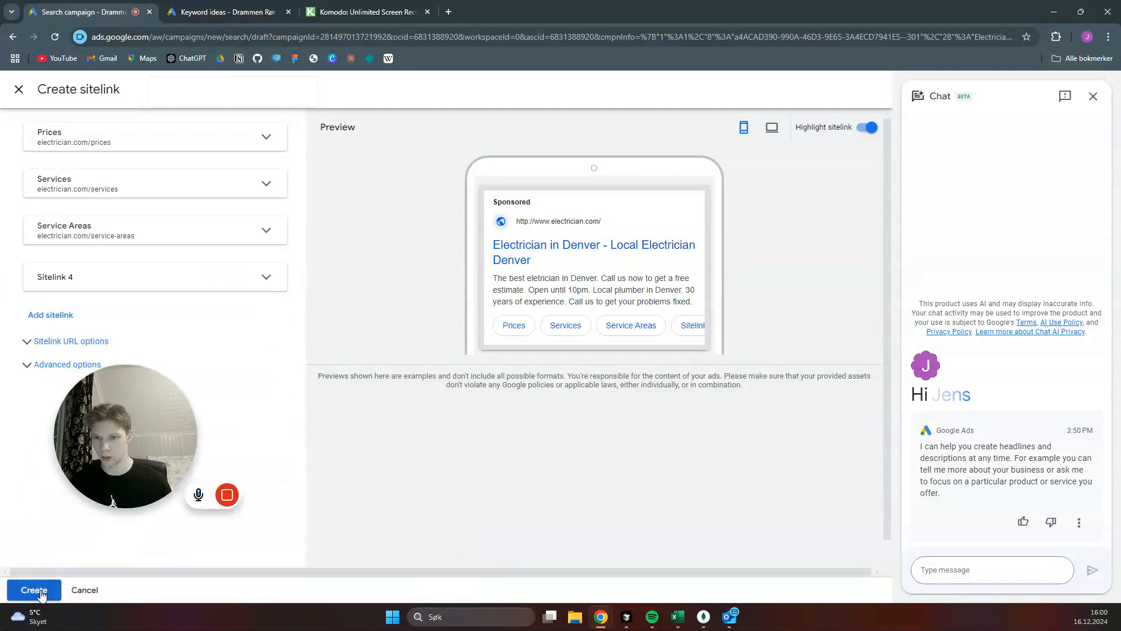
pyautogui.click(35, 590)
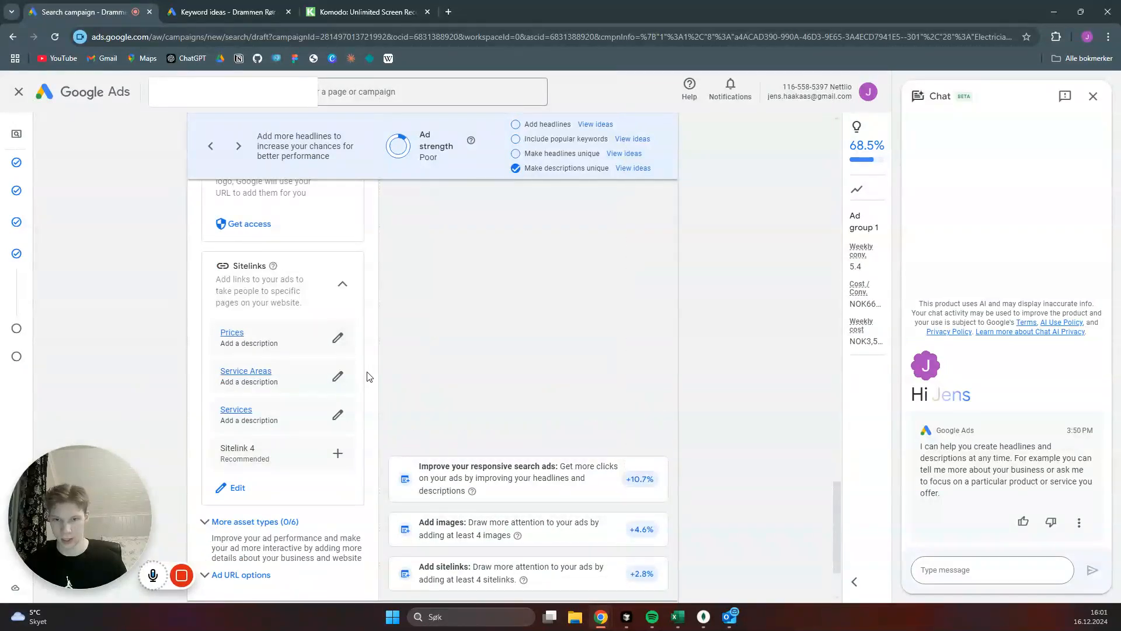
# - Look through the additional asset types without adding any, finish the ad and continue to the budget settings
pyautogui.scroll(-2, 368, 377)
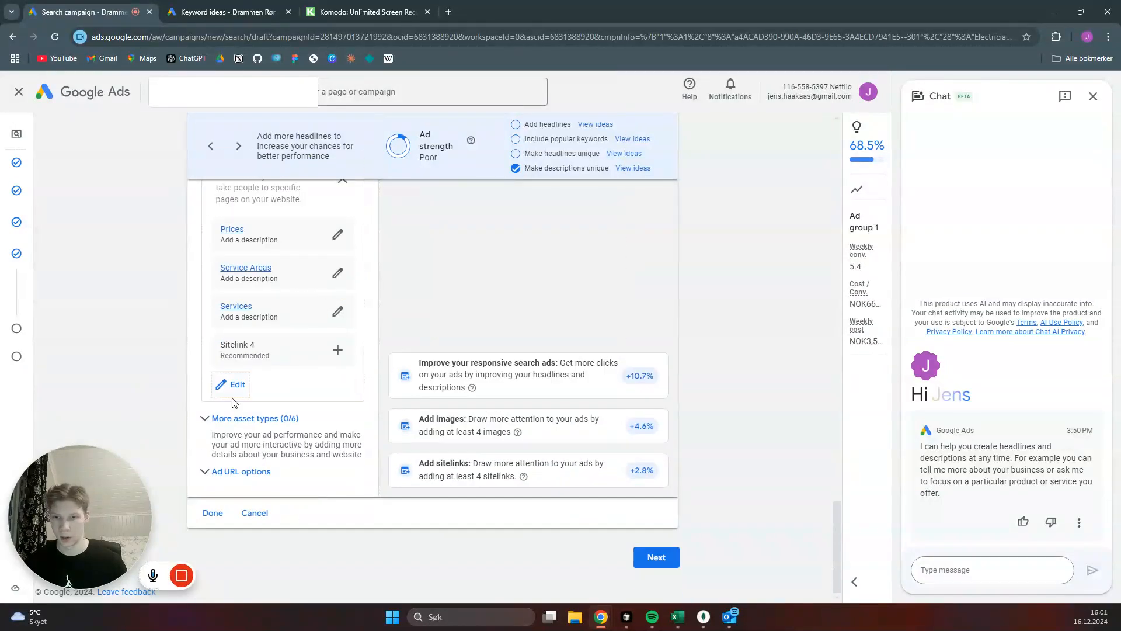
pyautogui.click(295, 419)
pyautogui.scroll(-3, 368, 371)
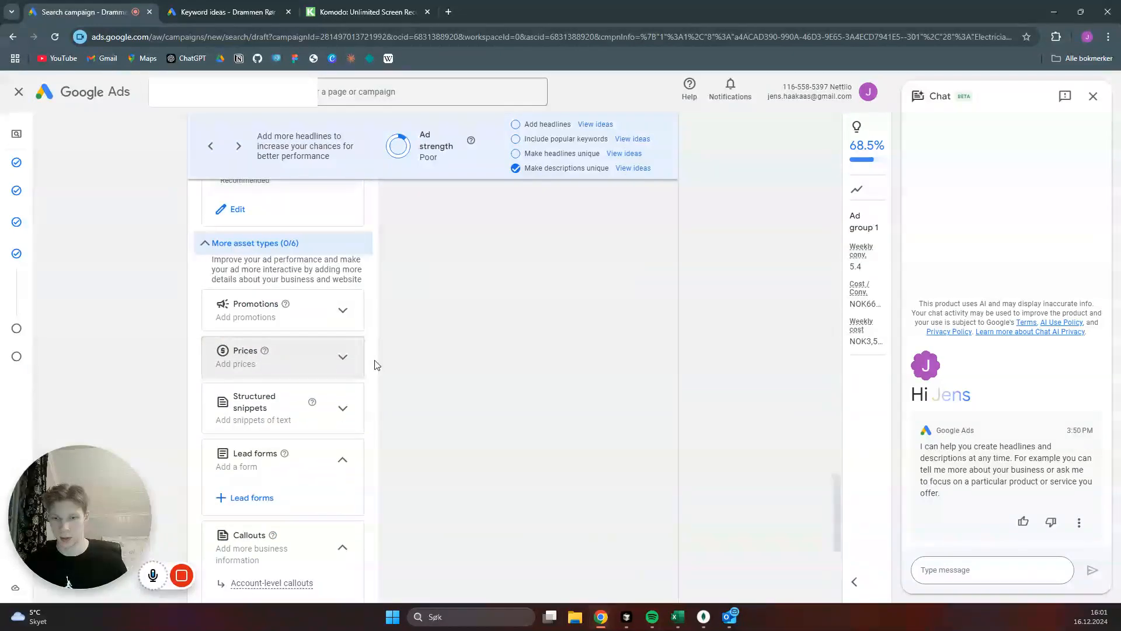
pyautogui.scroll(-2, 375, 344)
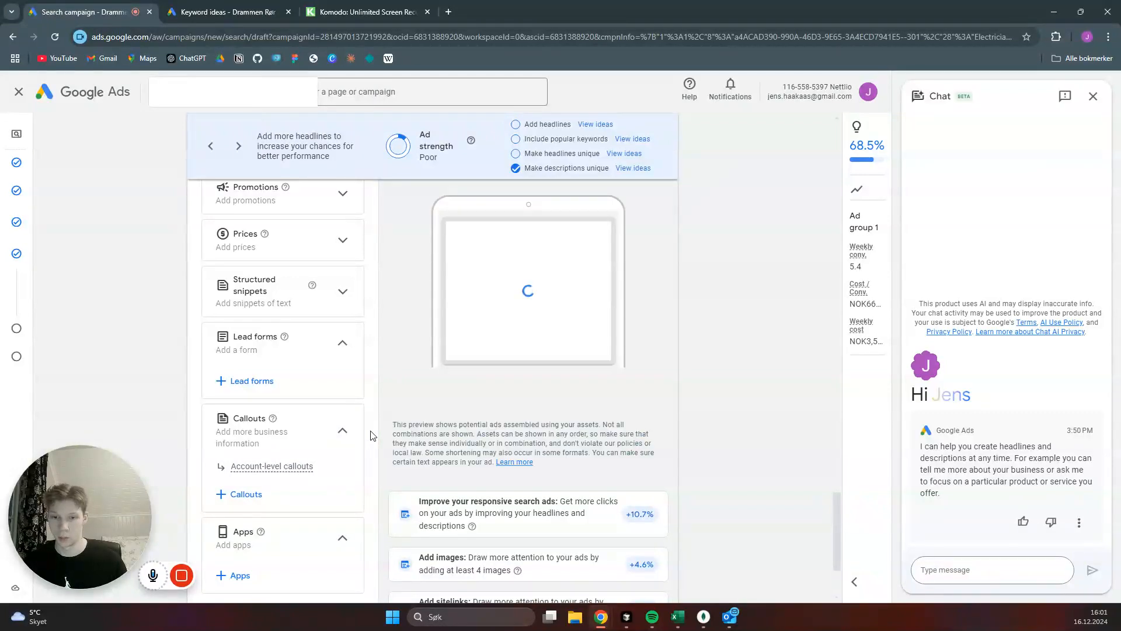
pyautogui.scroll(-3, 371, 435)
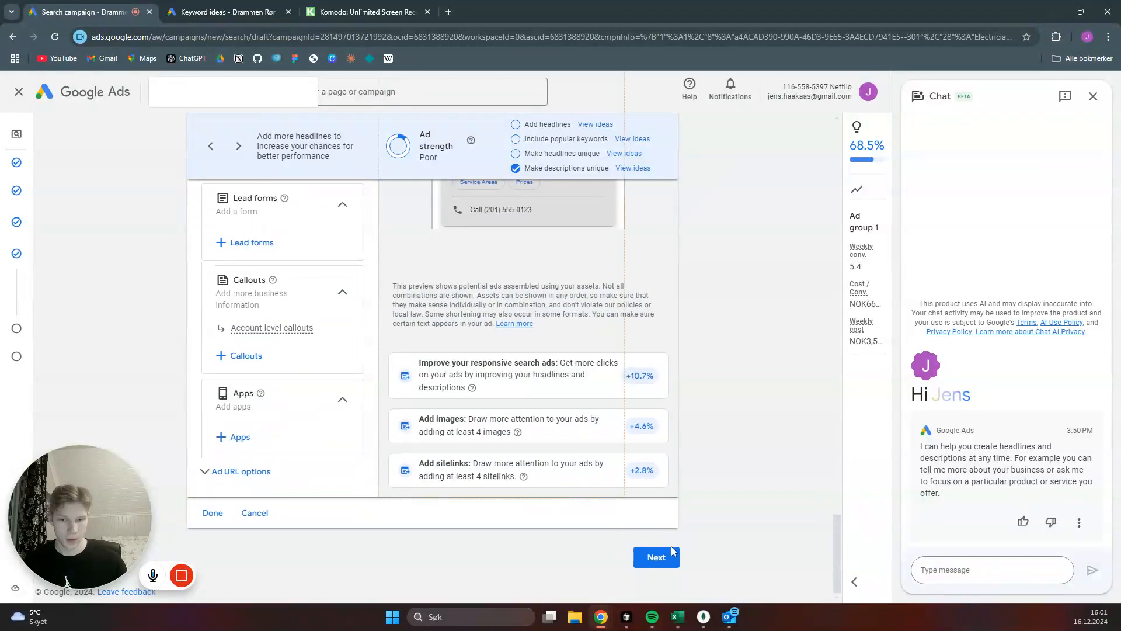
pyautogui.click(213, 513)
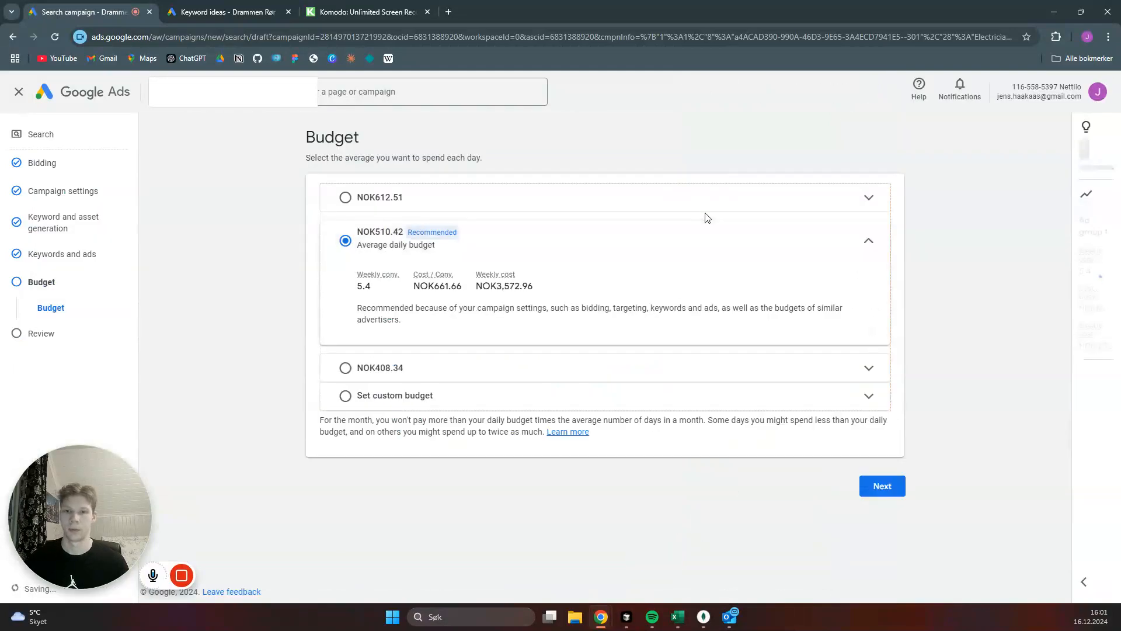
# - Set a custom average daily budget of NOK 1 for the campaign and continue to the review
pyautogui.click(345, 395)
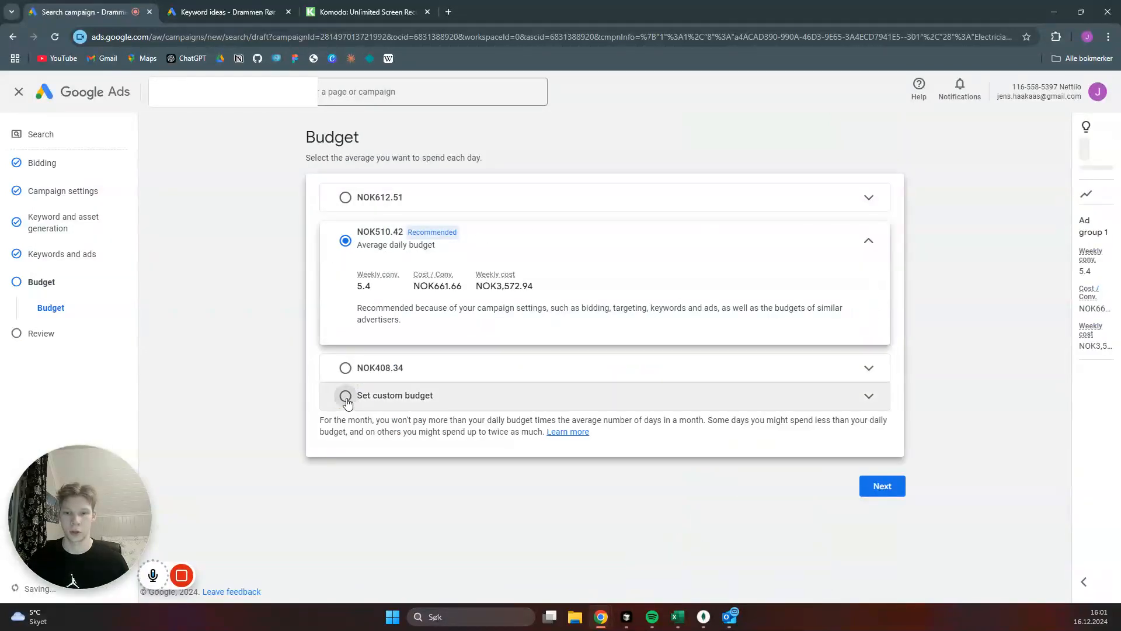
pyautogui.doubleClick(407, 344)
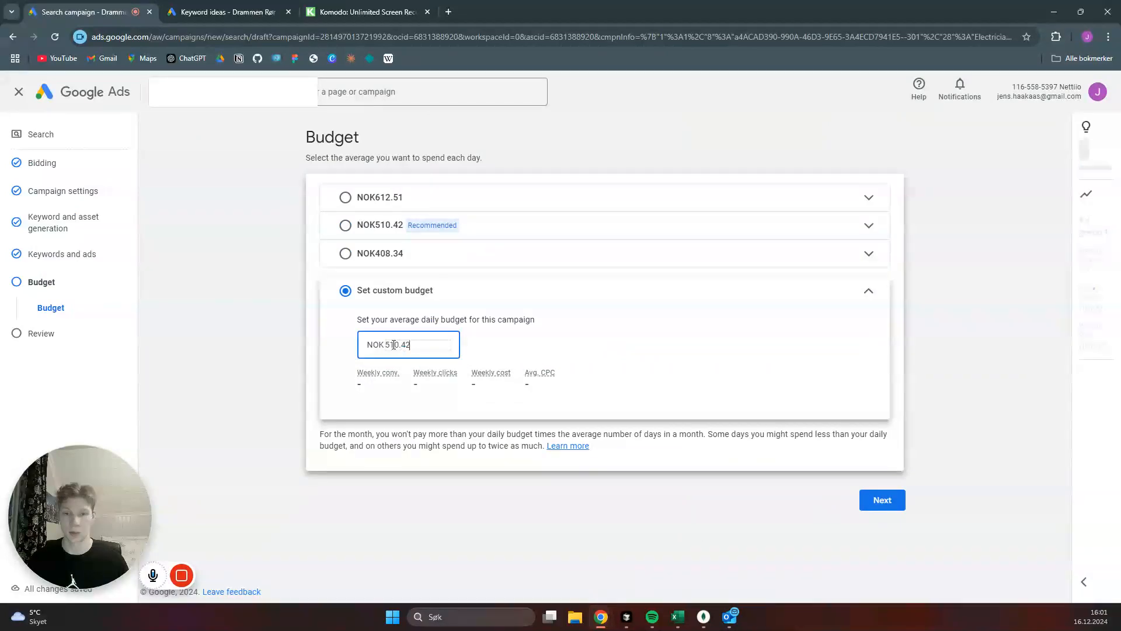
pyautogui.moveTo(383, 345); pyautogui.dragTo(387, 345)
pyautogui.write('1')
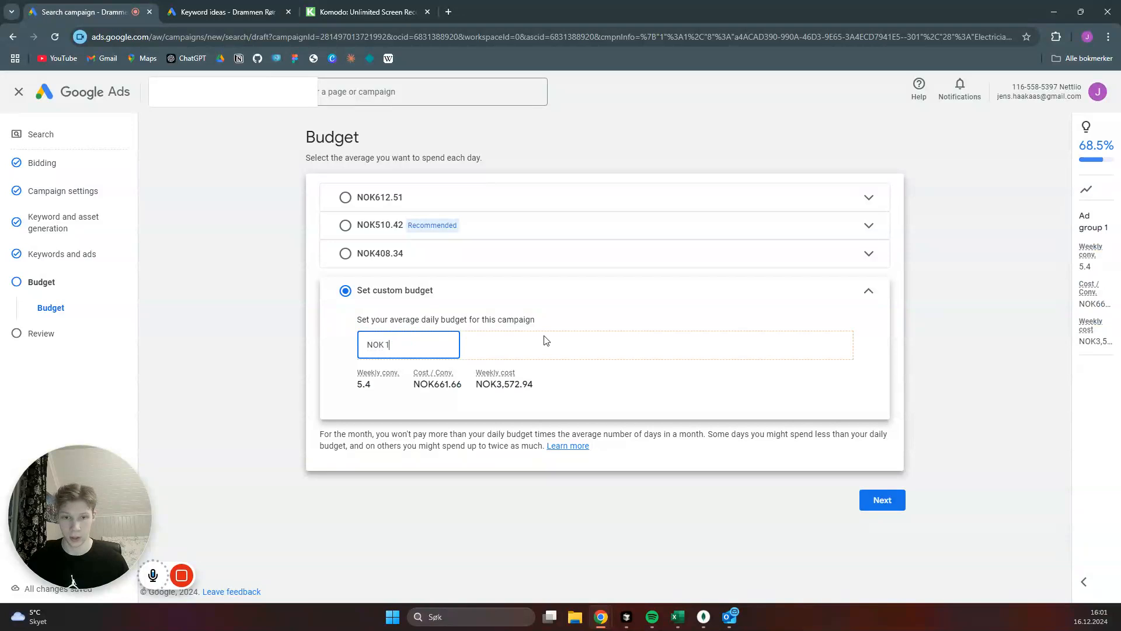
pyautogui.click(924, 343)
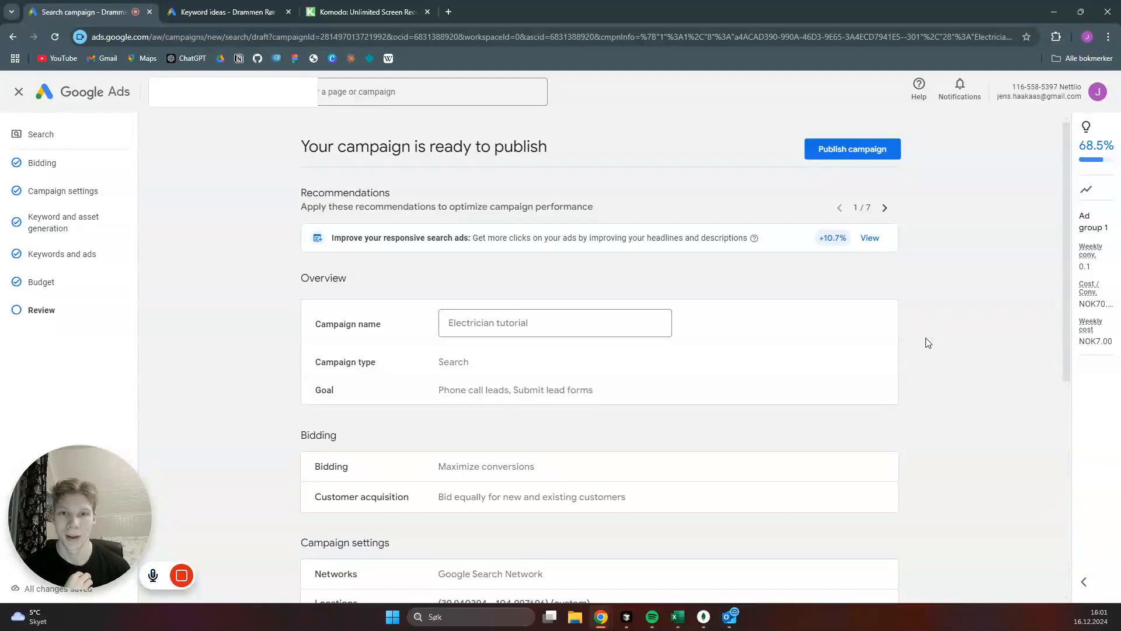
# - Publish the Electrician tutorial campaign and leave the Google tag setup without installing the tag
pyautogui.click(836, 150)
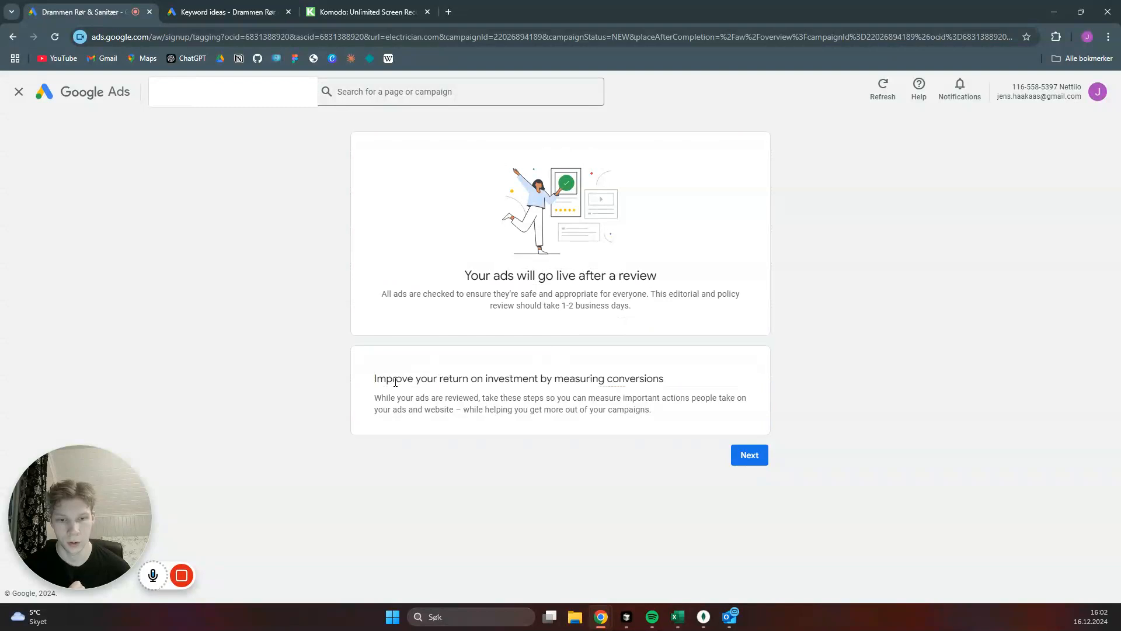
pyautogui.moveTo(395, 381); pyautogui.dragTo(663, 376)
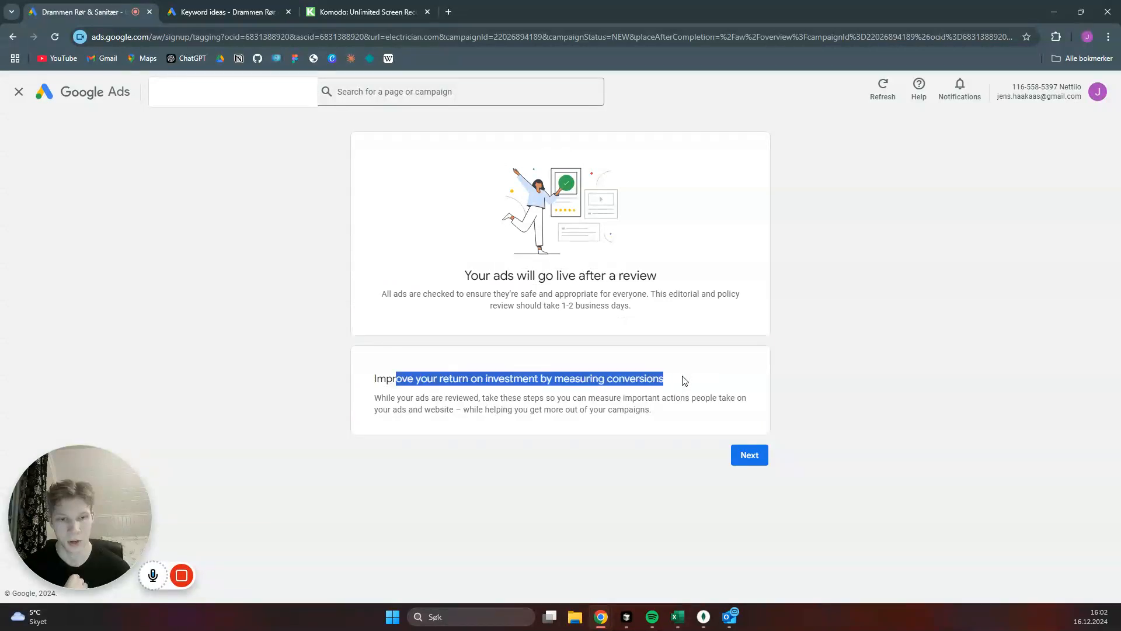
pyautogui.click(684, 381)
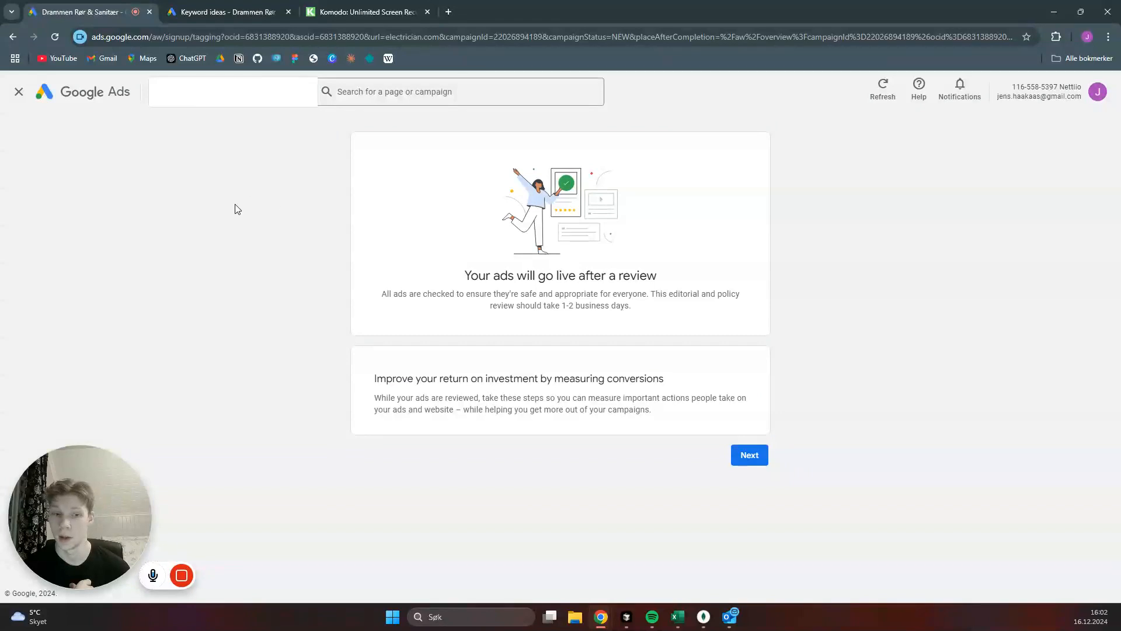
pyautogui.click(759, 459)
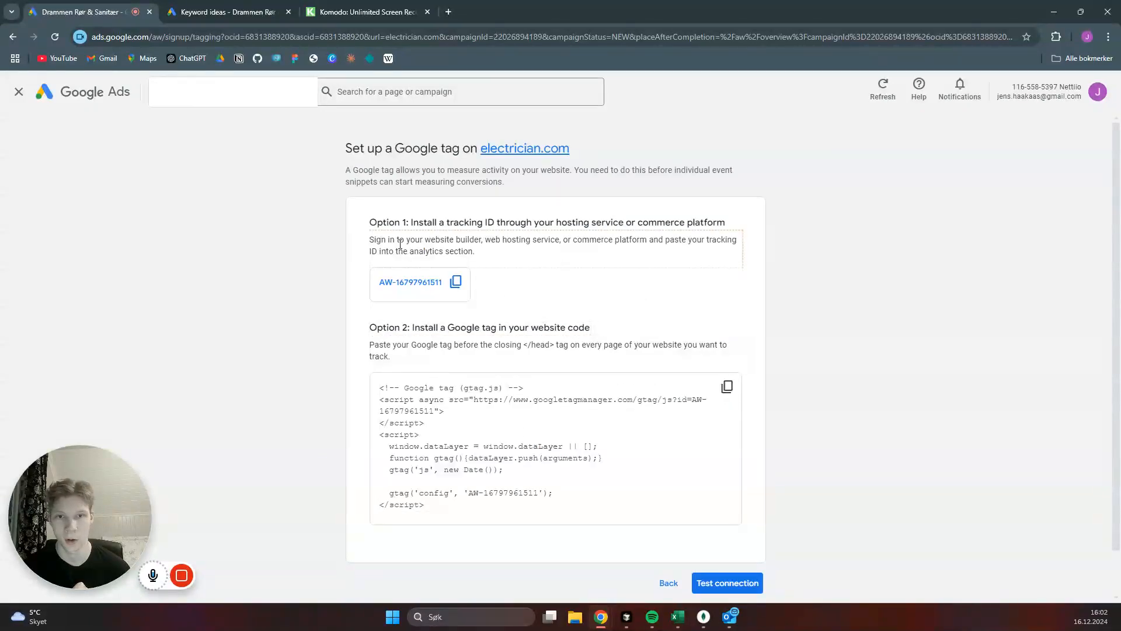
pyautogui.click(19, 96)
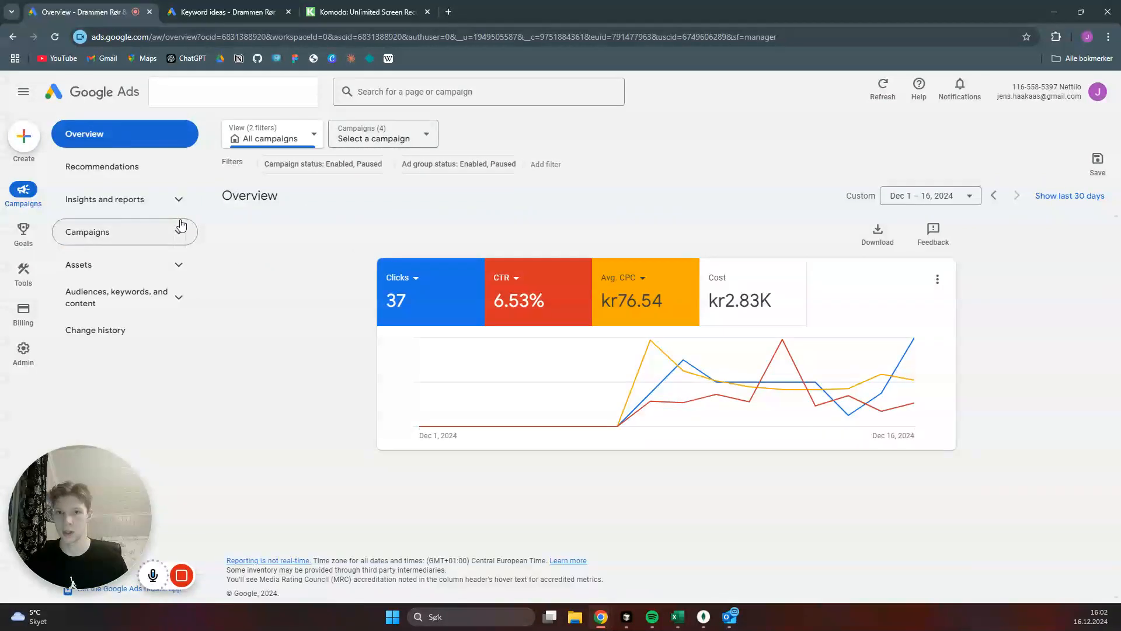
# - Select the Electrician tutorial campaign and show it in the campaigns table
pyautogui.click(430, 138)
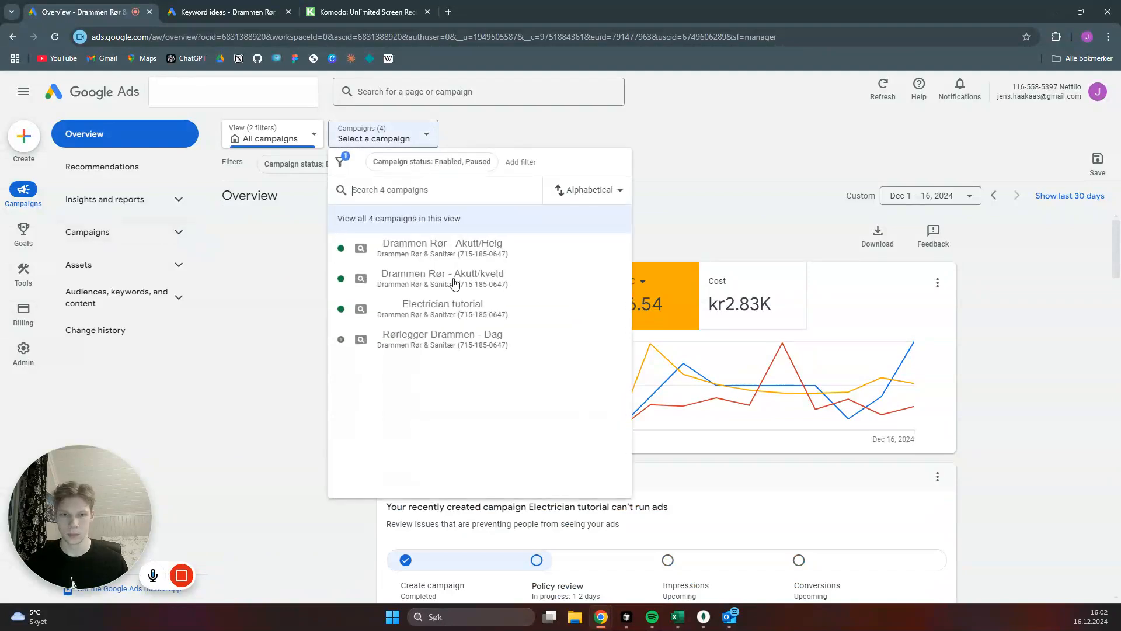
pyautogui.click(457, 314)
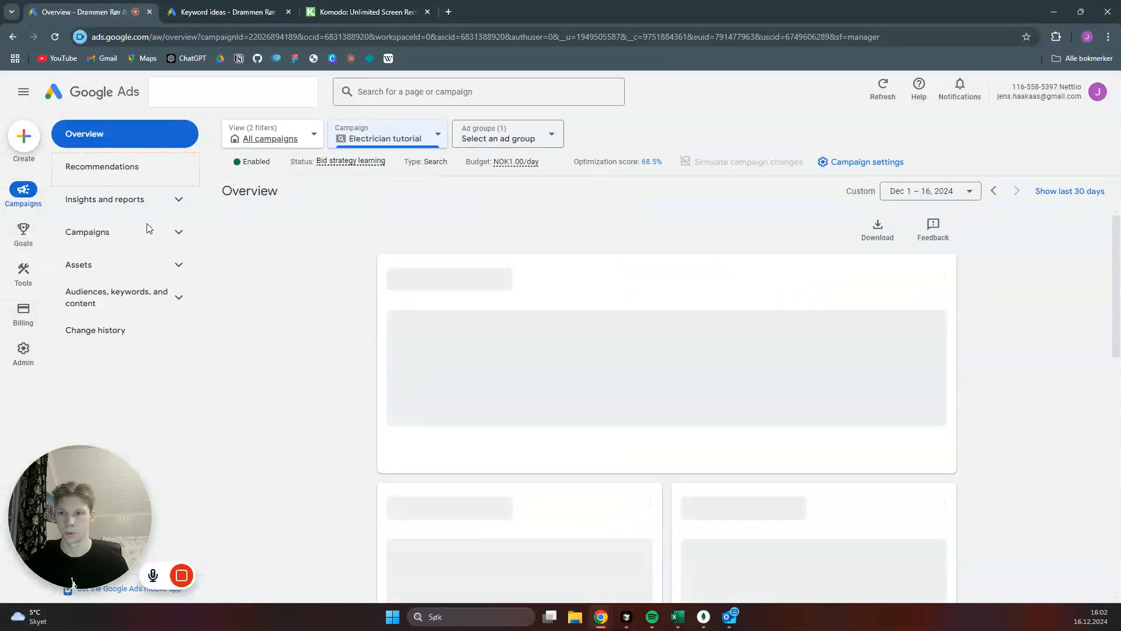
pyautogui.click(121, 240)
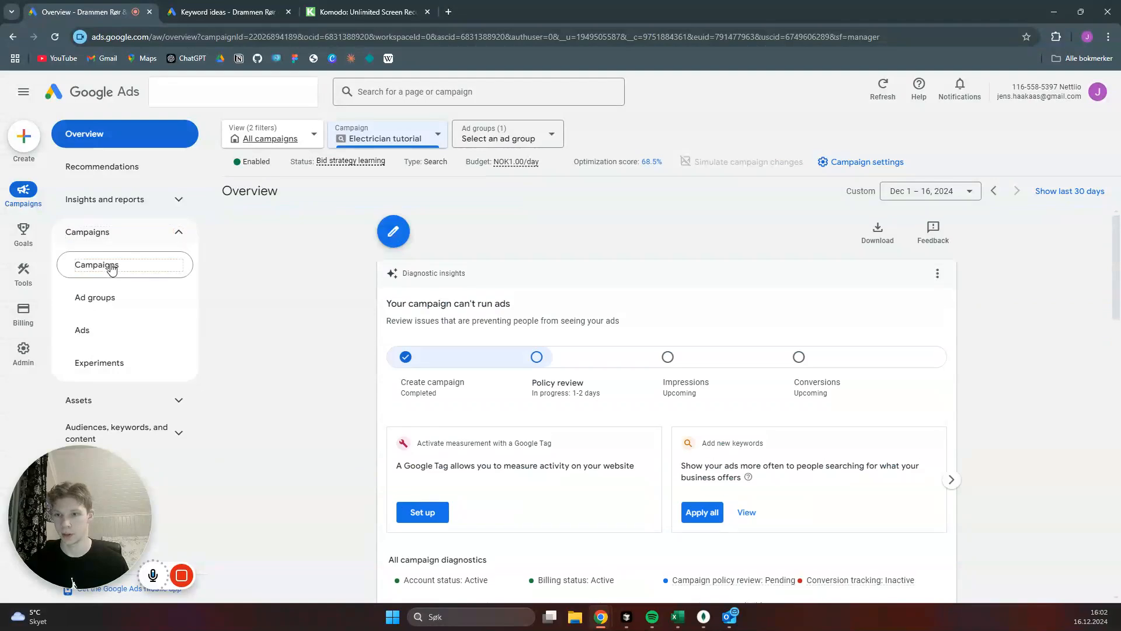
pyautogui.click(111, 267)
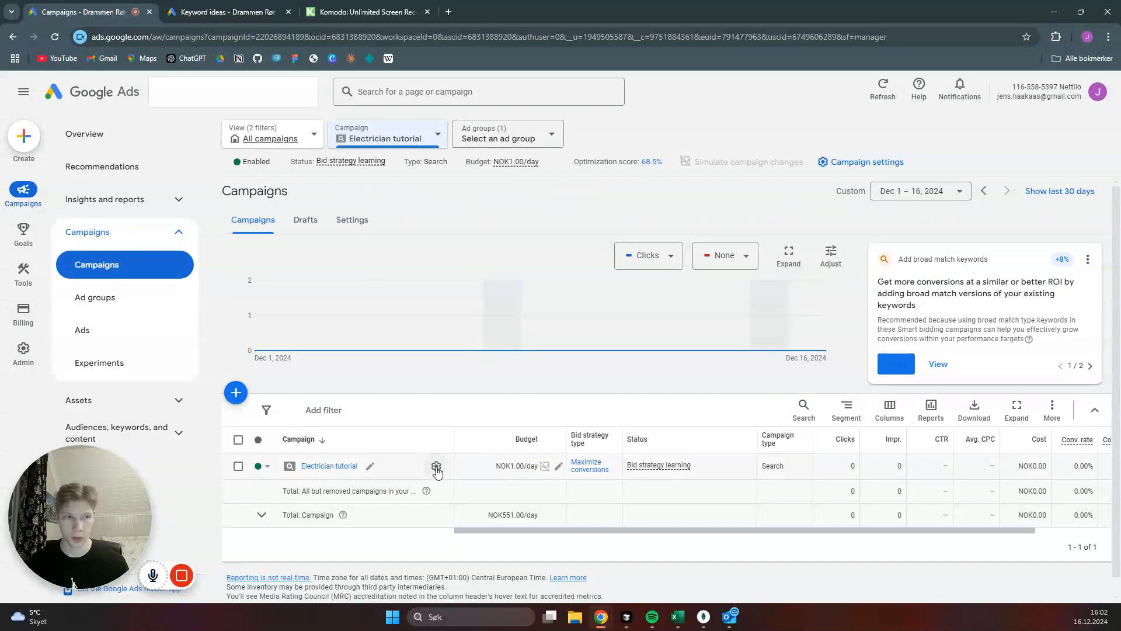
# - In the campaign's settings, select the bid strategy directly, change it to Manual CPC and save
pyautogui.click(437, 467)
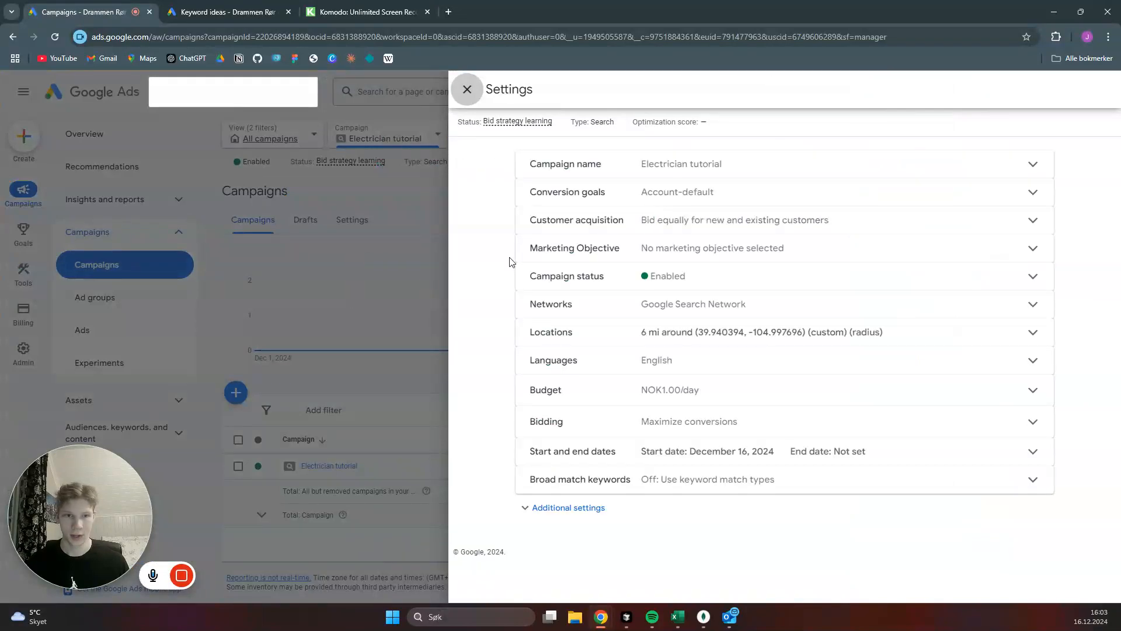
pyautogui.click(1033, 423)
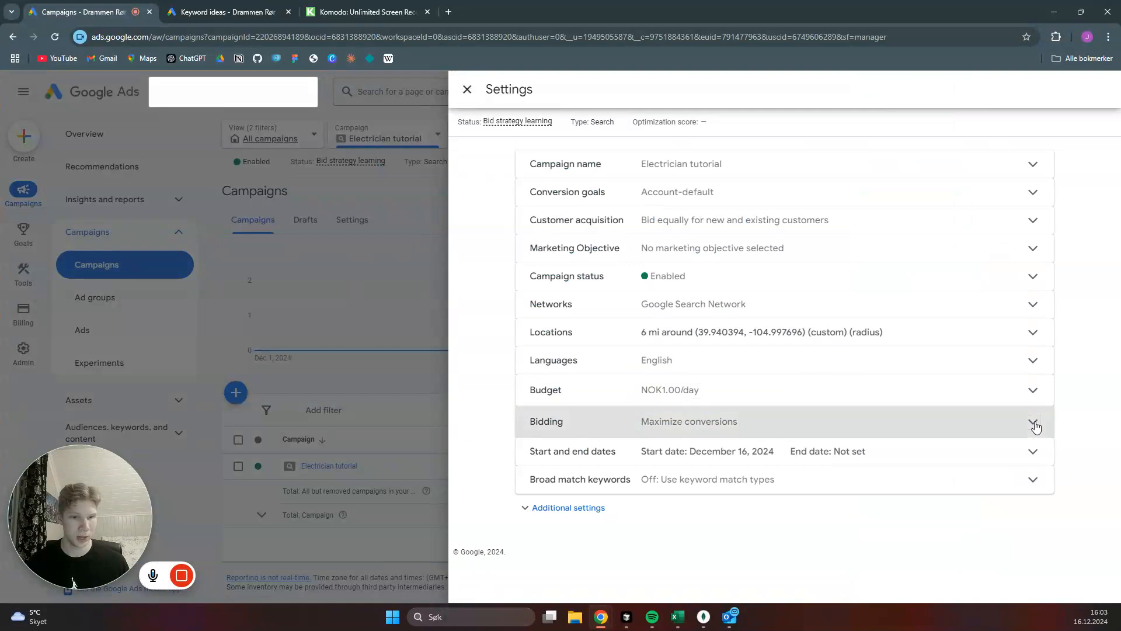
pyautogui.scroll(-1, 806, 442)
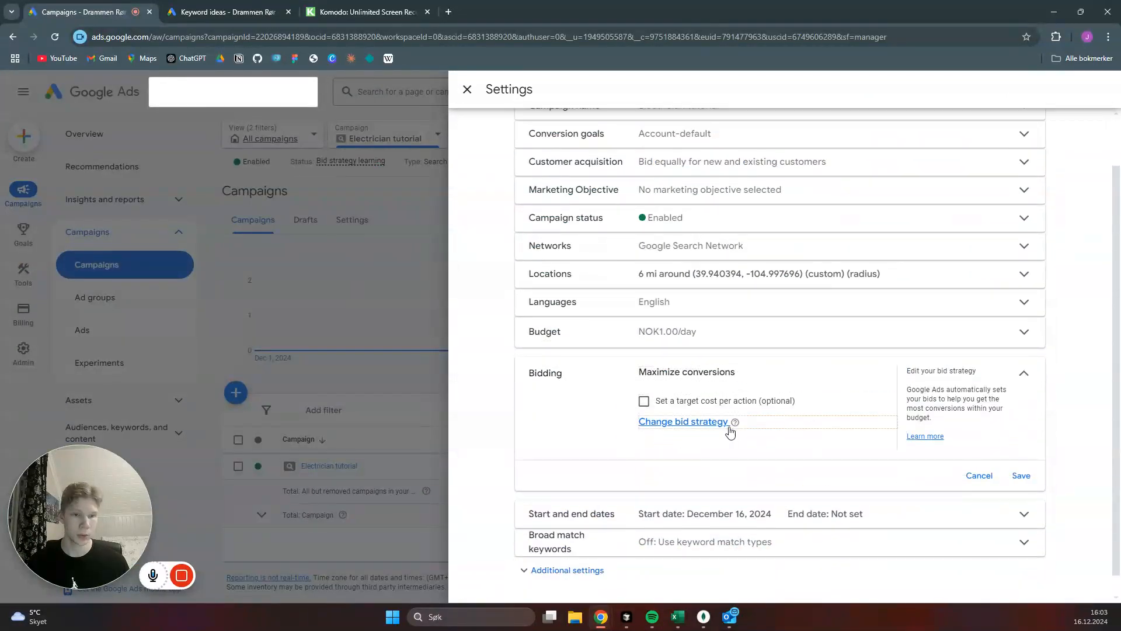
pyautogui.click(700, 428)
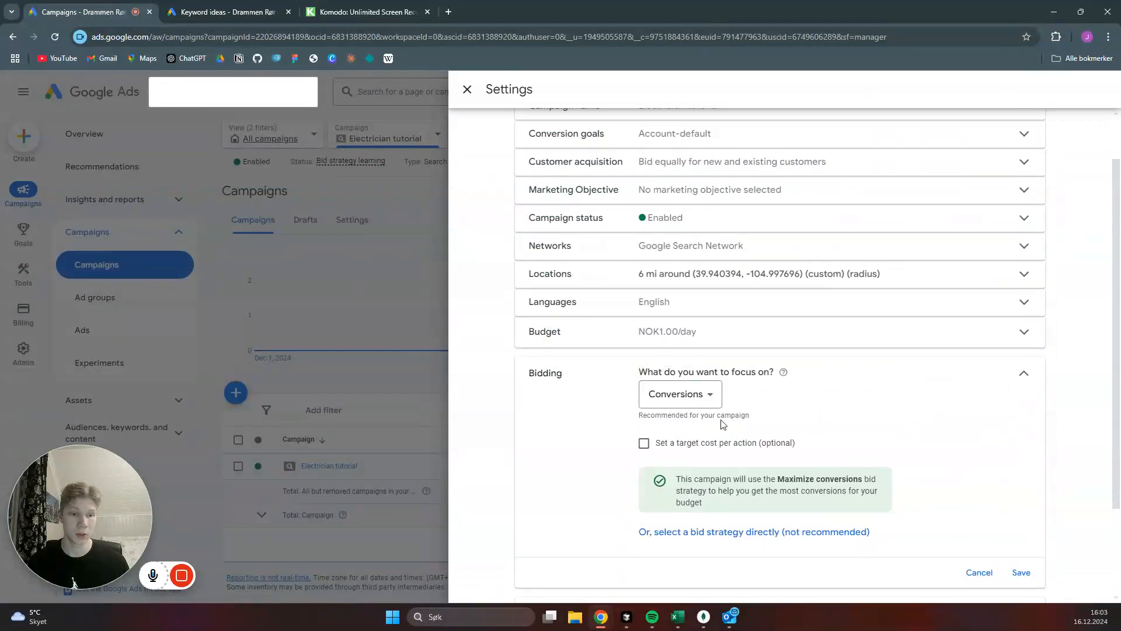
pyautogui.scroll(-1, 885, 435)
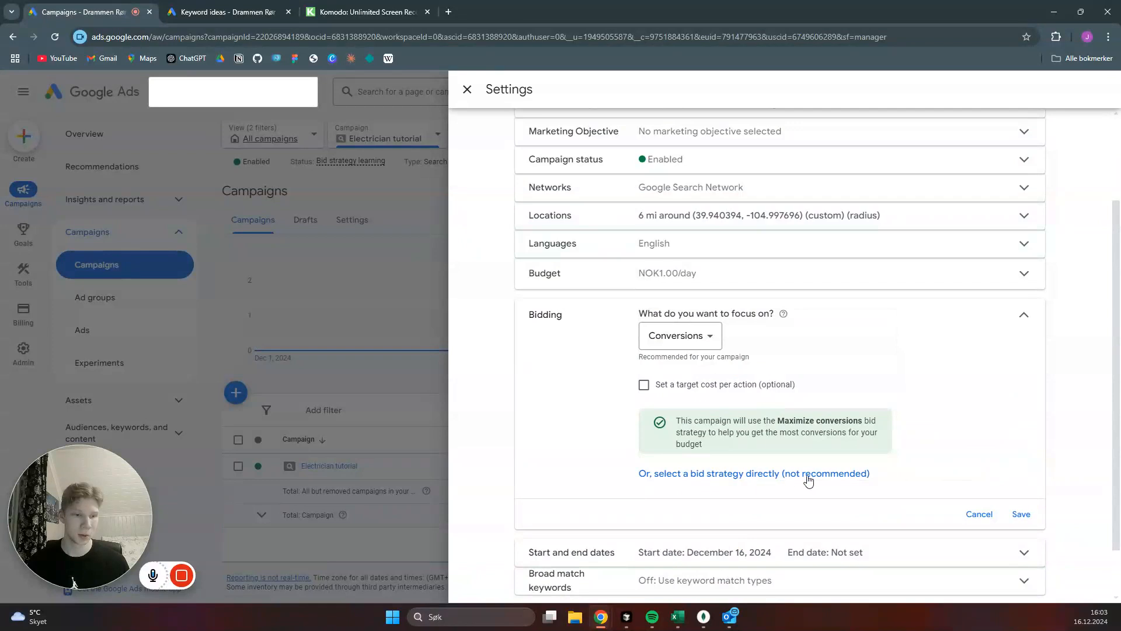
pyautogui.click(713, 475)
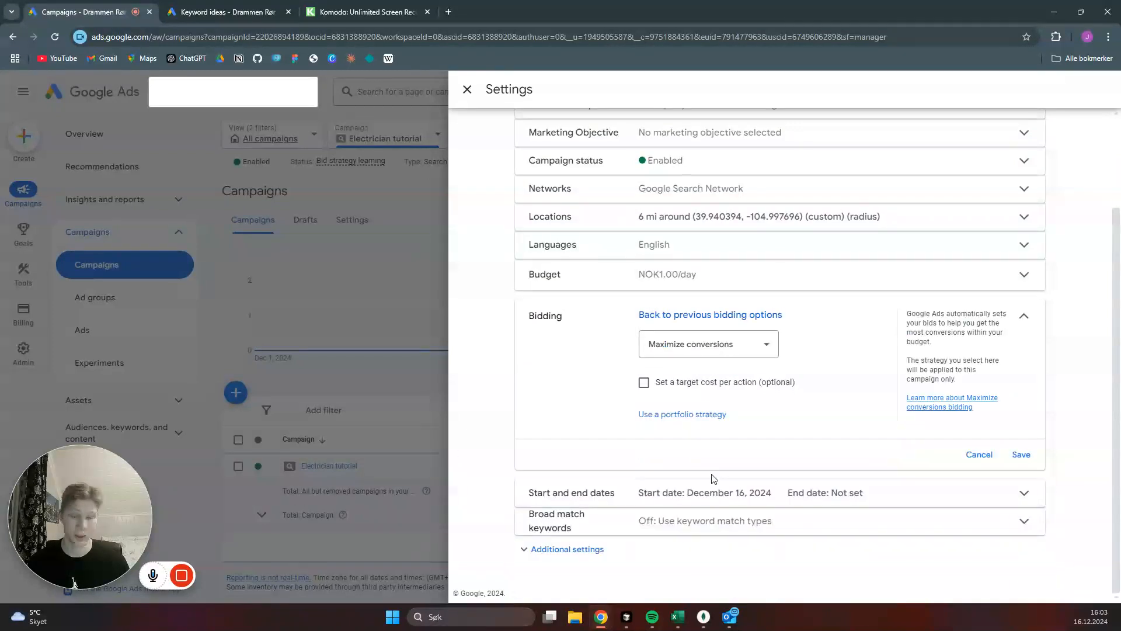
pyautogui.click(769, 347)
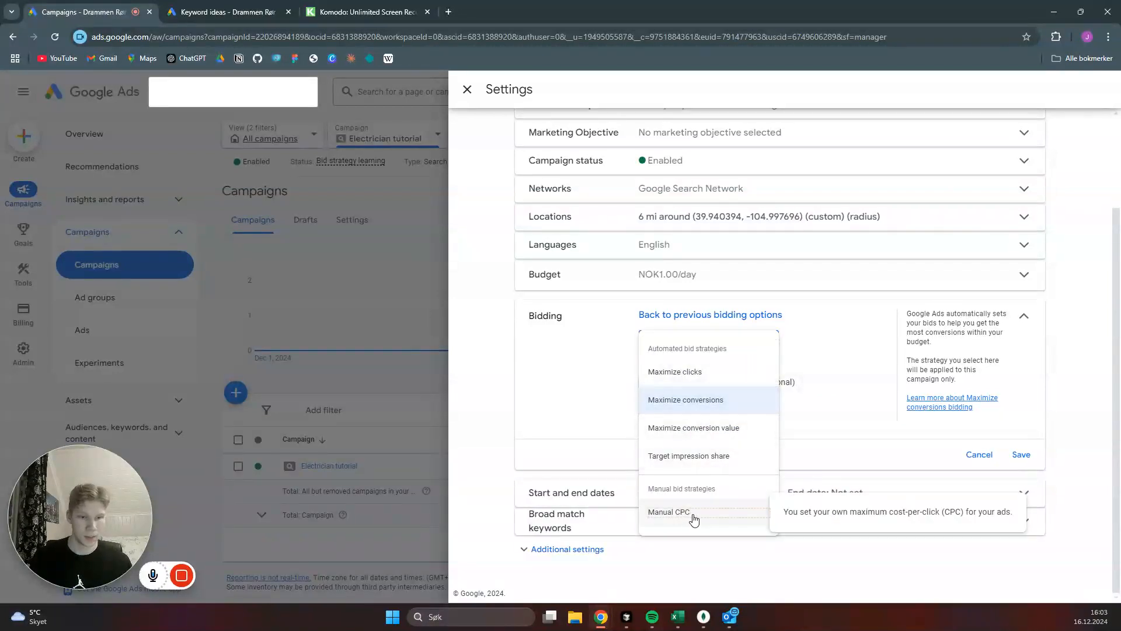
pyautogui.click(670, 512)
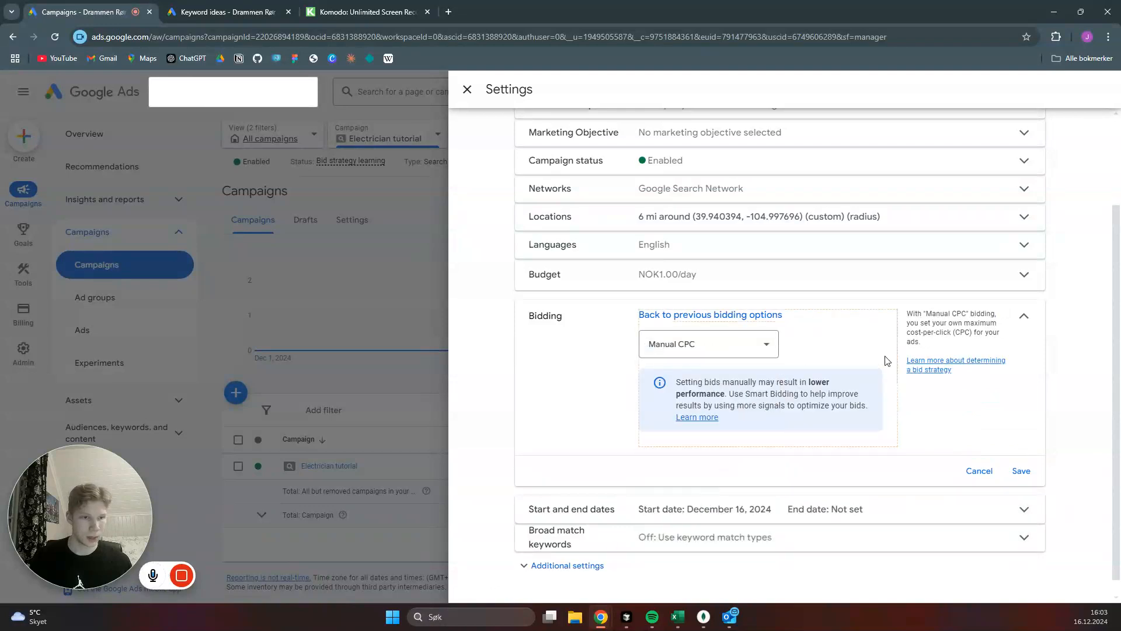
pyautogui.click(1022, 472)
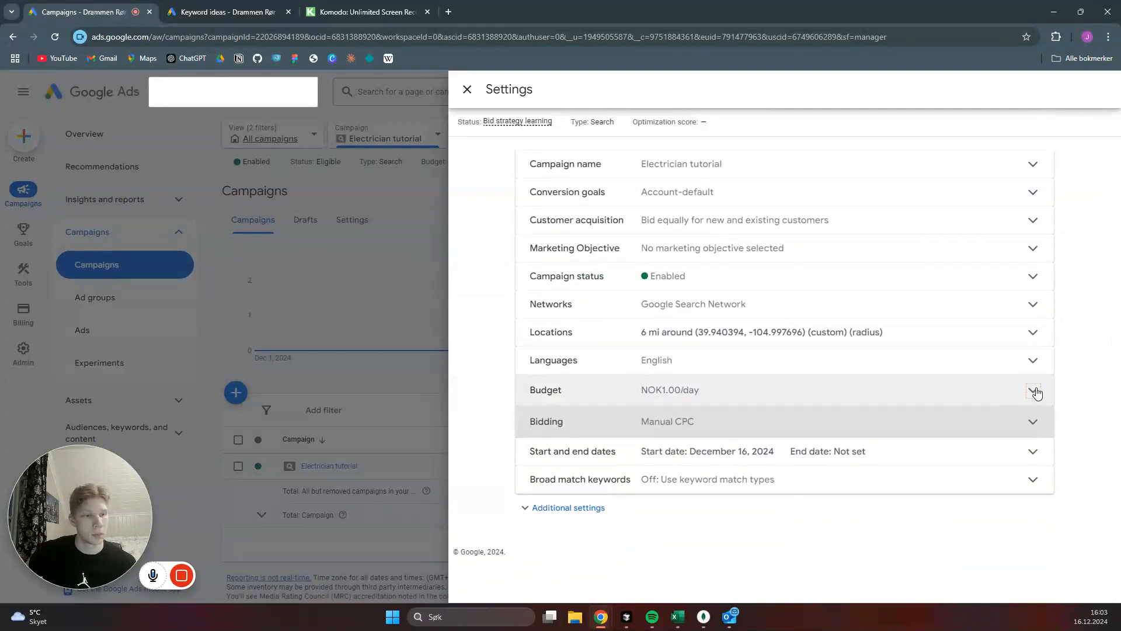
# - Look at the daily budget editor in the campaign settings and in the campaigns table, and close both
pyautogui.click(1033, 390)
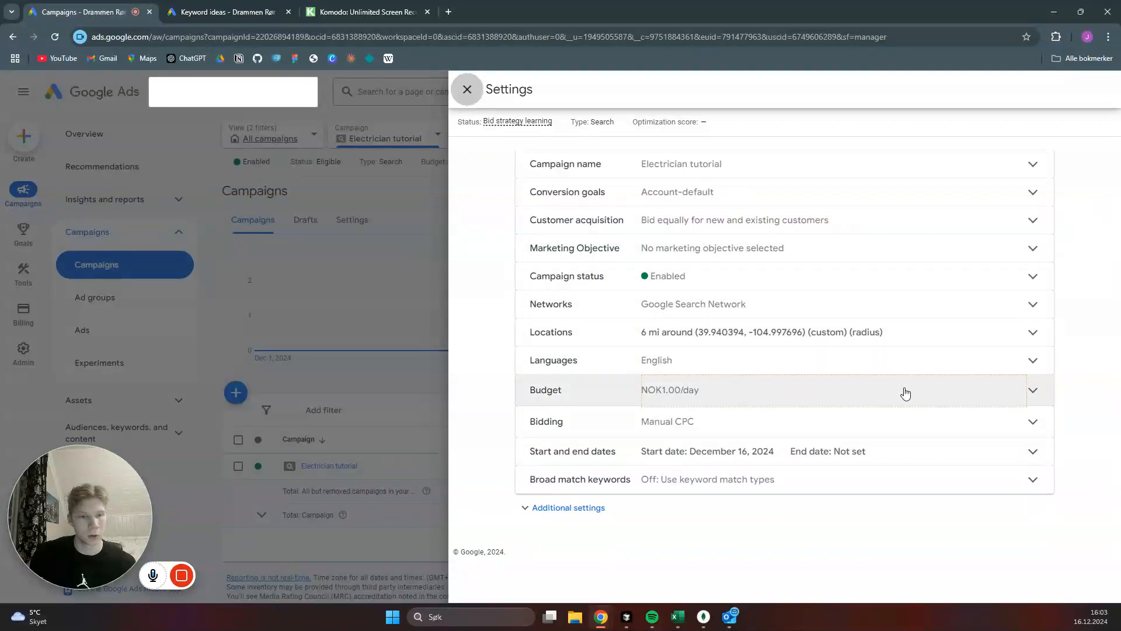
pyautogui.click(1033, 392)
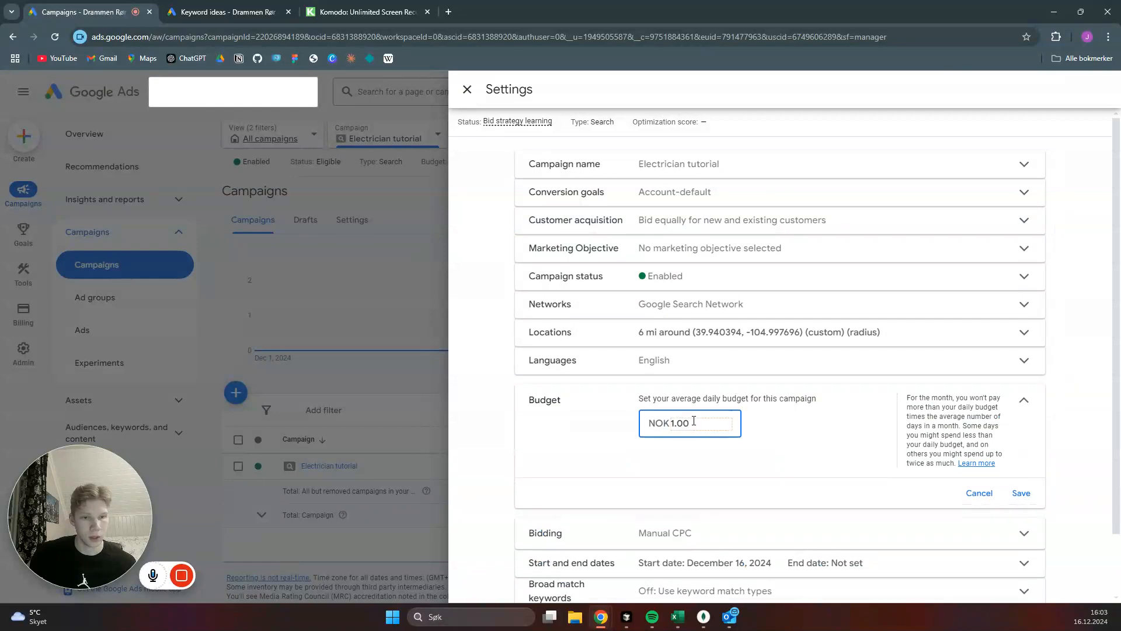
pyautogui.click(468, 90)
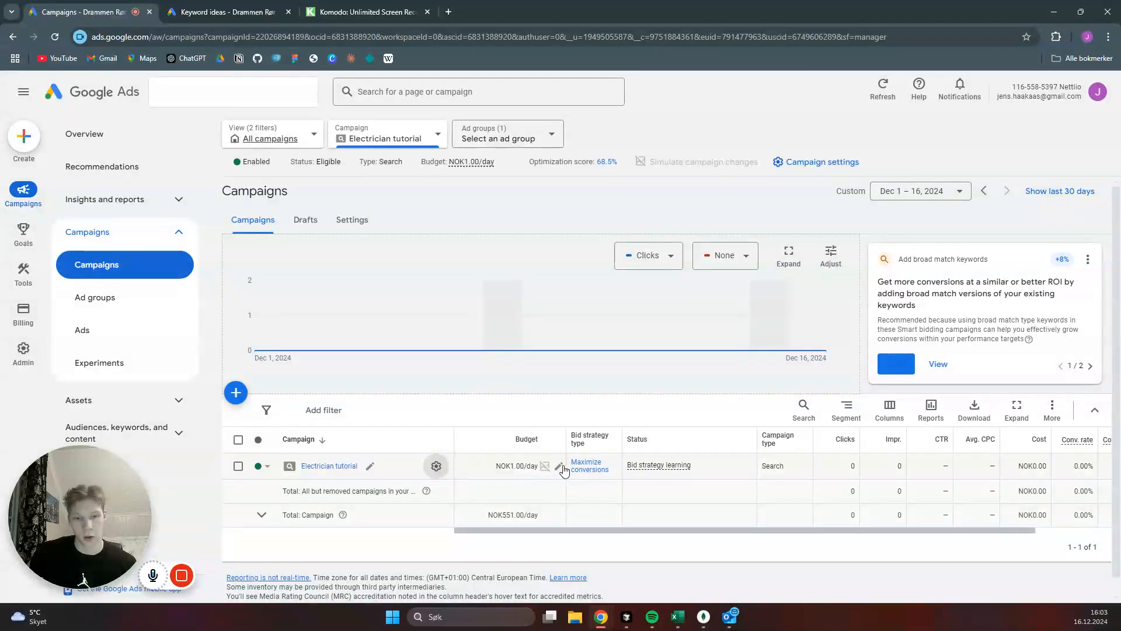
pyautogui.click(559, 466)
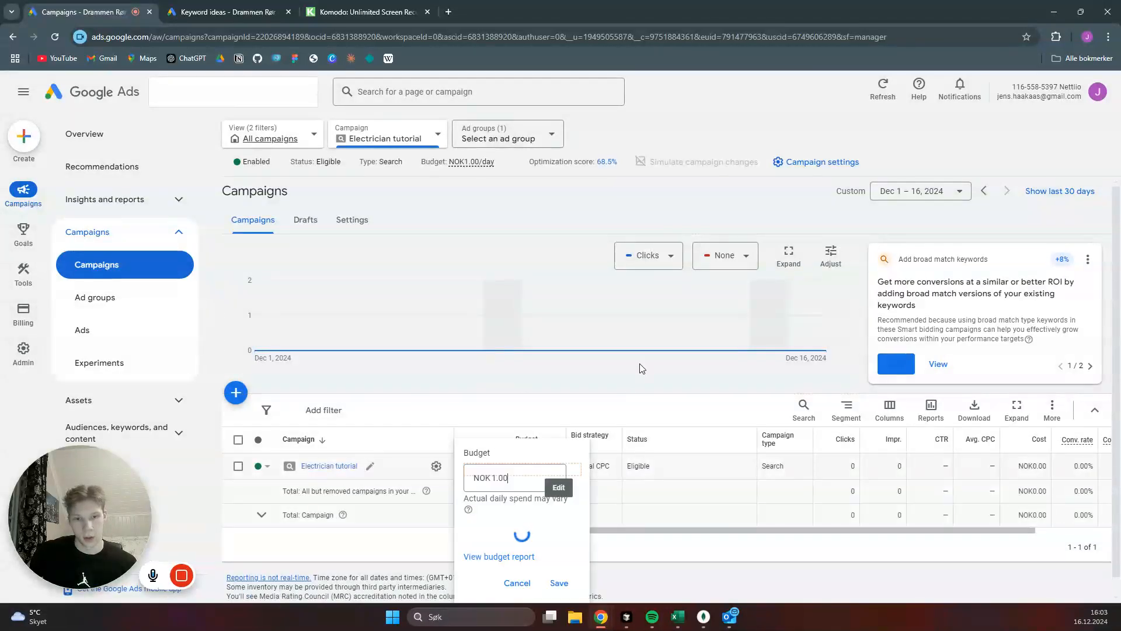
pyautogui.click(517, 382)
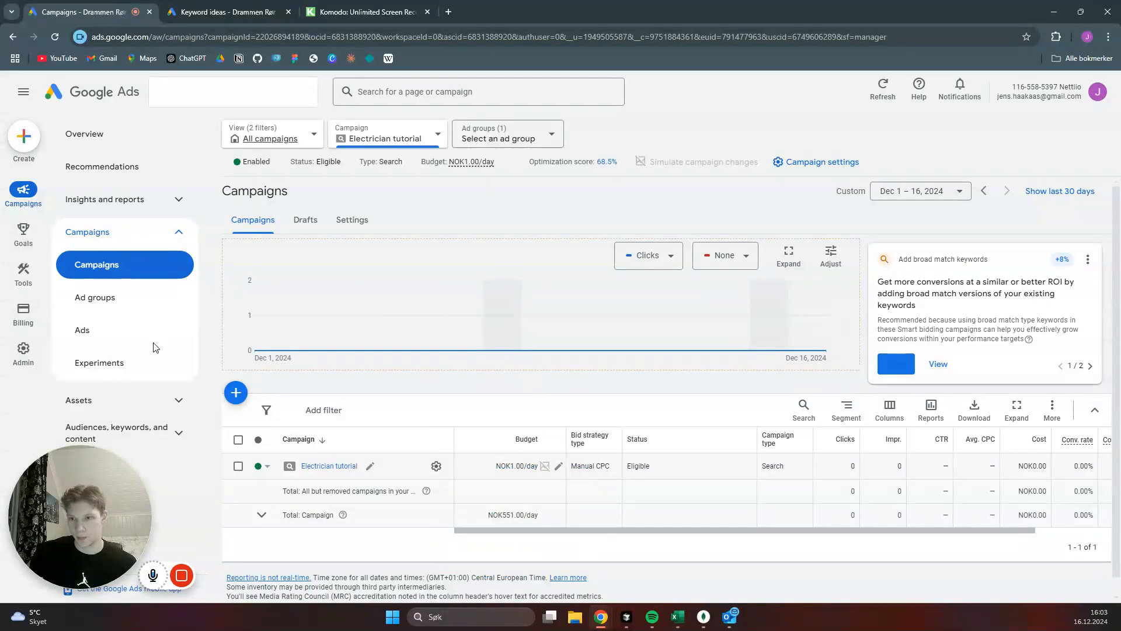
# - Show the search keywords of the Electrician tutorial campaign
pyautogui.click(179, 231)
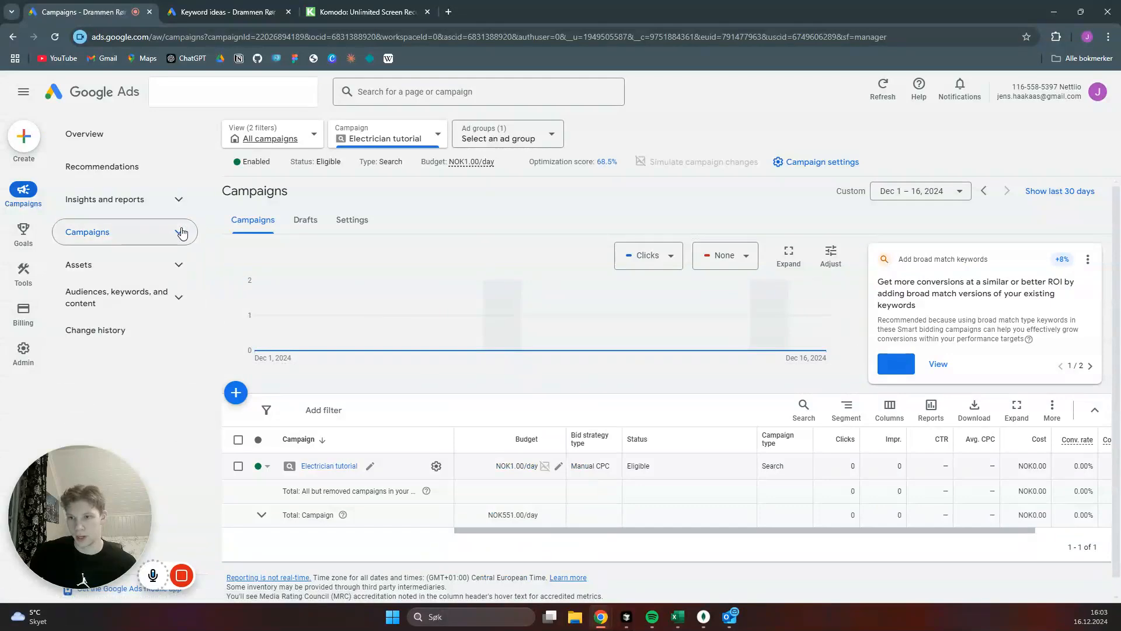
pyautogui.click(182, 298)
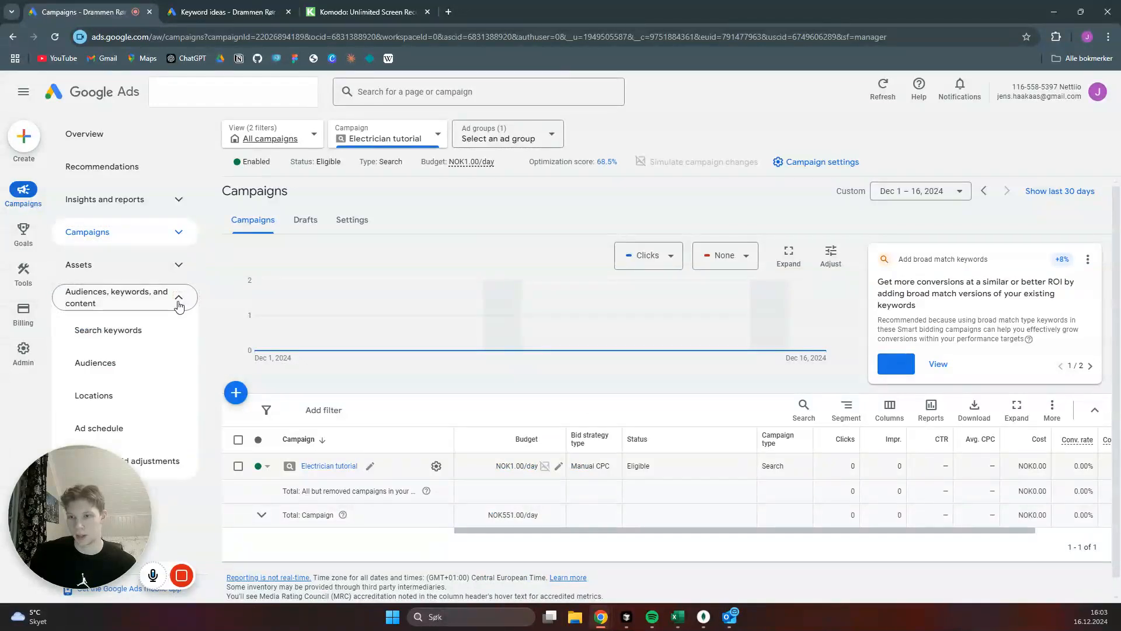
pyautogui.click(149, 329)
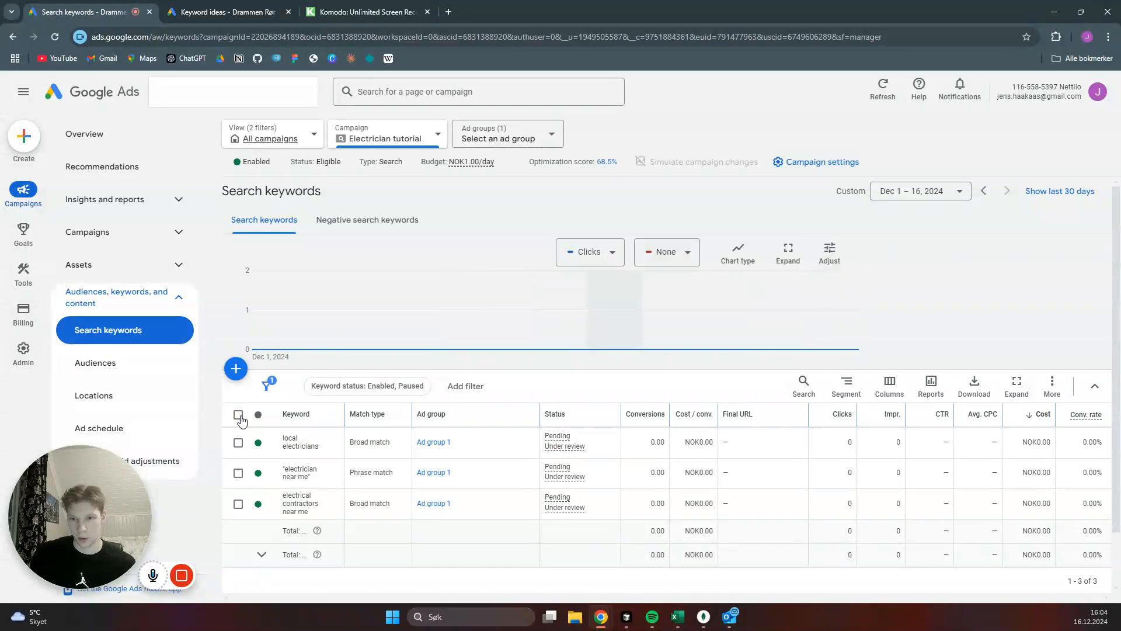
# - Select all three search keywords, change their match type to Phrase match and apply the change
pyautogui.click(239, 441)
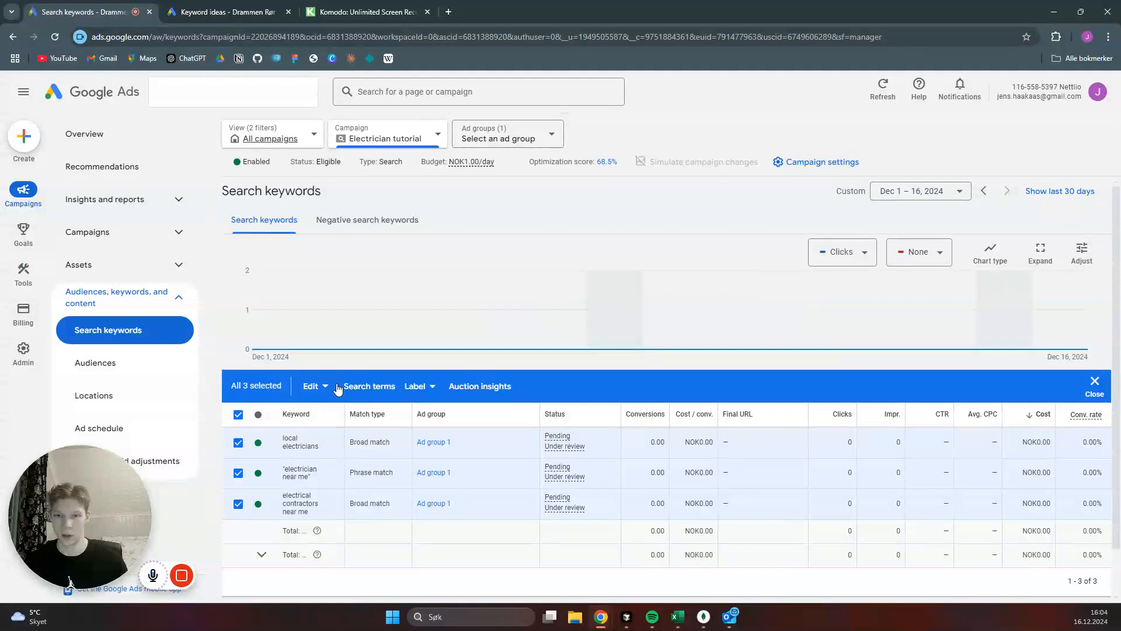
pyautogui.click(316, 386)
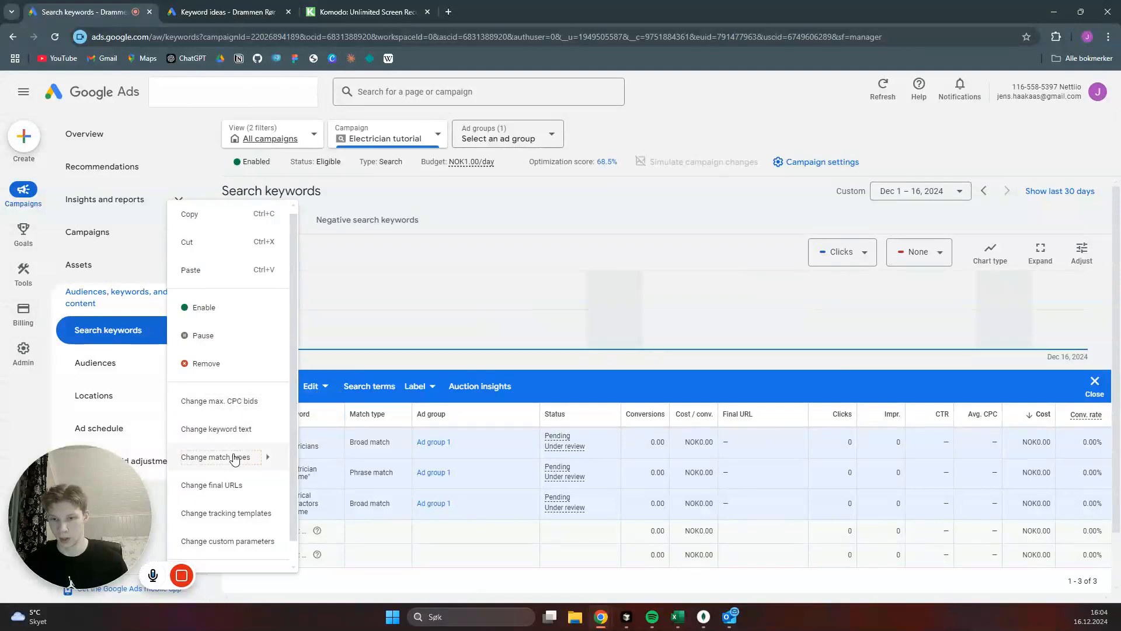
pyautogui.moveTo(235, 461)
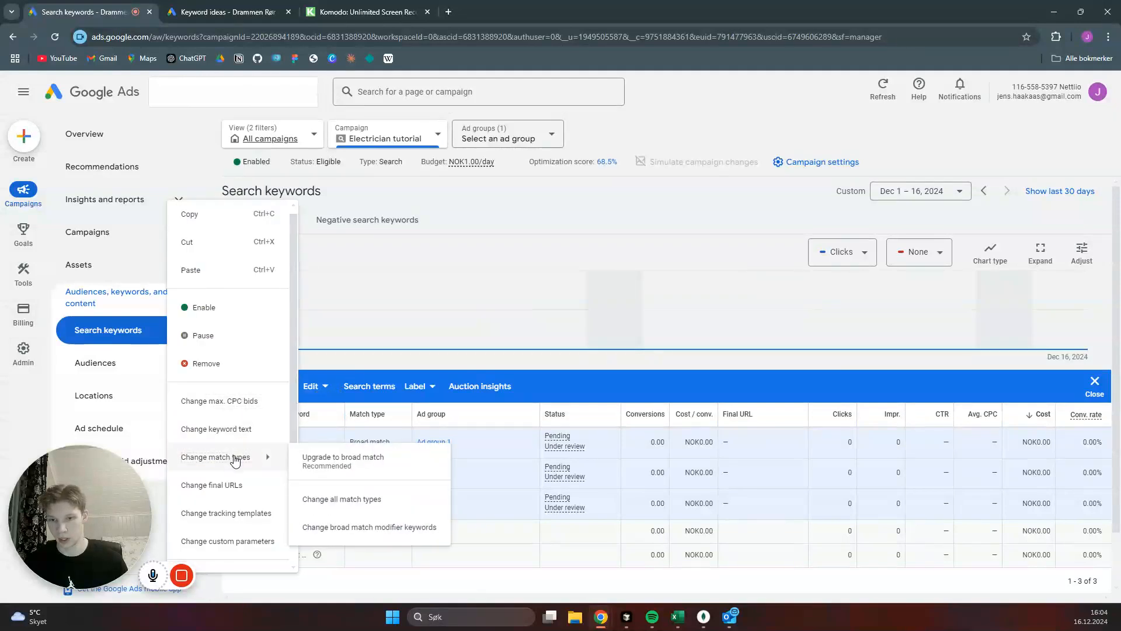
pyautogui.click(355, 501)
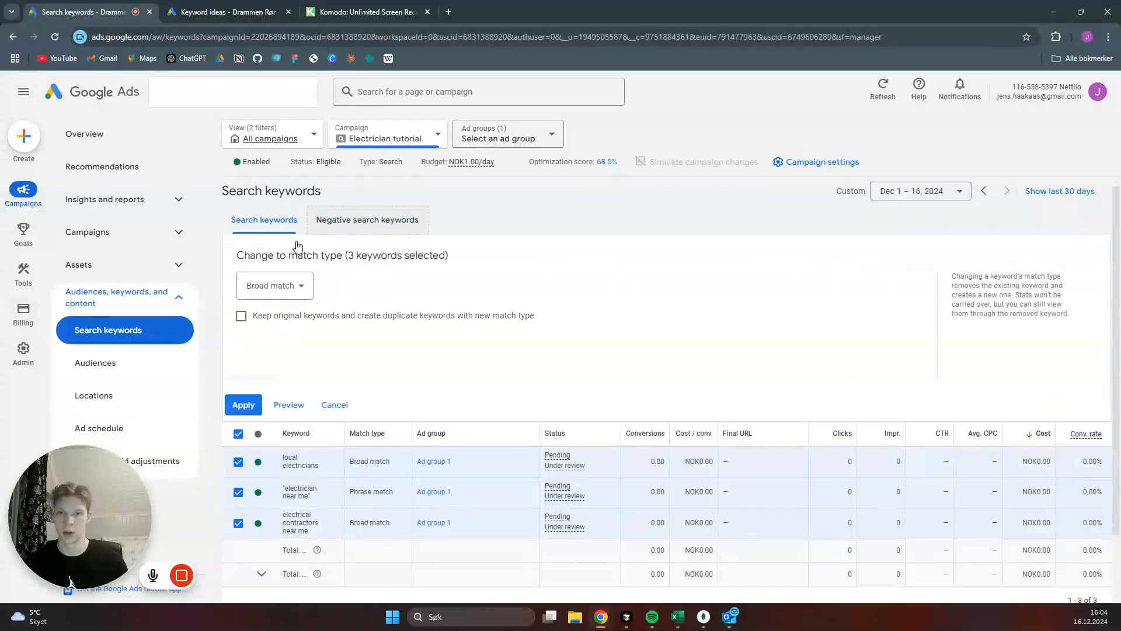
pyautogui.click(302, 287)
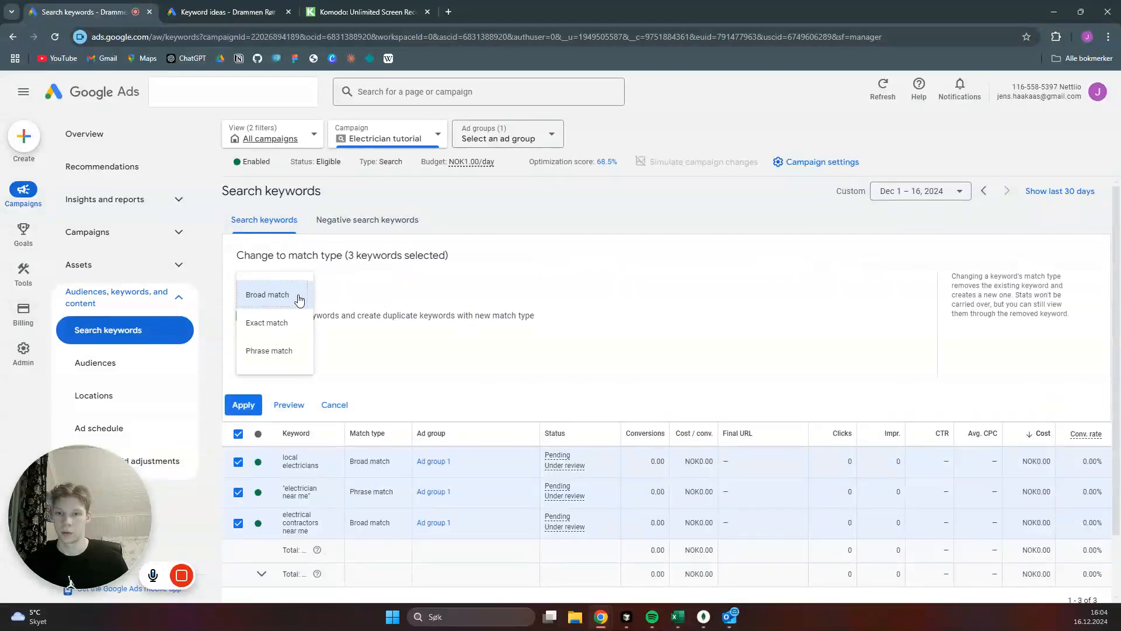
pyautogui.click(279, 361)
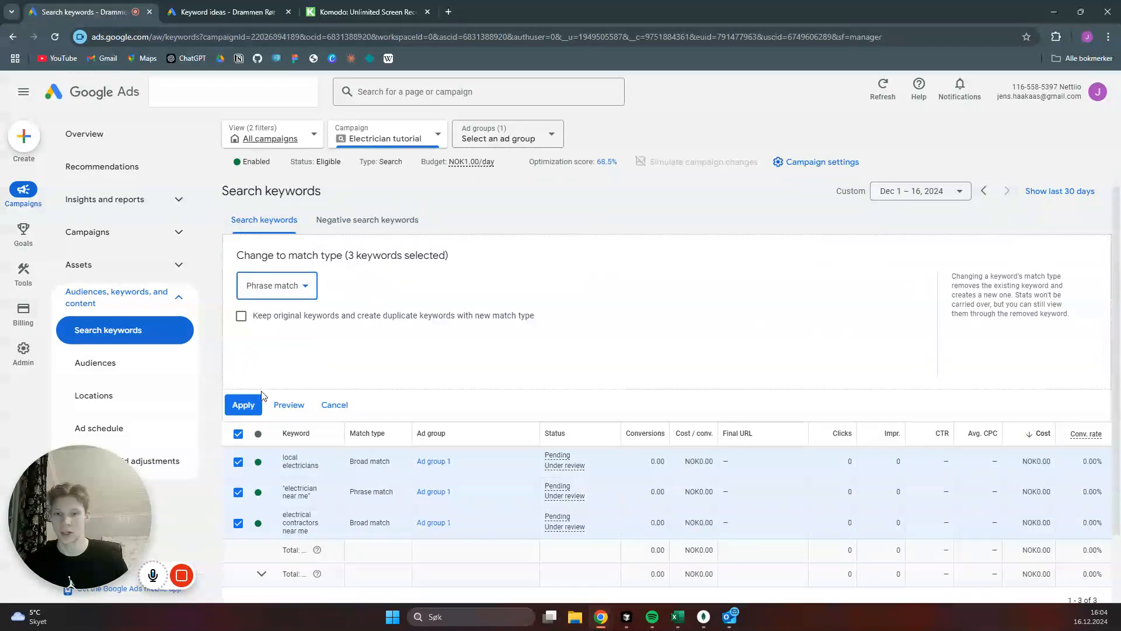
pyautogui.click(246, 406)
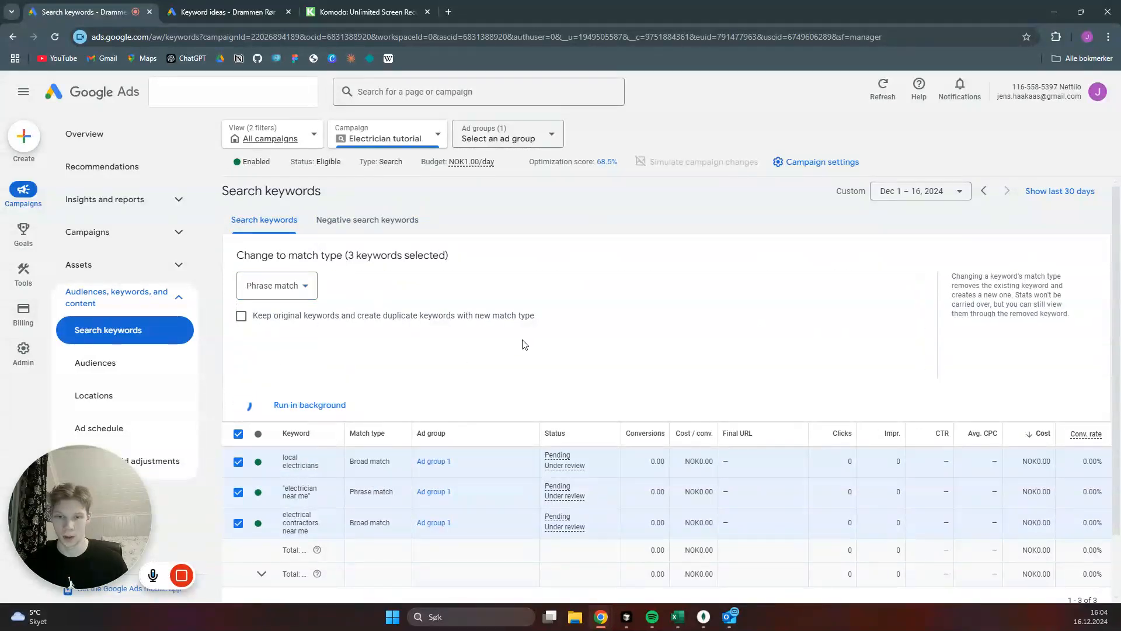